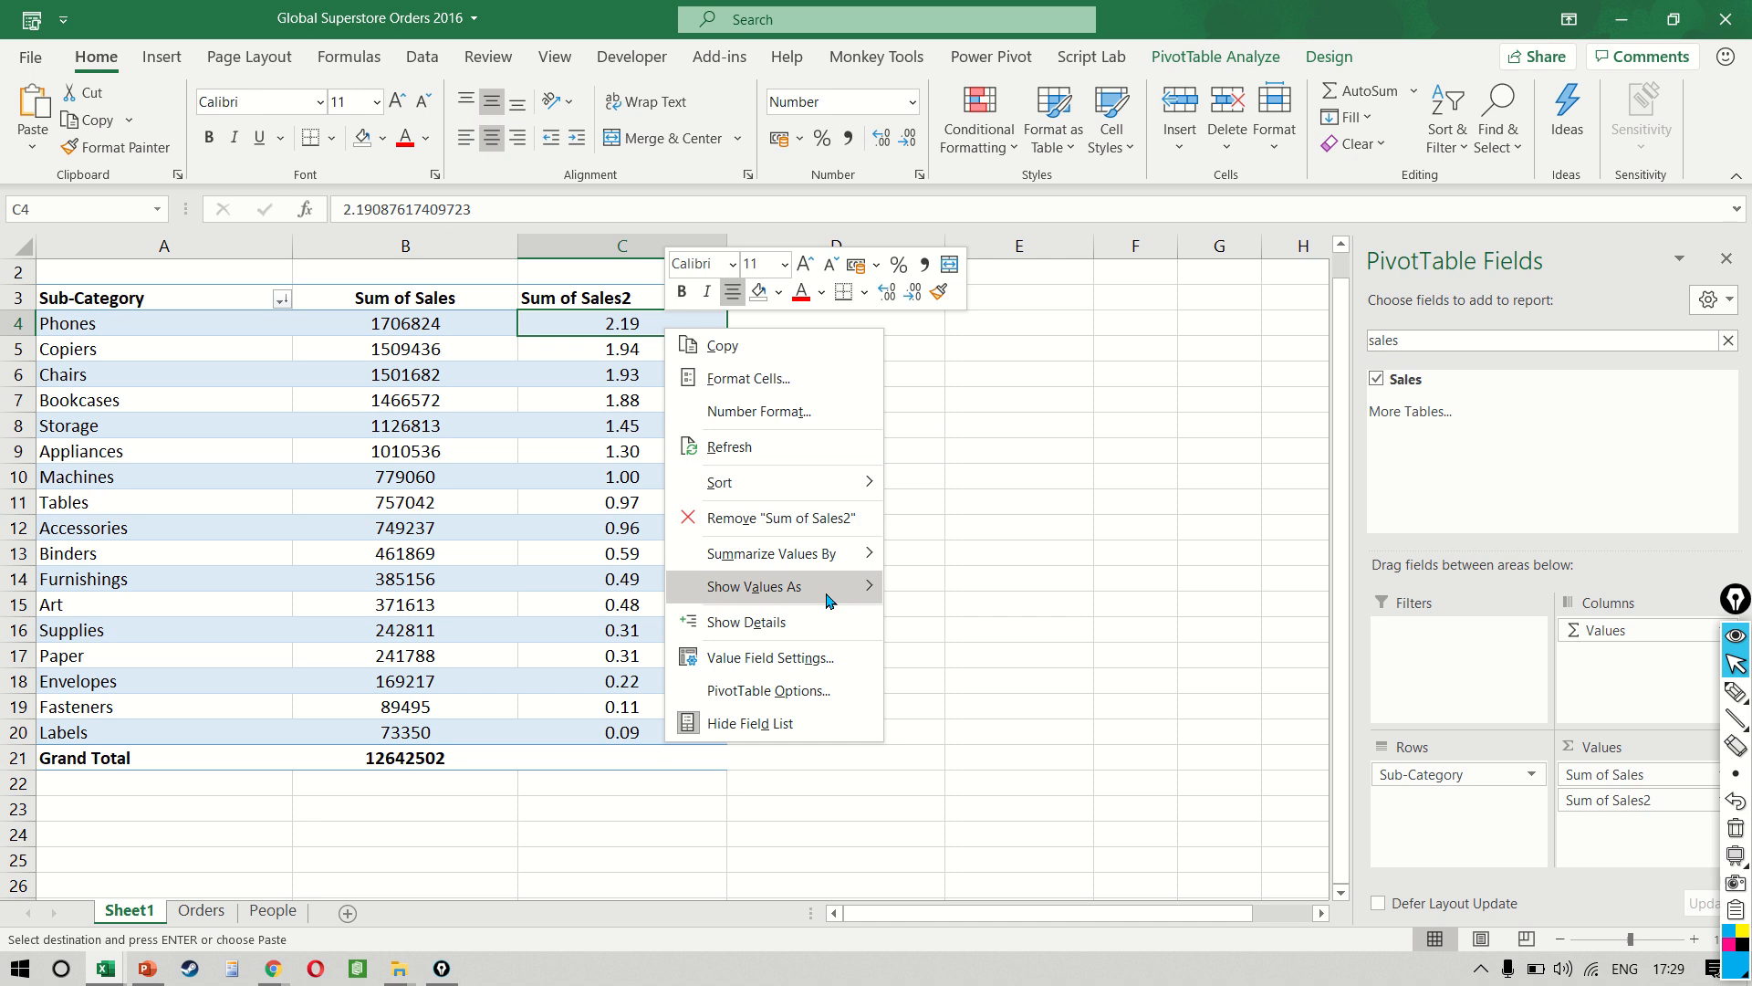
- Reset the Sum of Sales2 values to No Calculation and display them, including the grand total, without decimal places
mouse_move(828, 599)
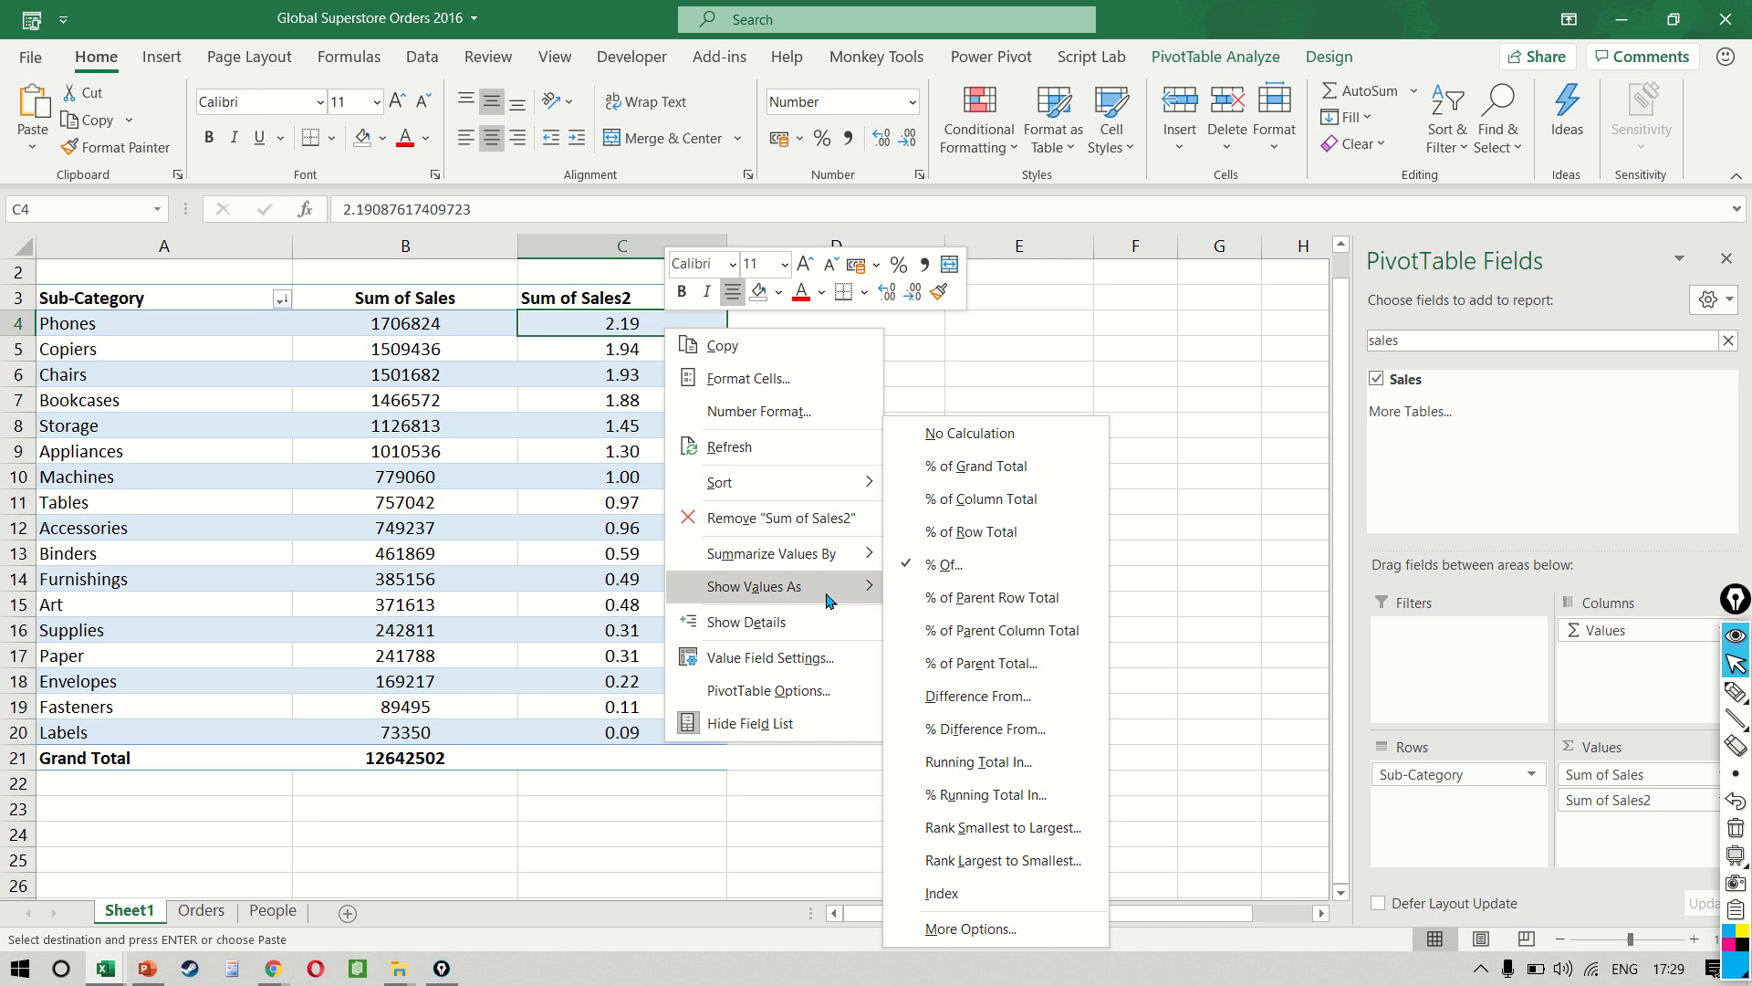
click(1010, 448)
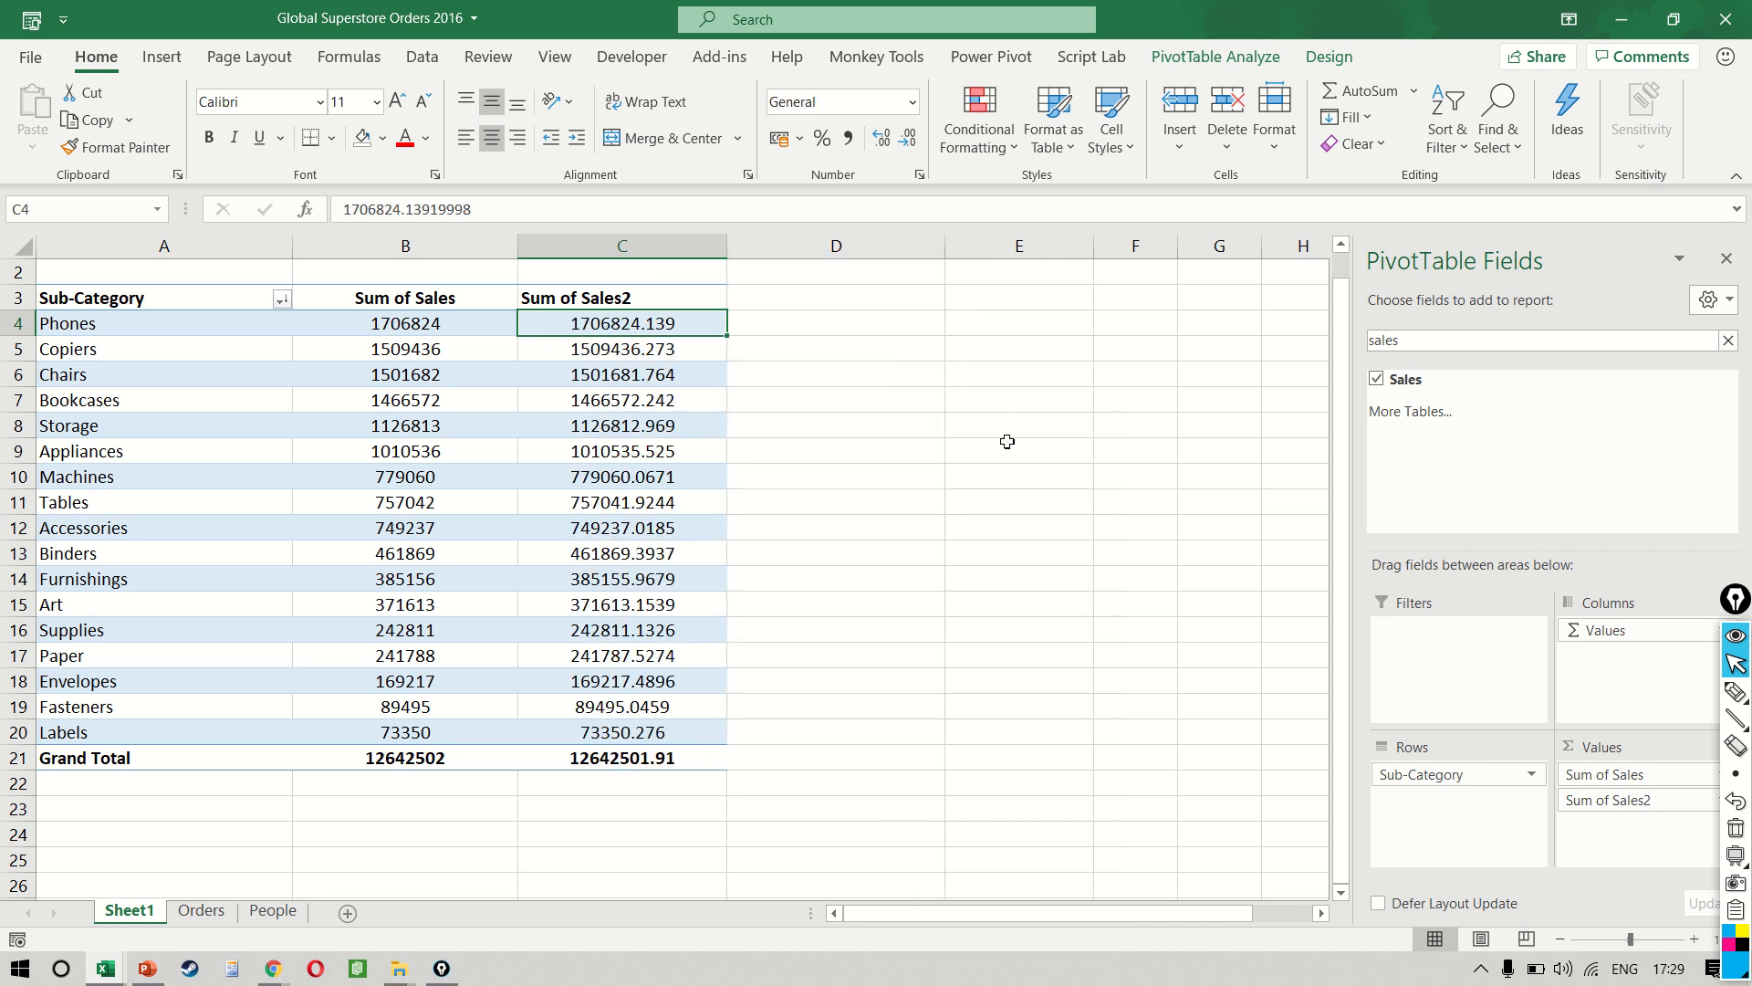
key(ctrl+shift+Down)
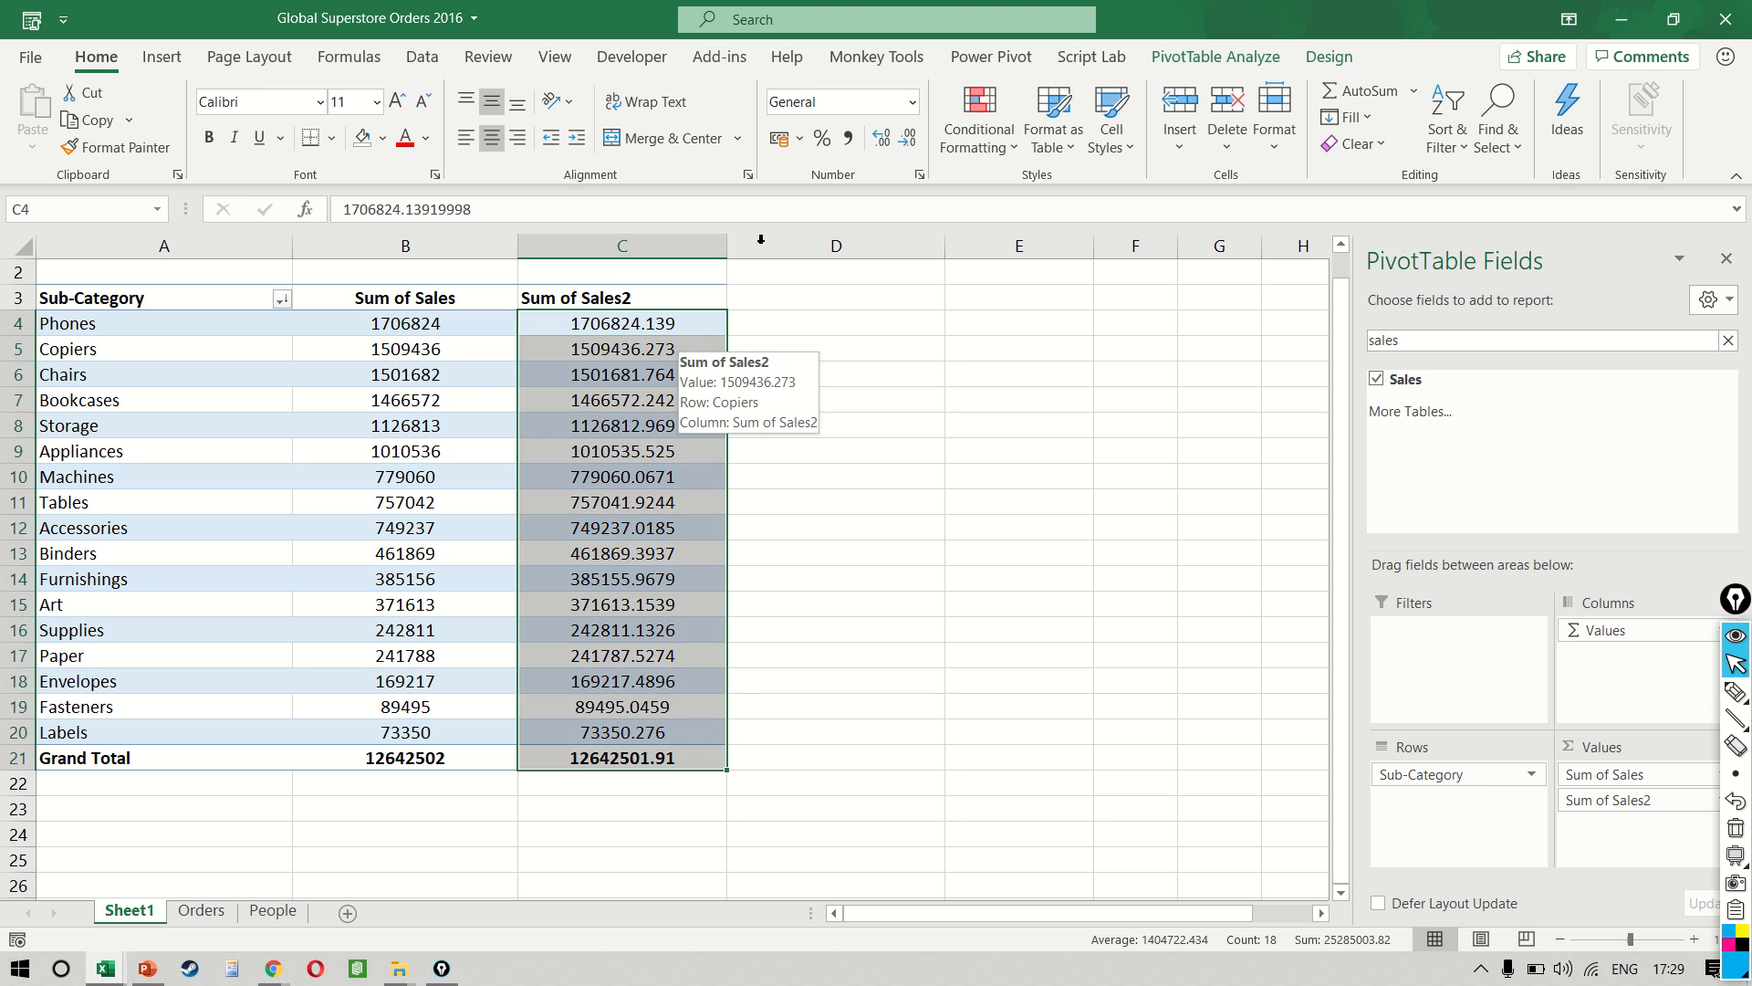
click(908, 139)
click(908, 139)
click(908, 139)
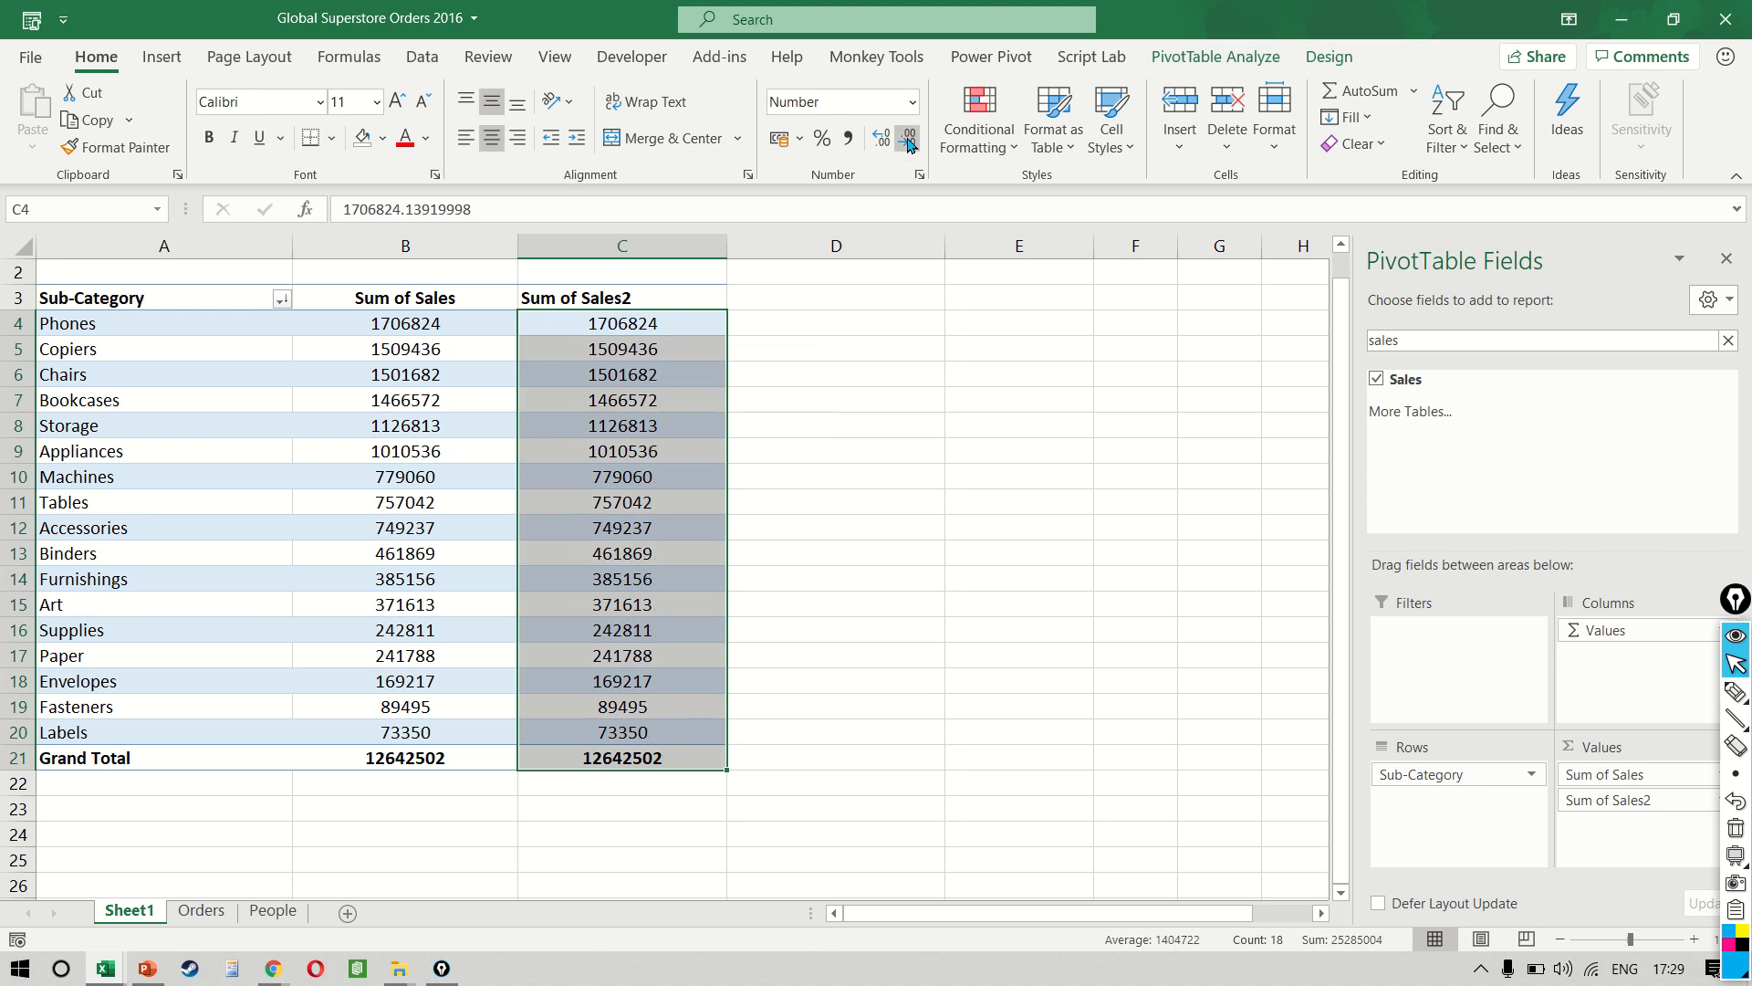
- Show the Sum of Sales2 values as % Difference From, with base field Sub-Category and base item Phones
click(659, 324)
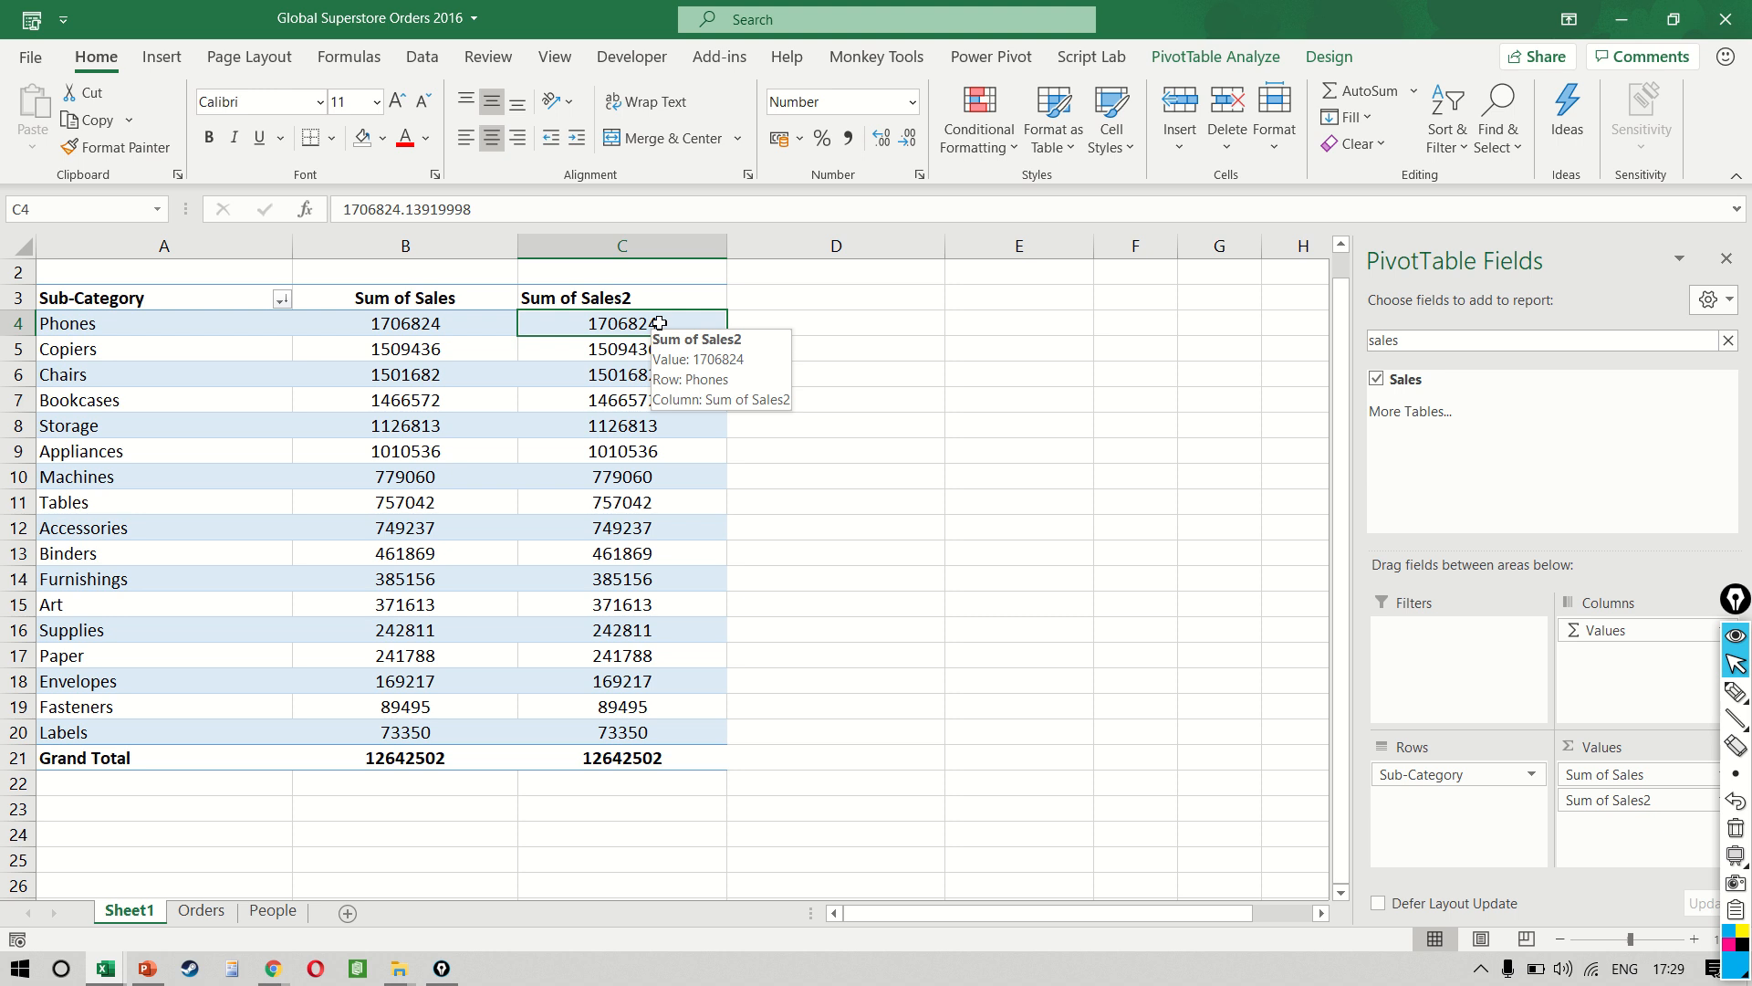
right_click(659, 323)
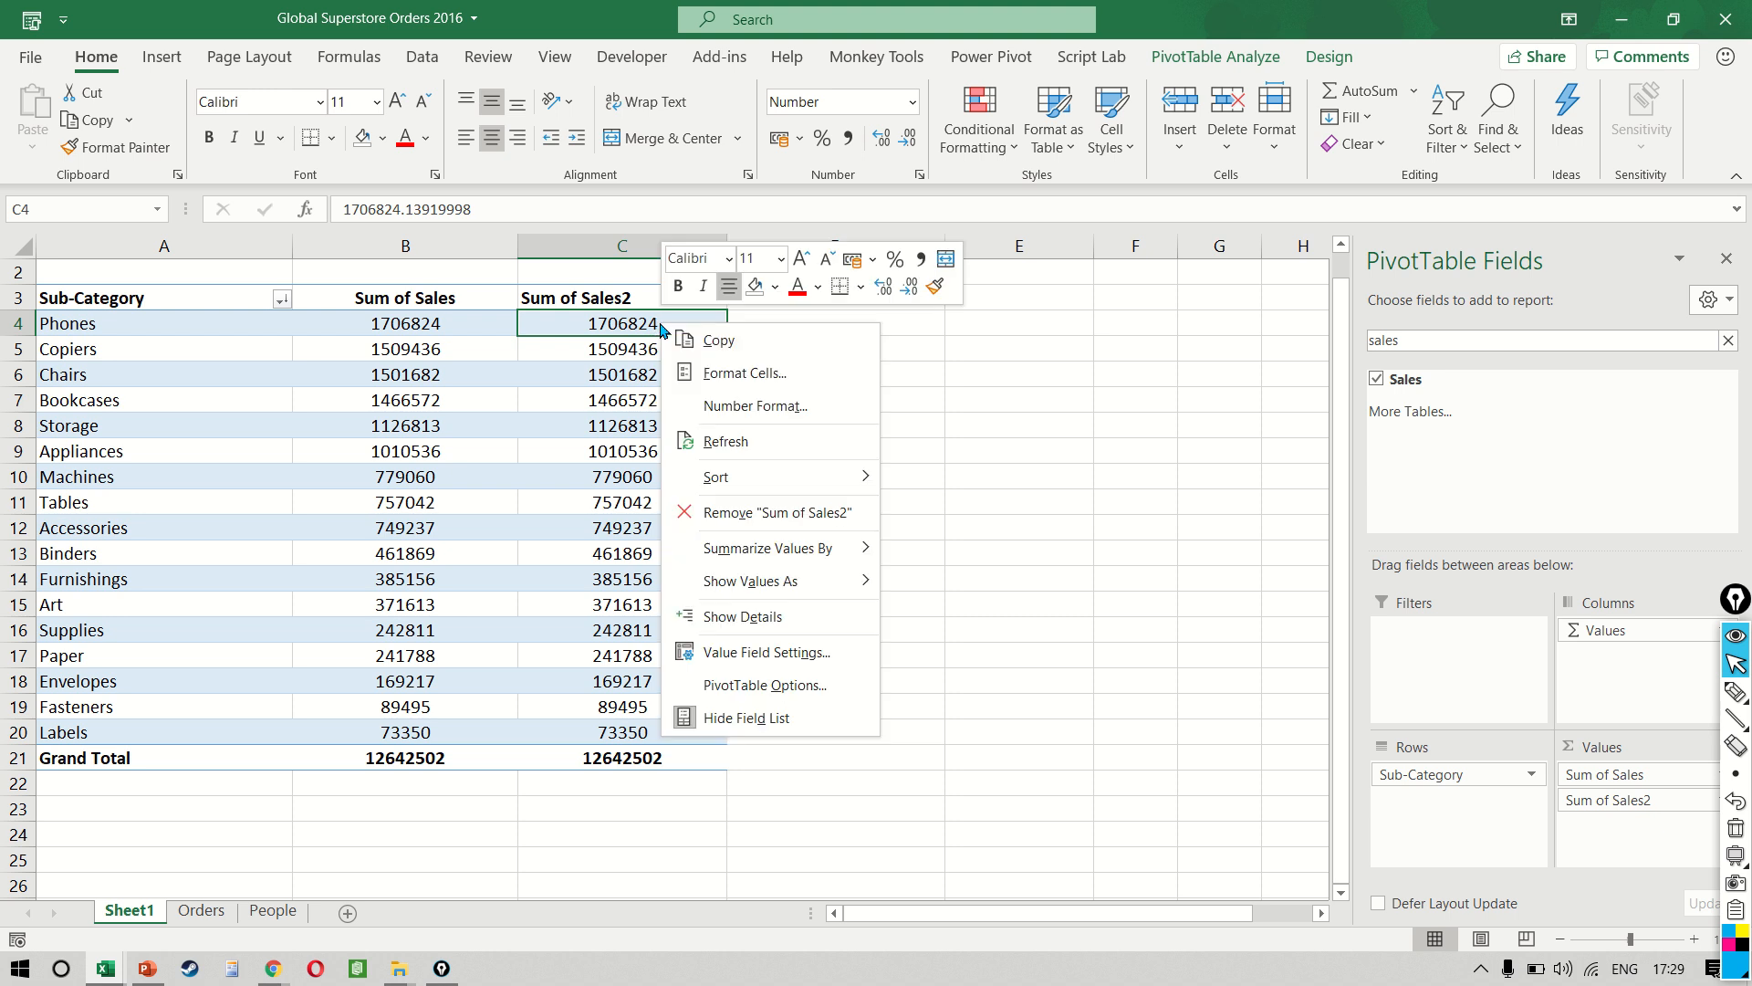
mouse_move(848, 588)
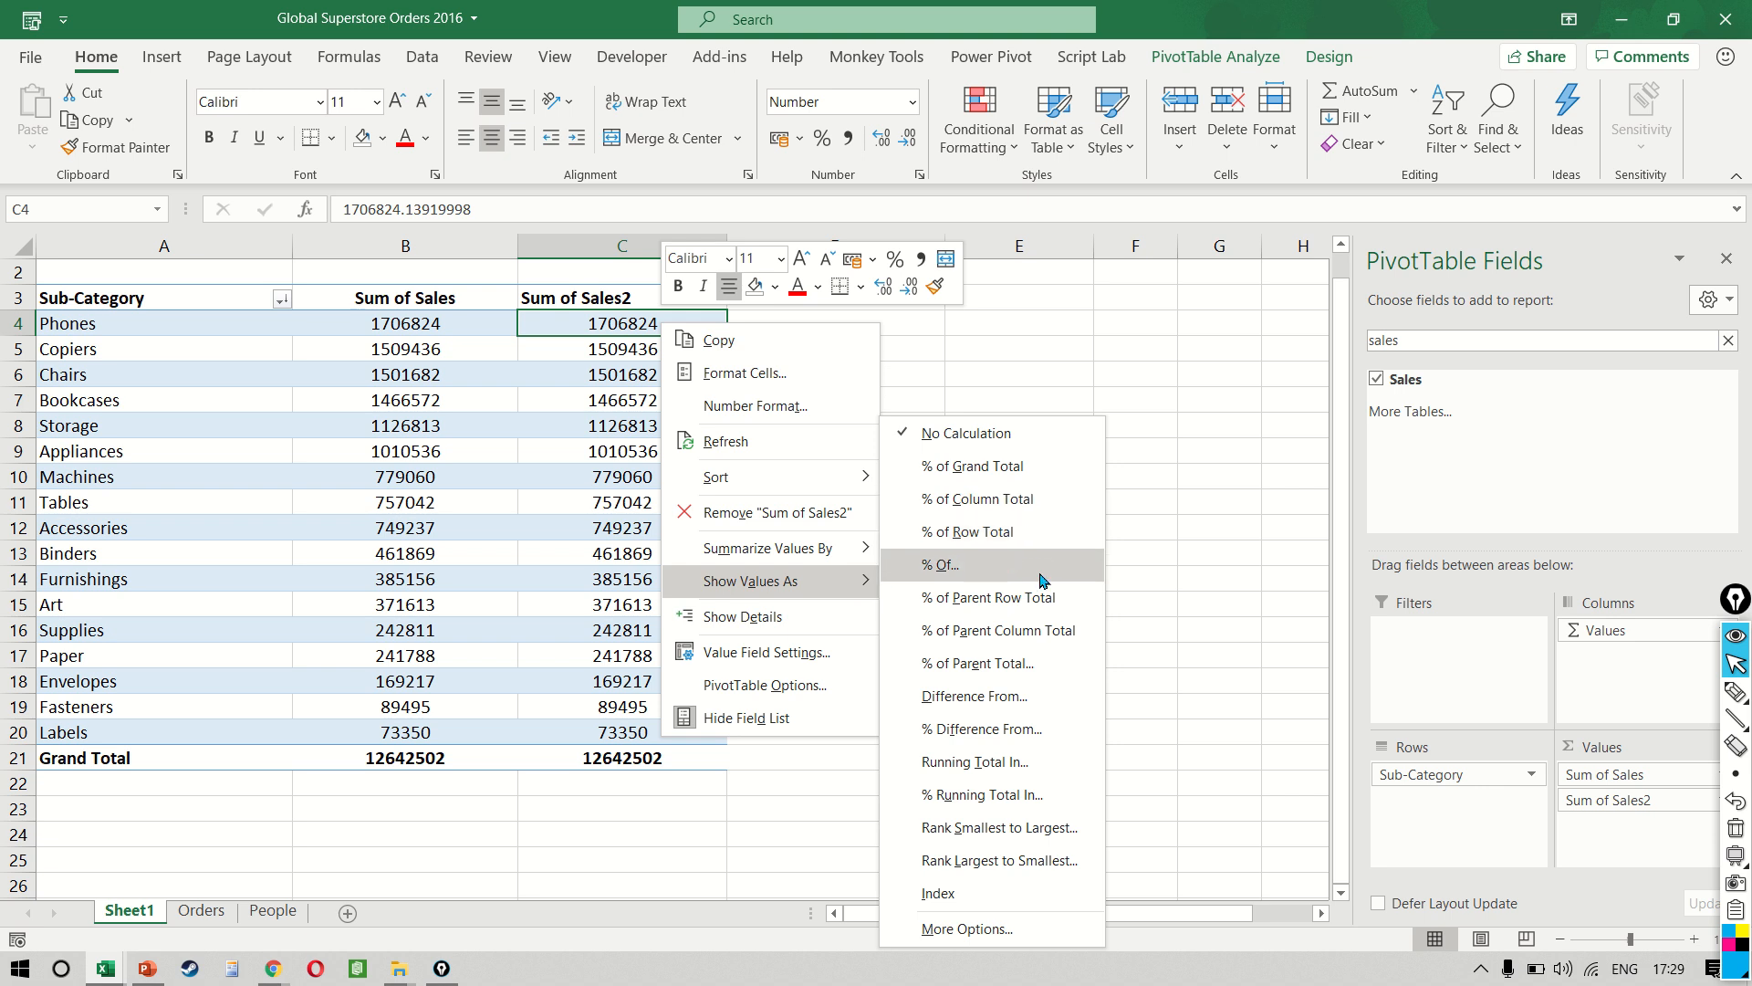
click(986, 729)
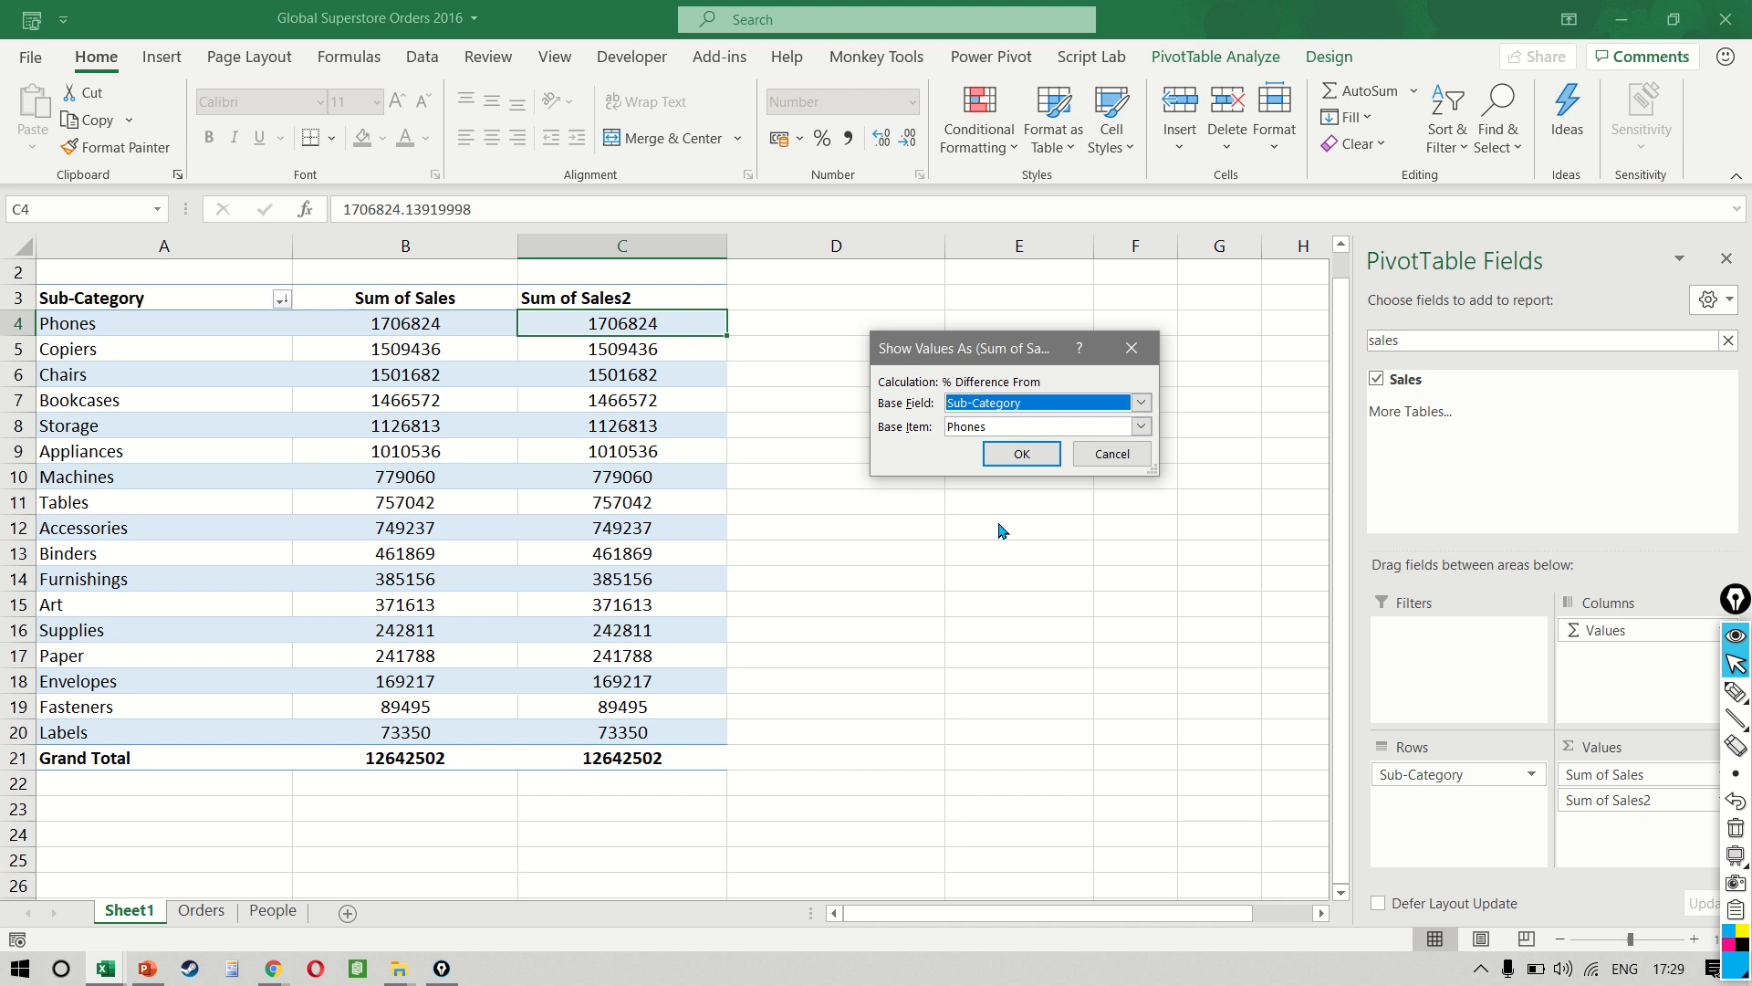
click(1011, 454)
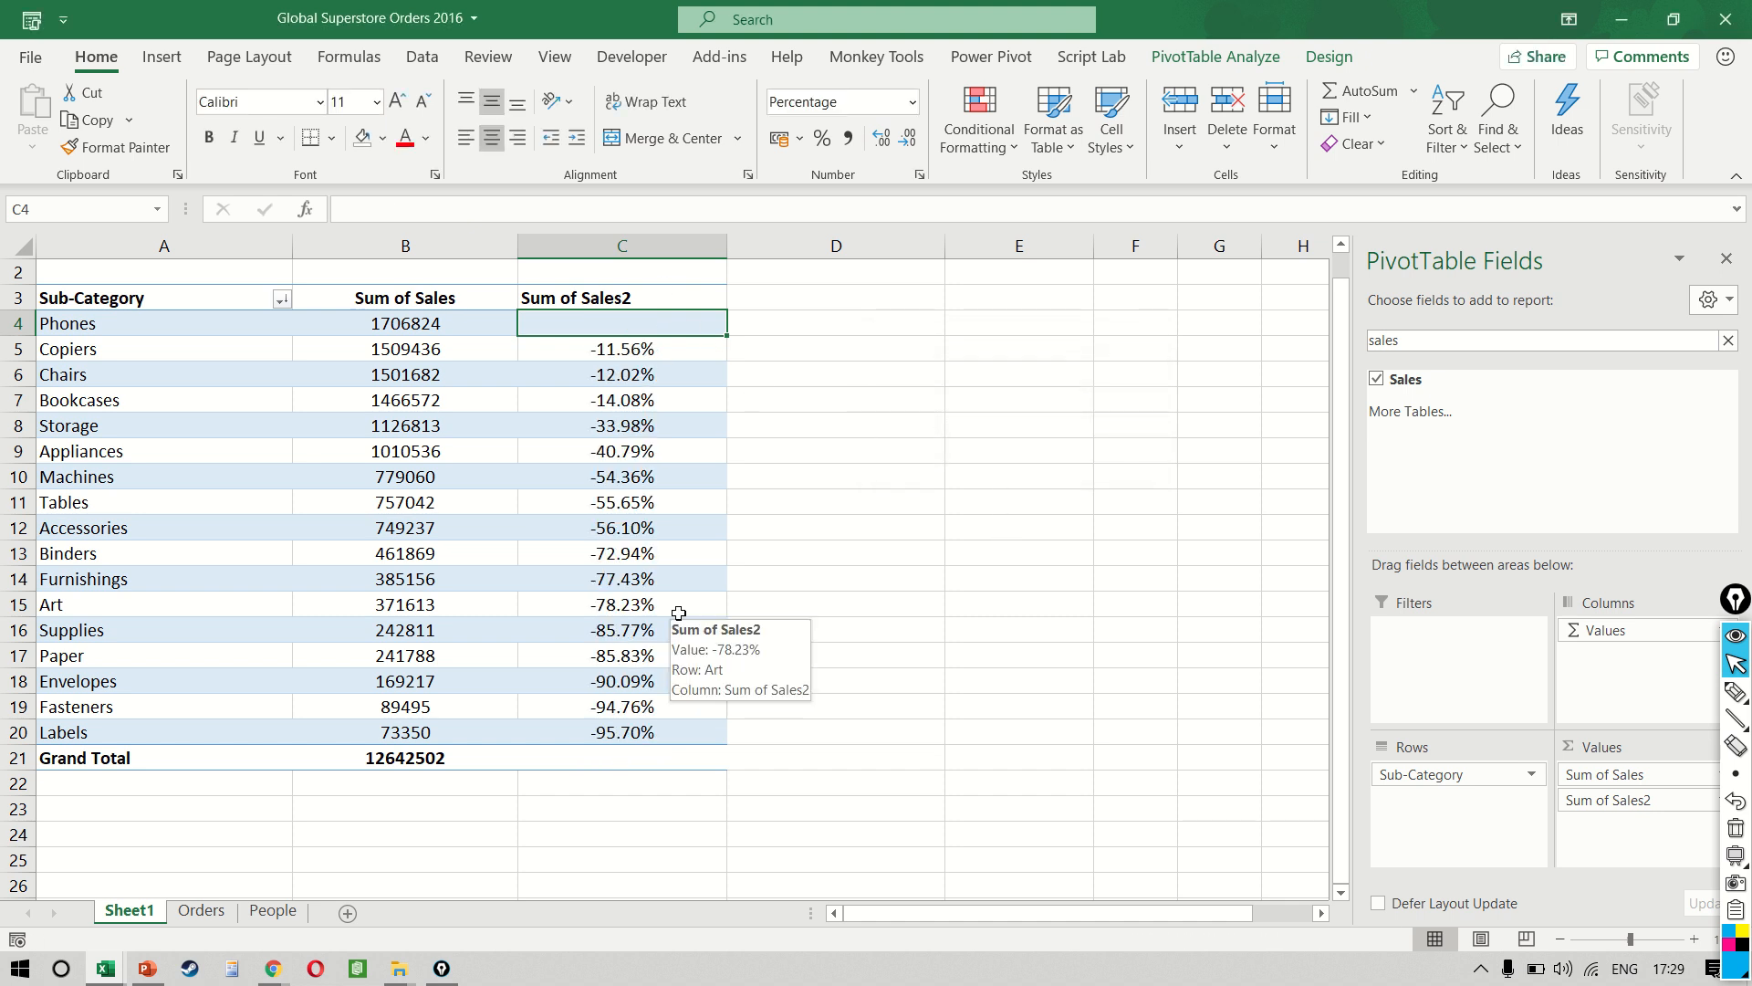
- Add Sales to the pivot table values a third time and show it as % Of, with base field Sub-Category and base item Phones
drag(1414, 378, 1629, 845)
click(826, 328)
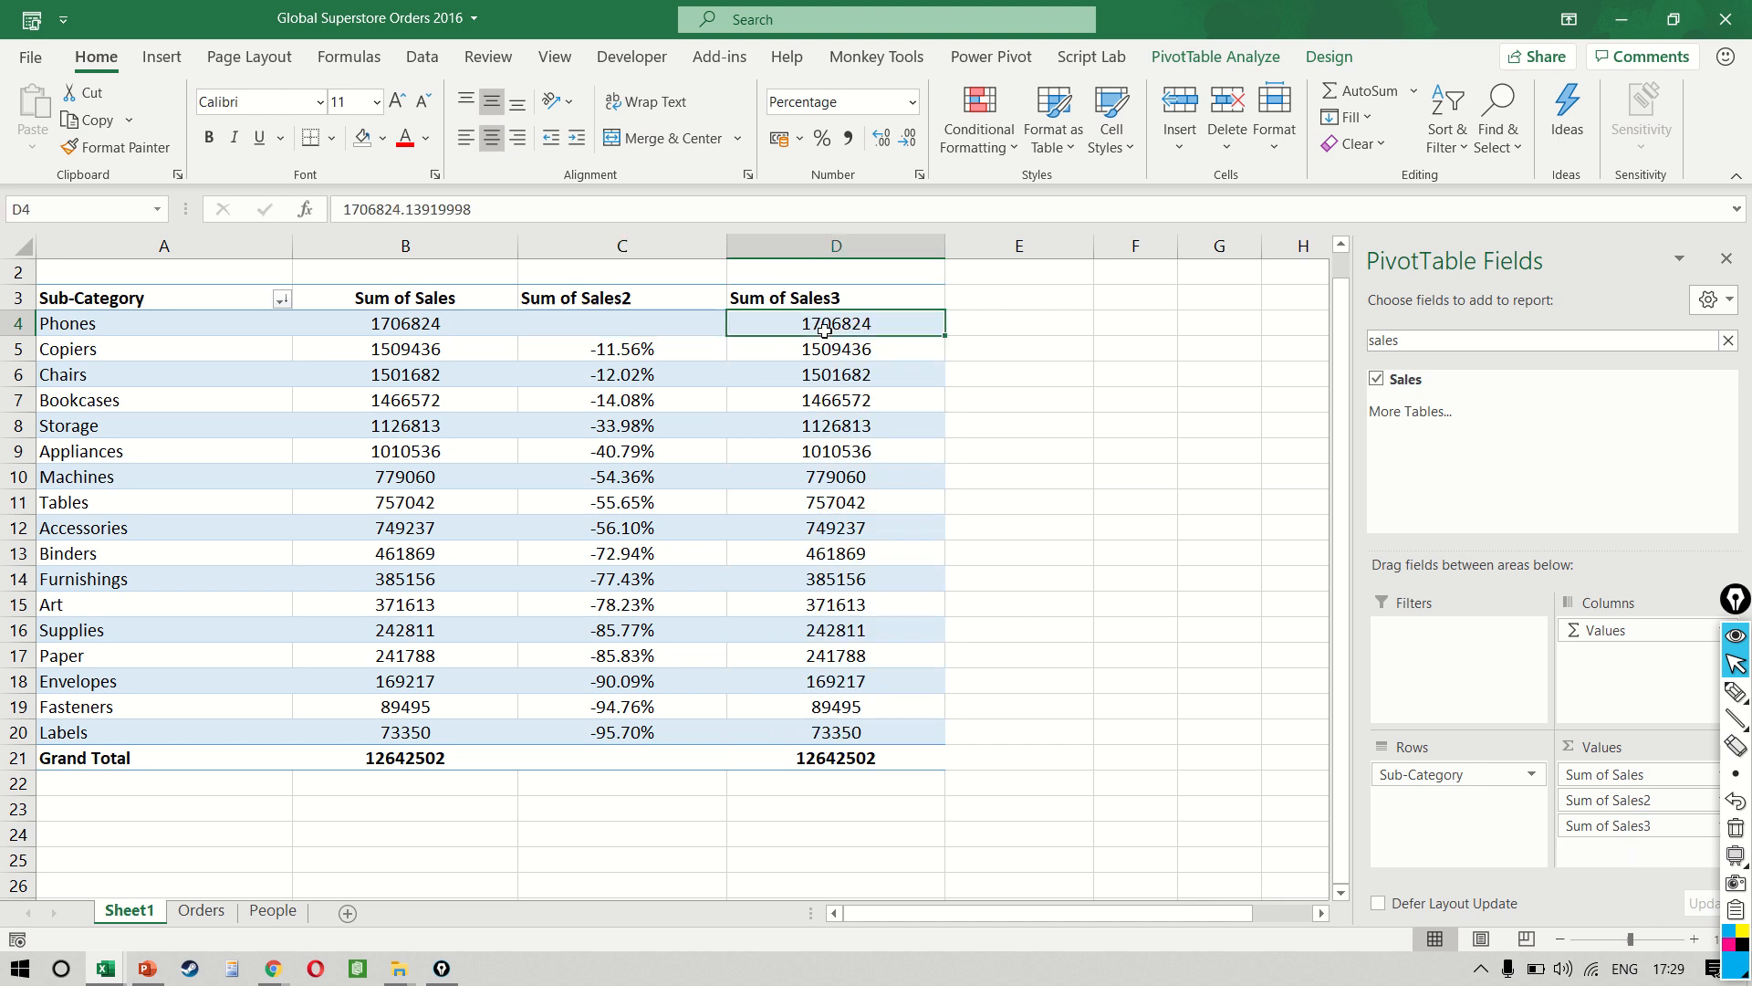
right_click(827, 330)
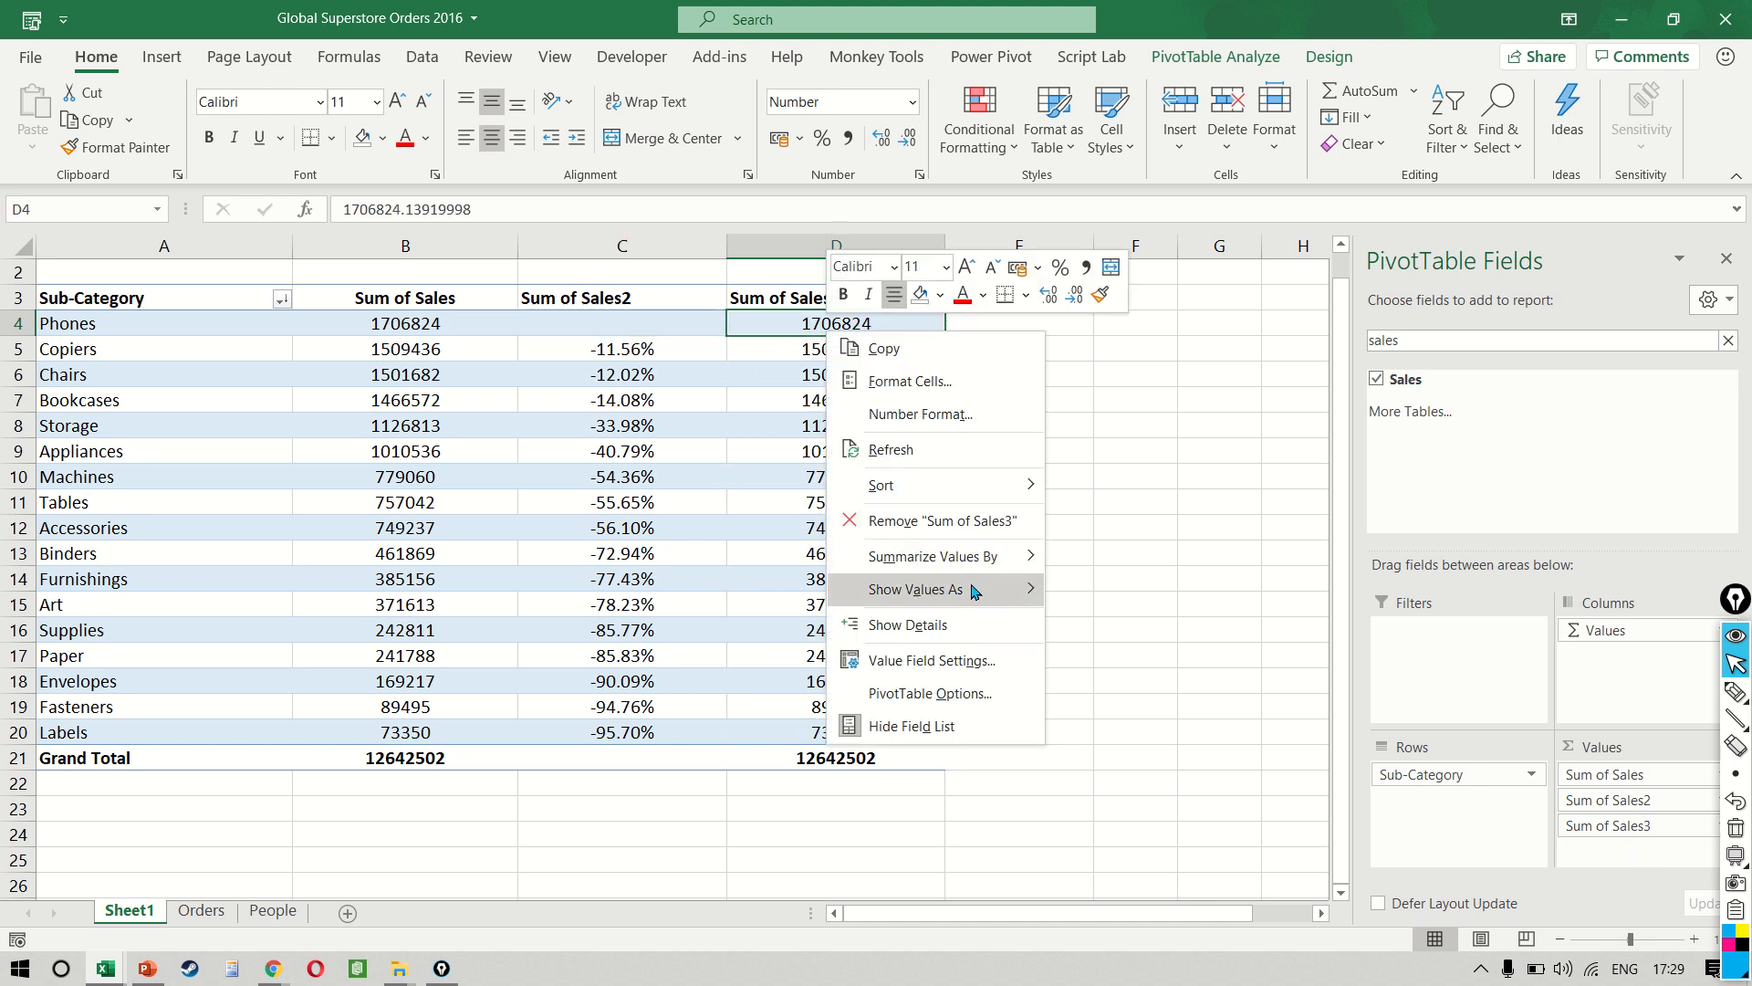
mouse_move(976, 592)
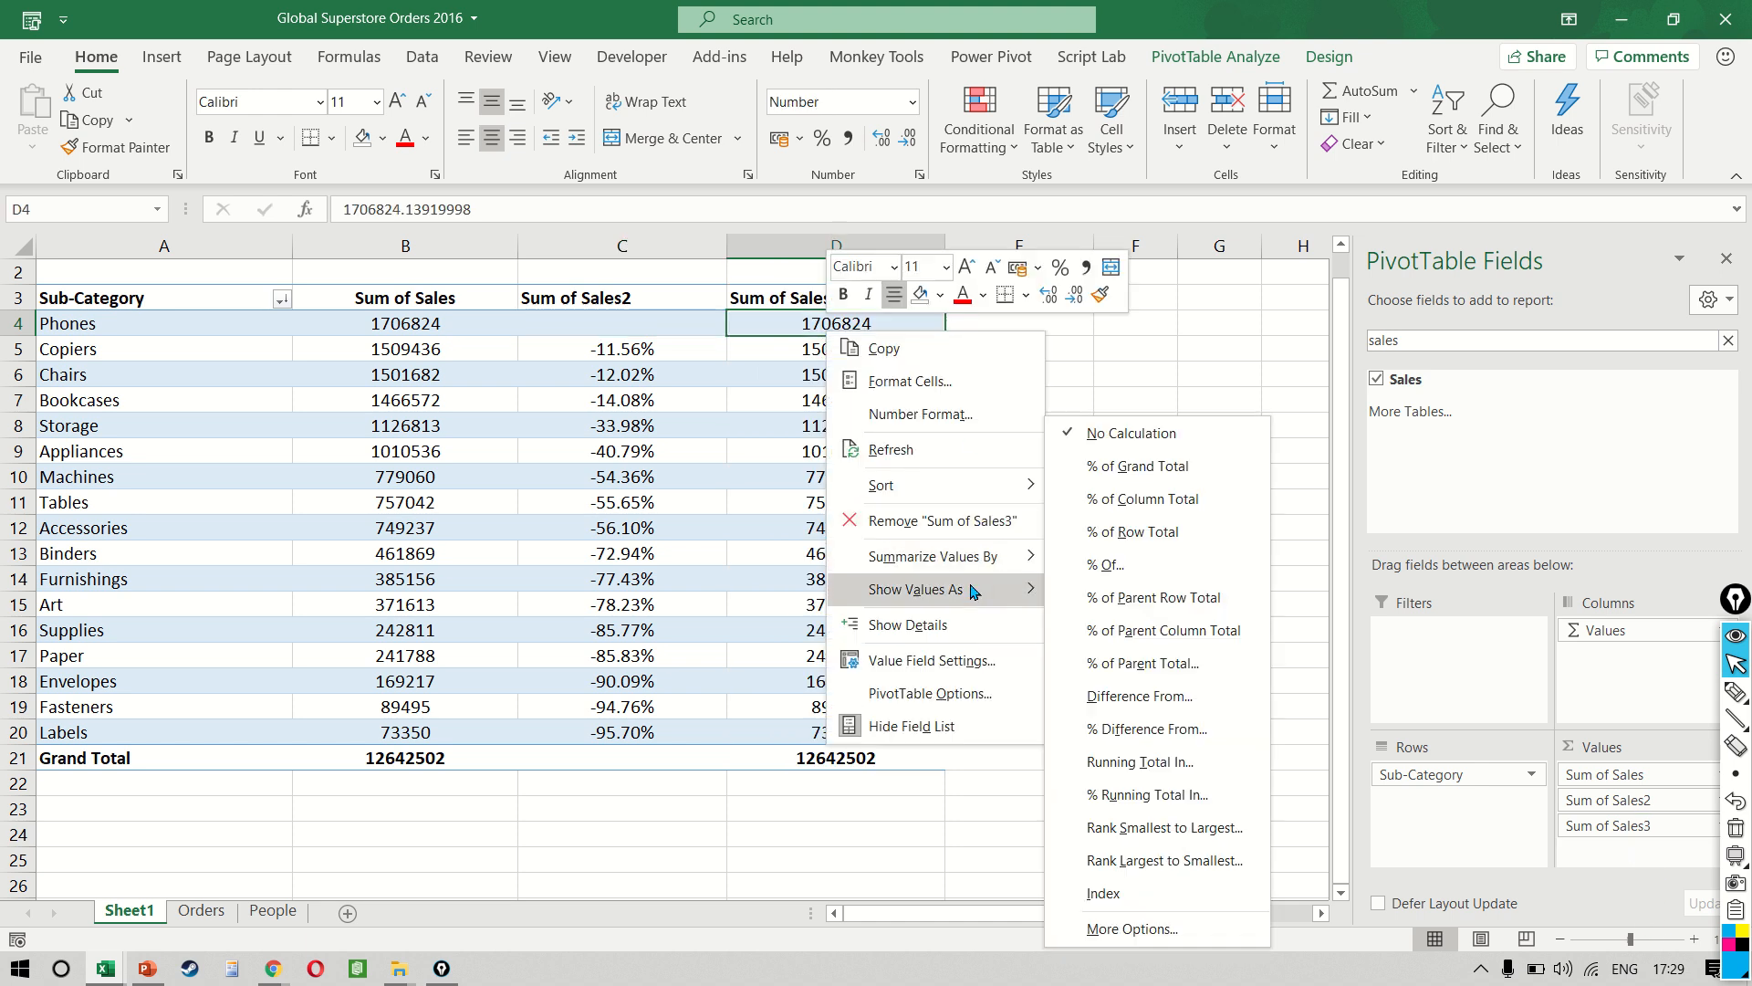
click(1106, 565)
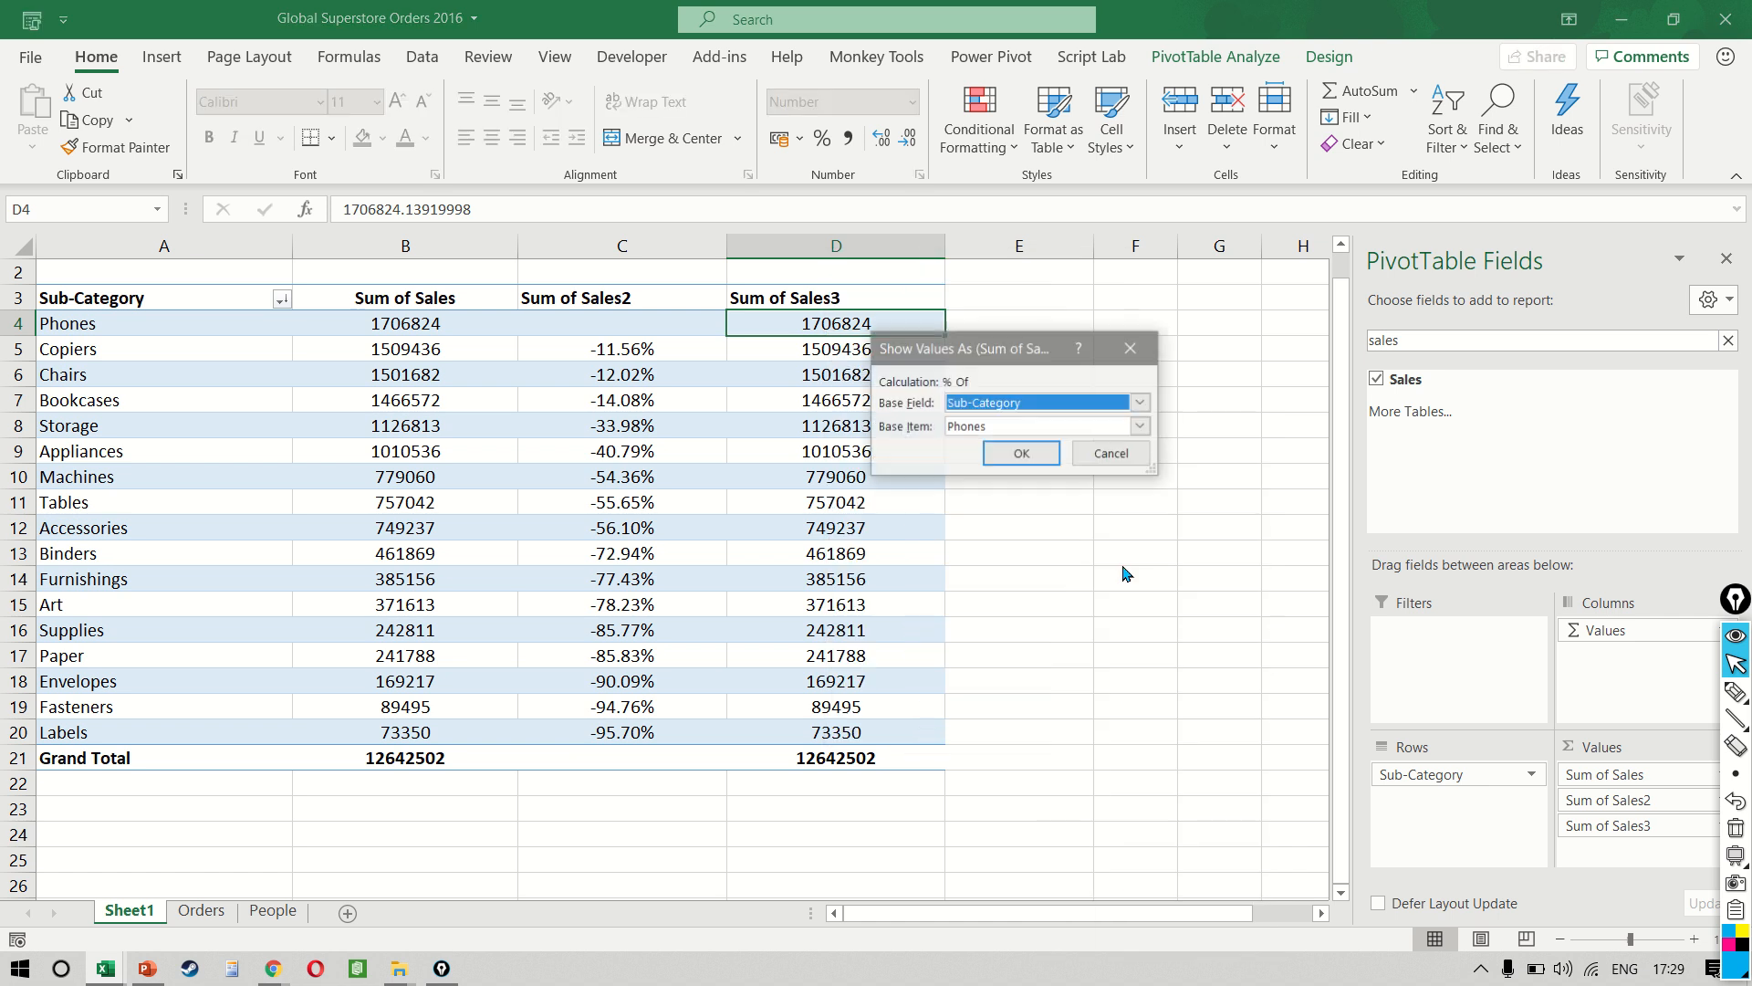
click(1001, 447)
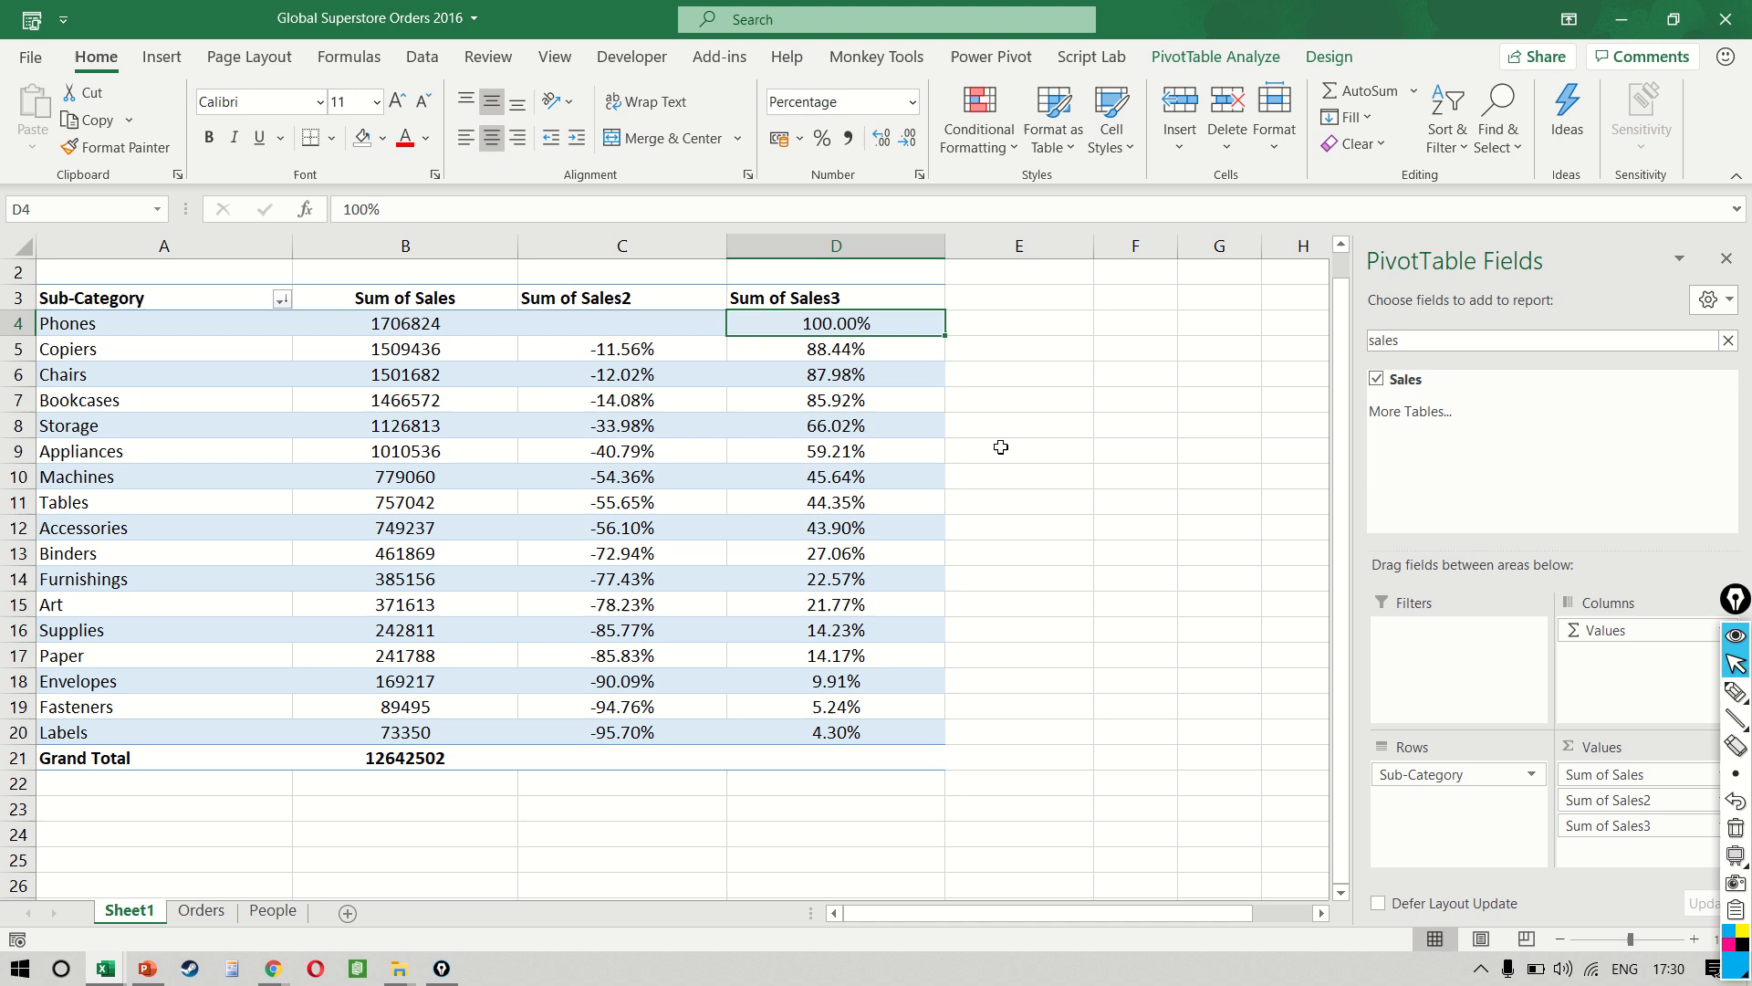
- Rename the Sum of Sales3 header as "% Of" and the Sum of Sales2 header as "% Diff From"
key(Down)
key(Up)
key(Up)
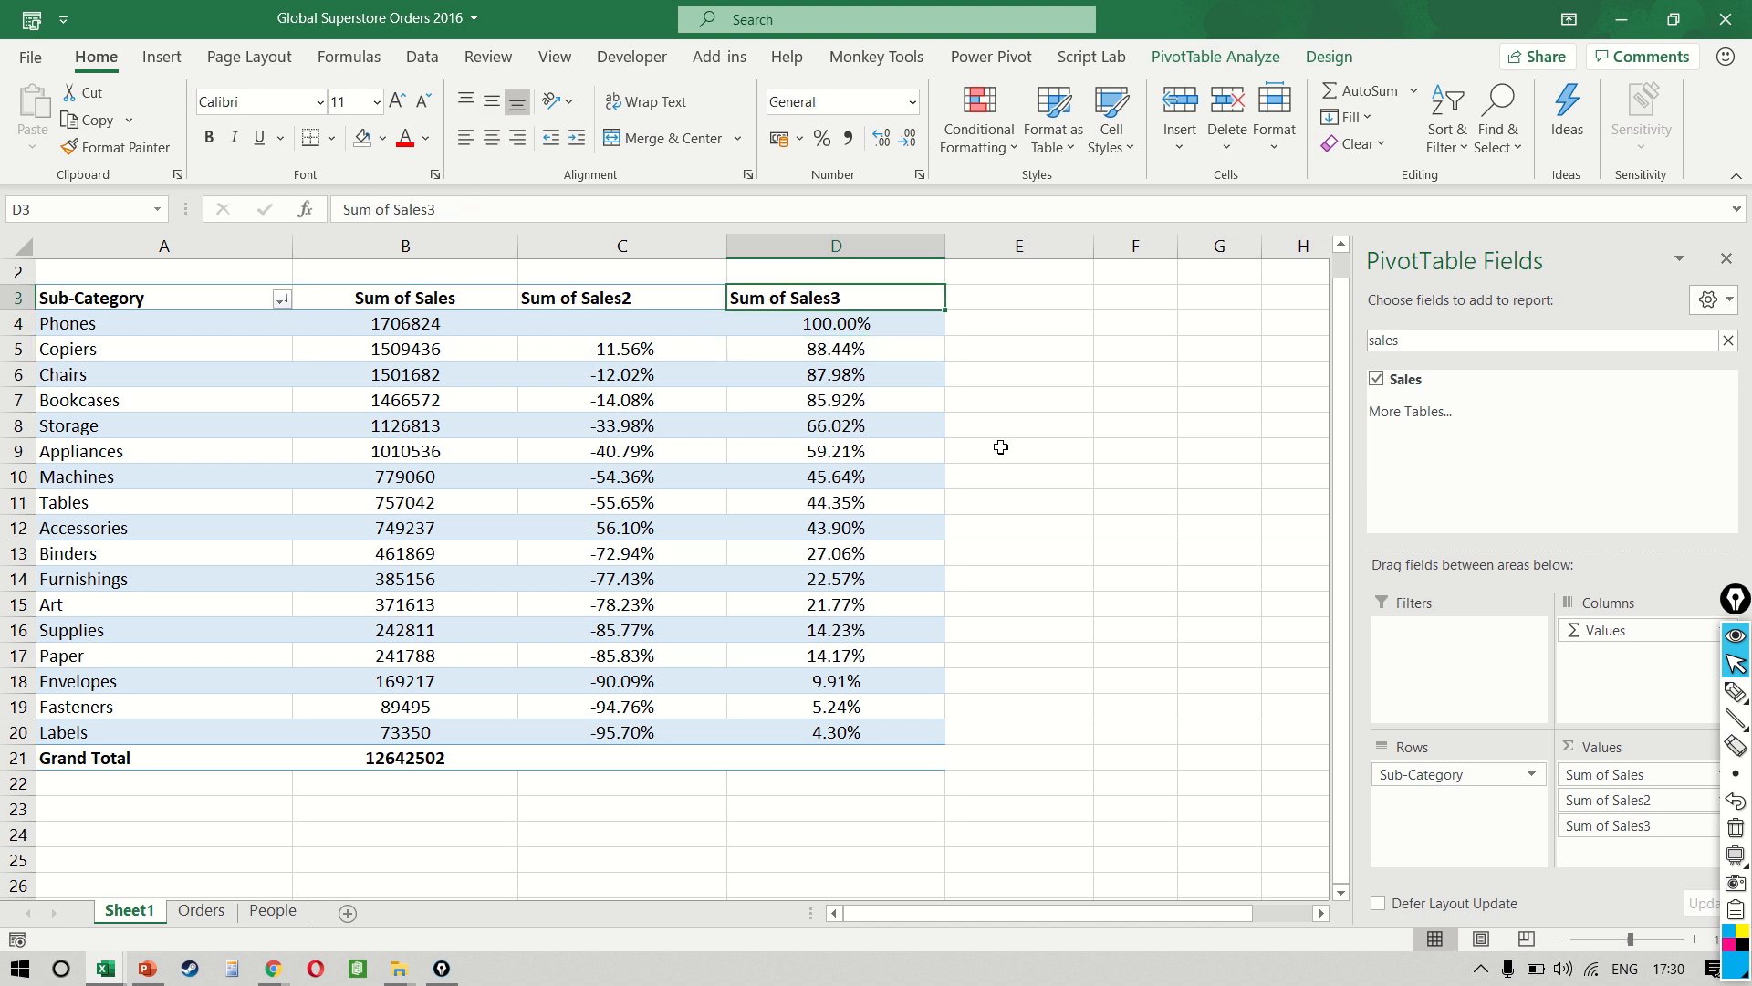
text(% Of)
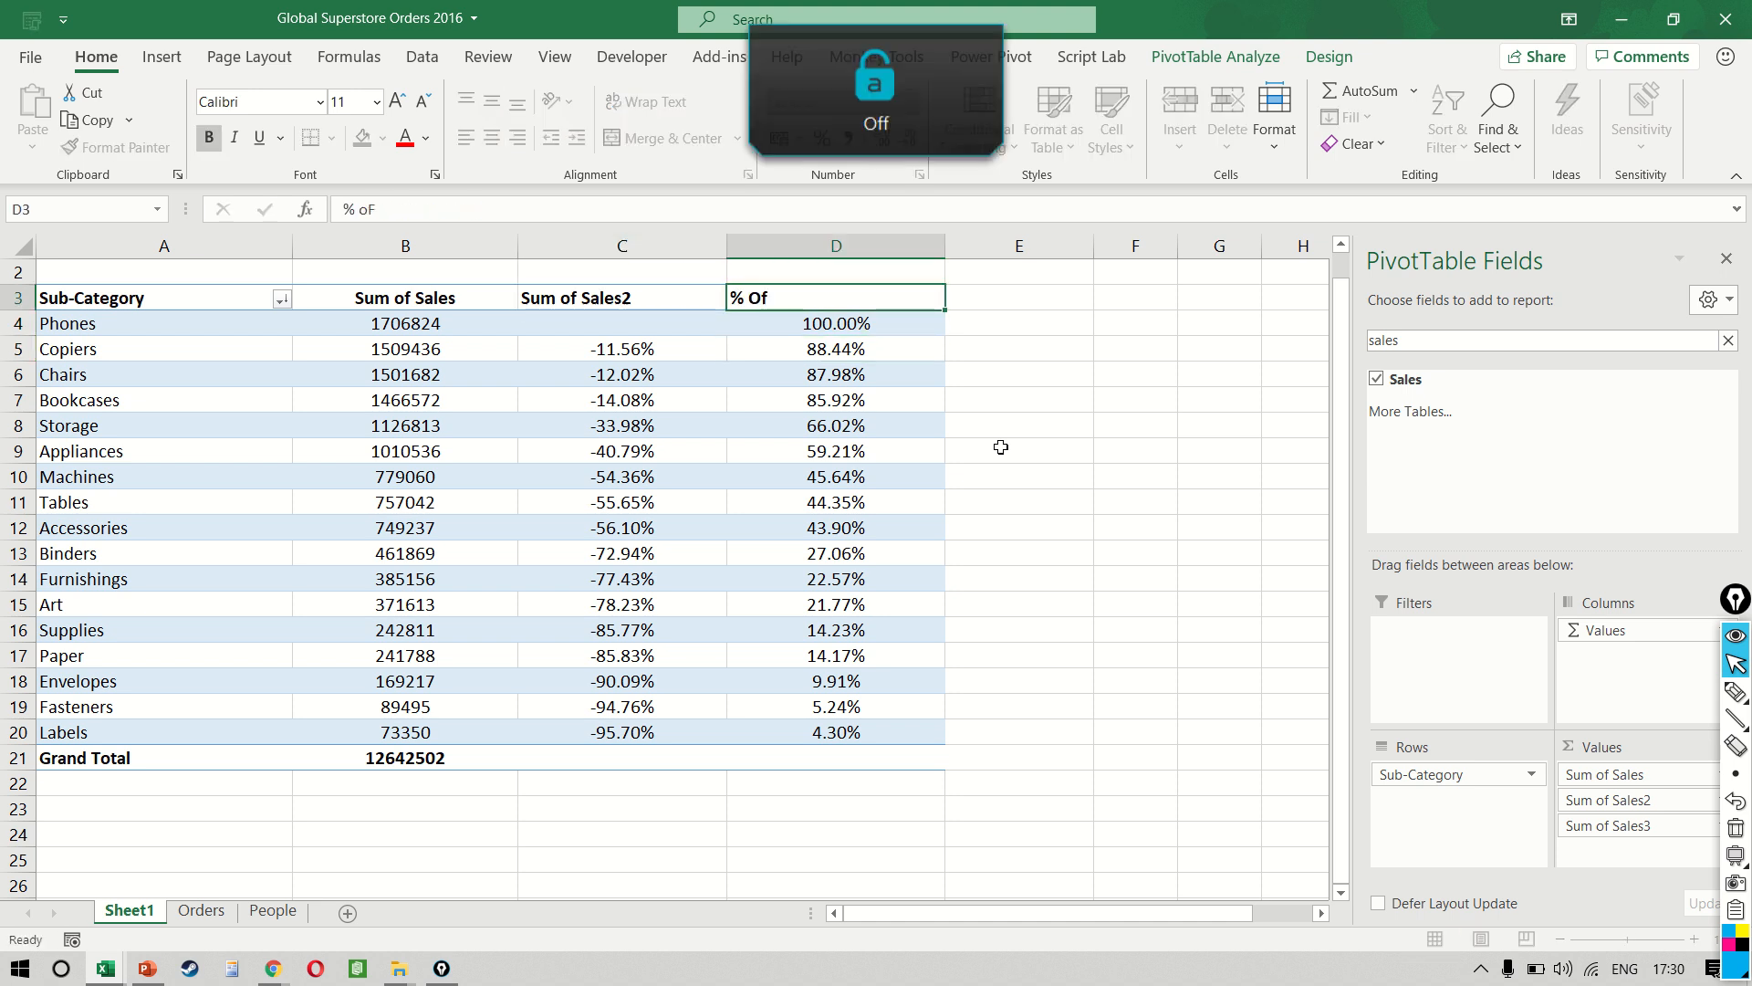
key(Left)
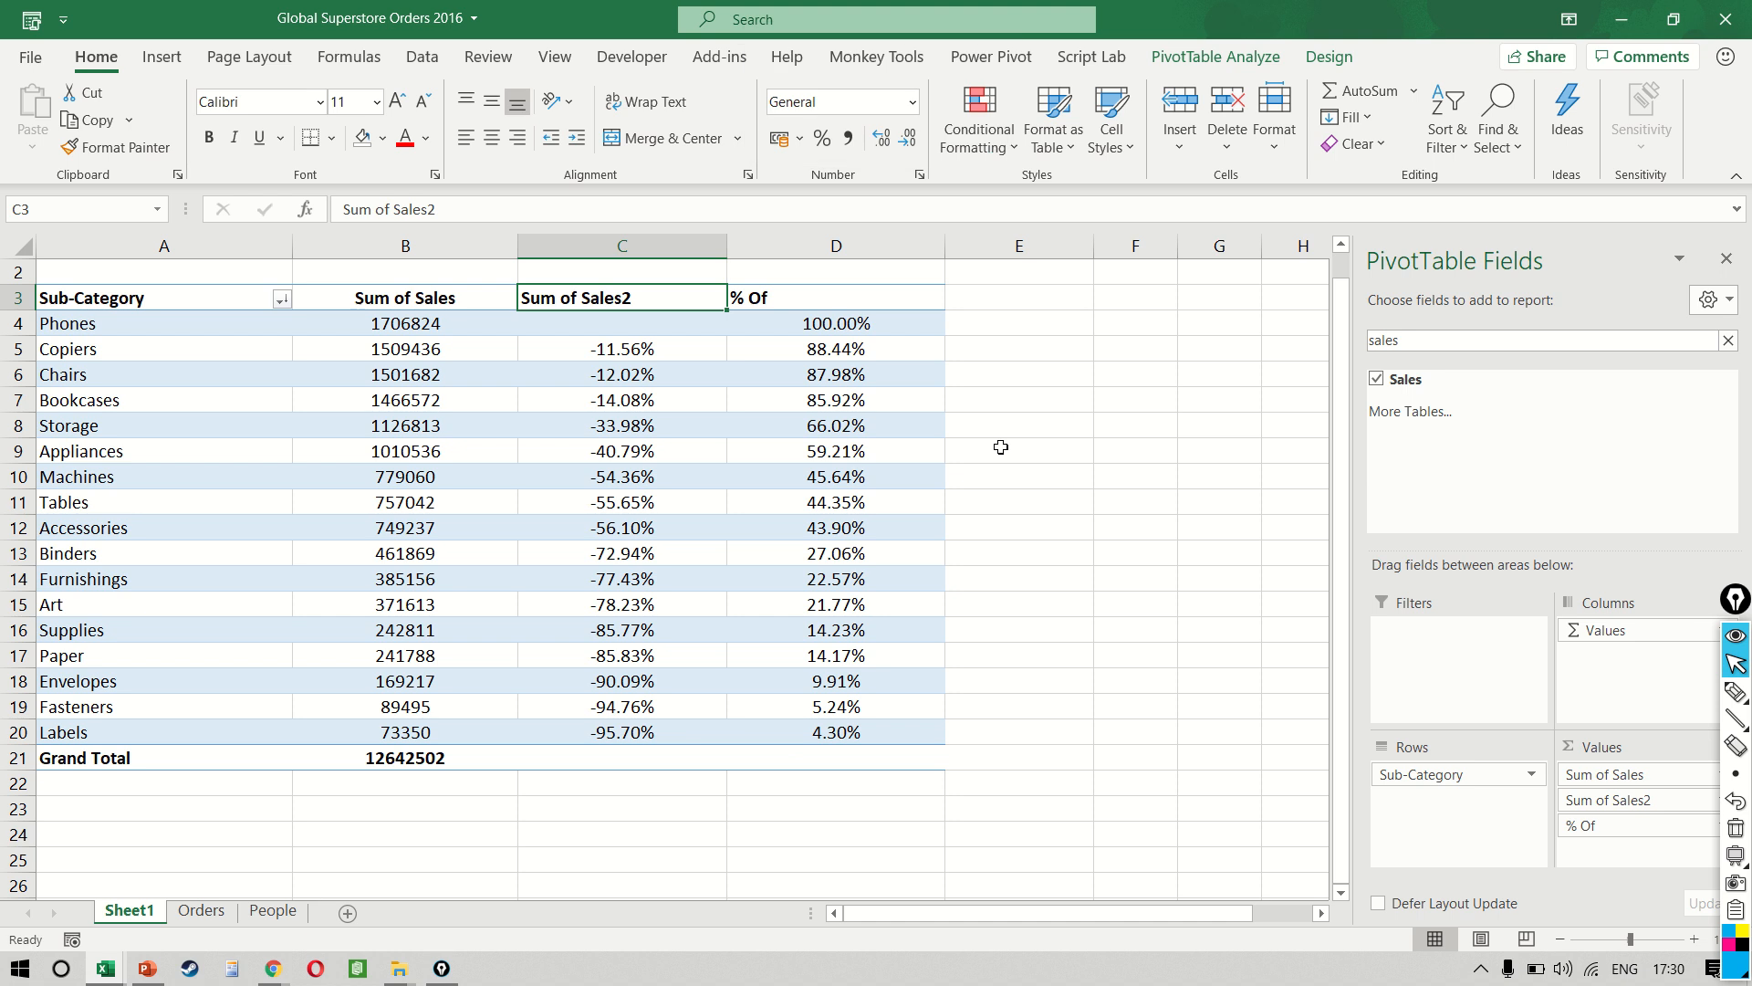
text(% Diff F)
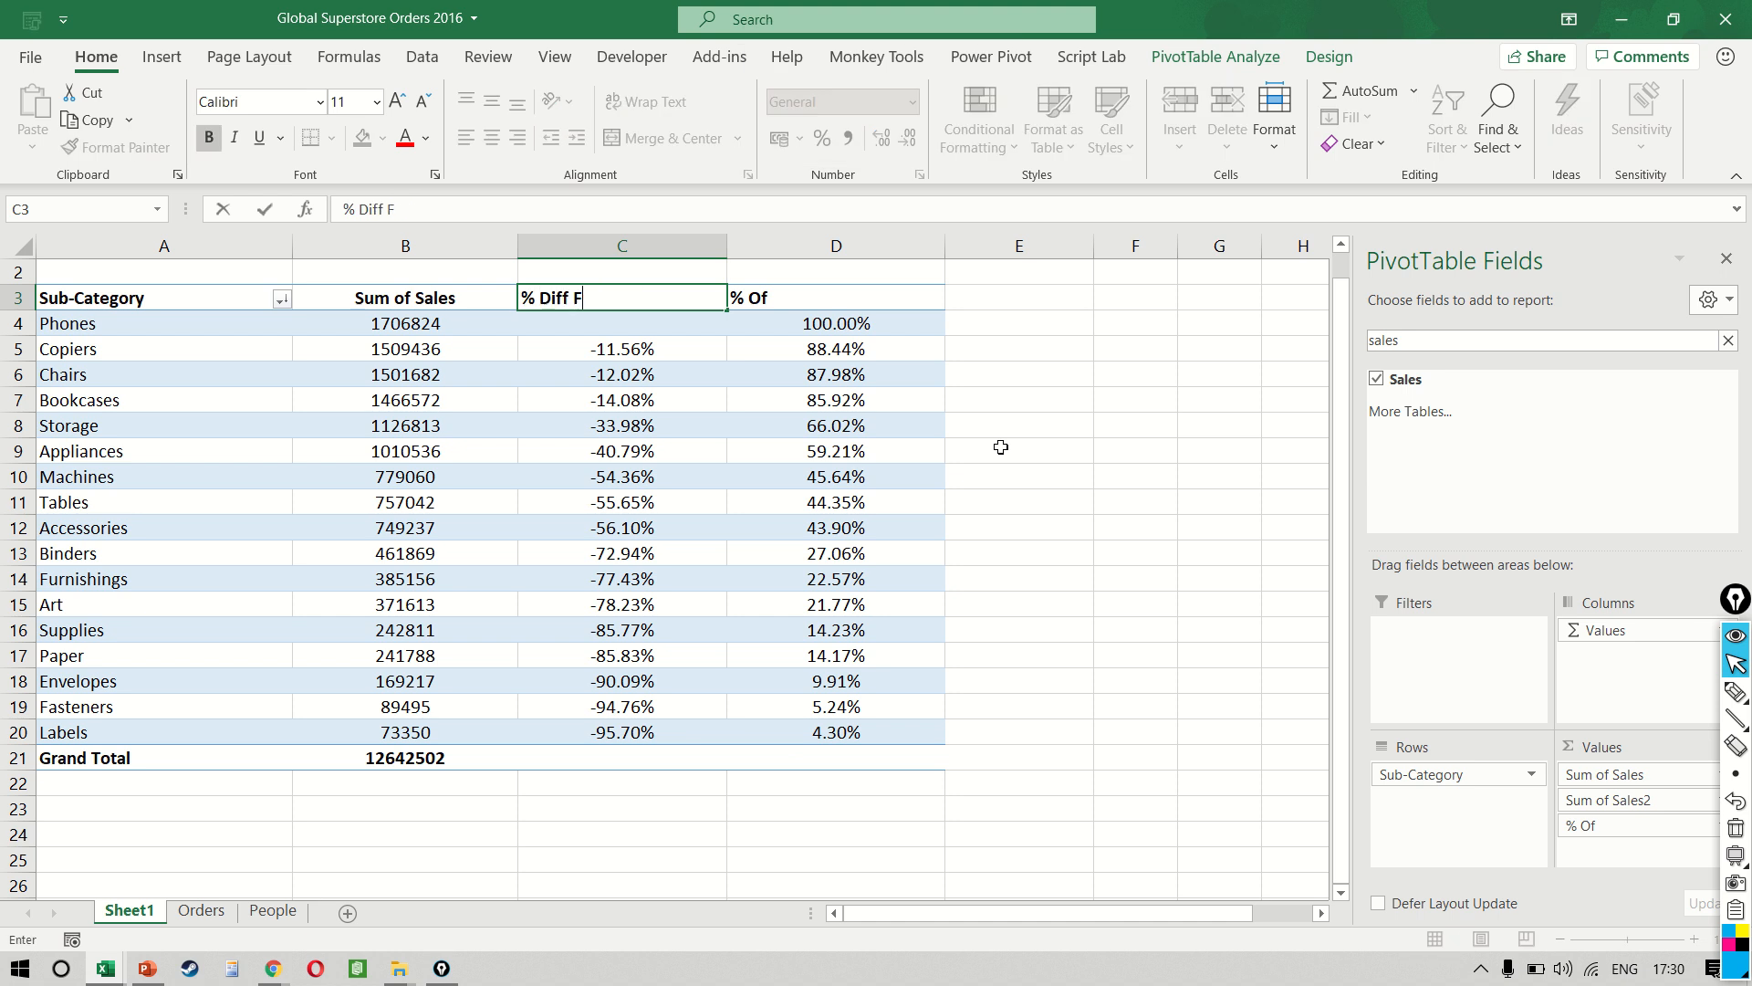
text(rom)
key(Return)
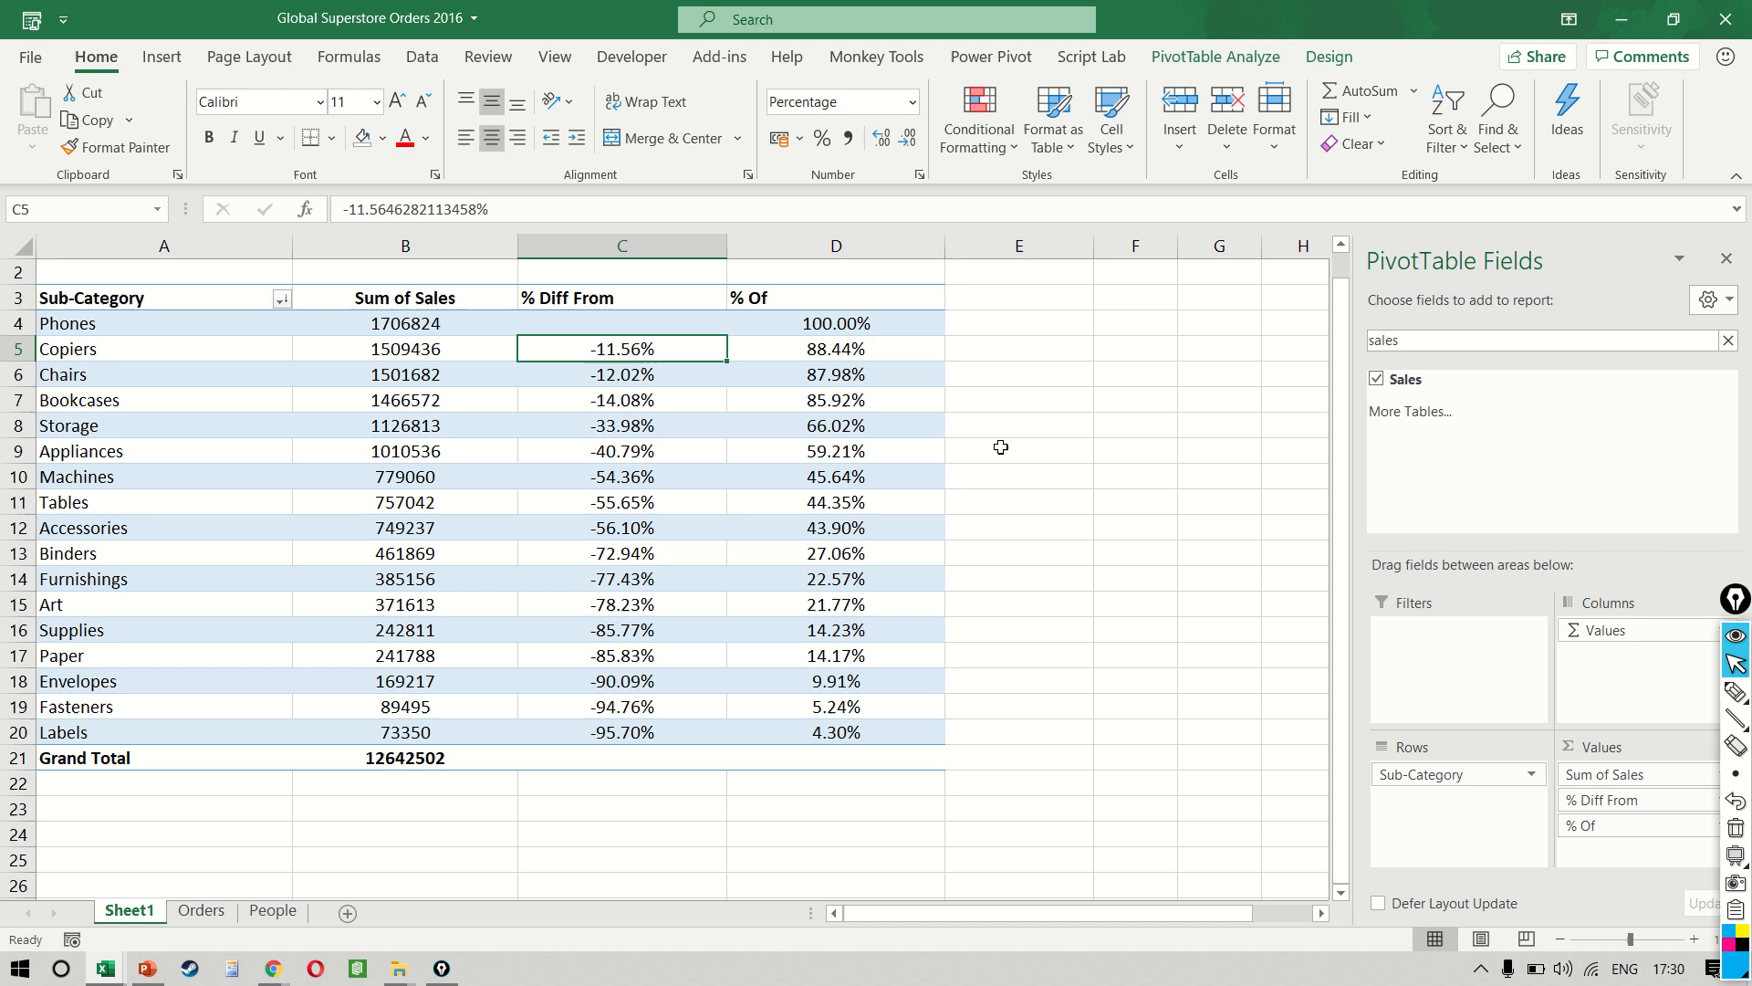
- Compare the % Diff From and % Of values row by row, starting with Copiers
key(shift+Right)
key(Down)
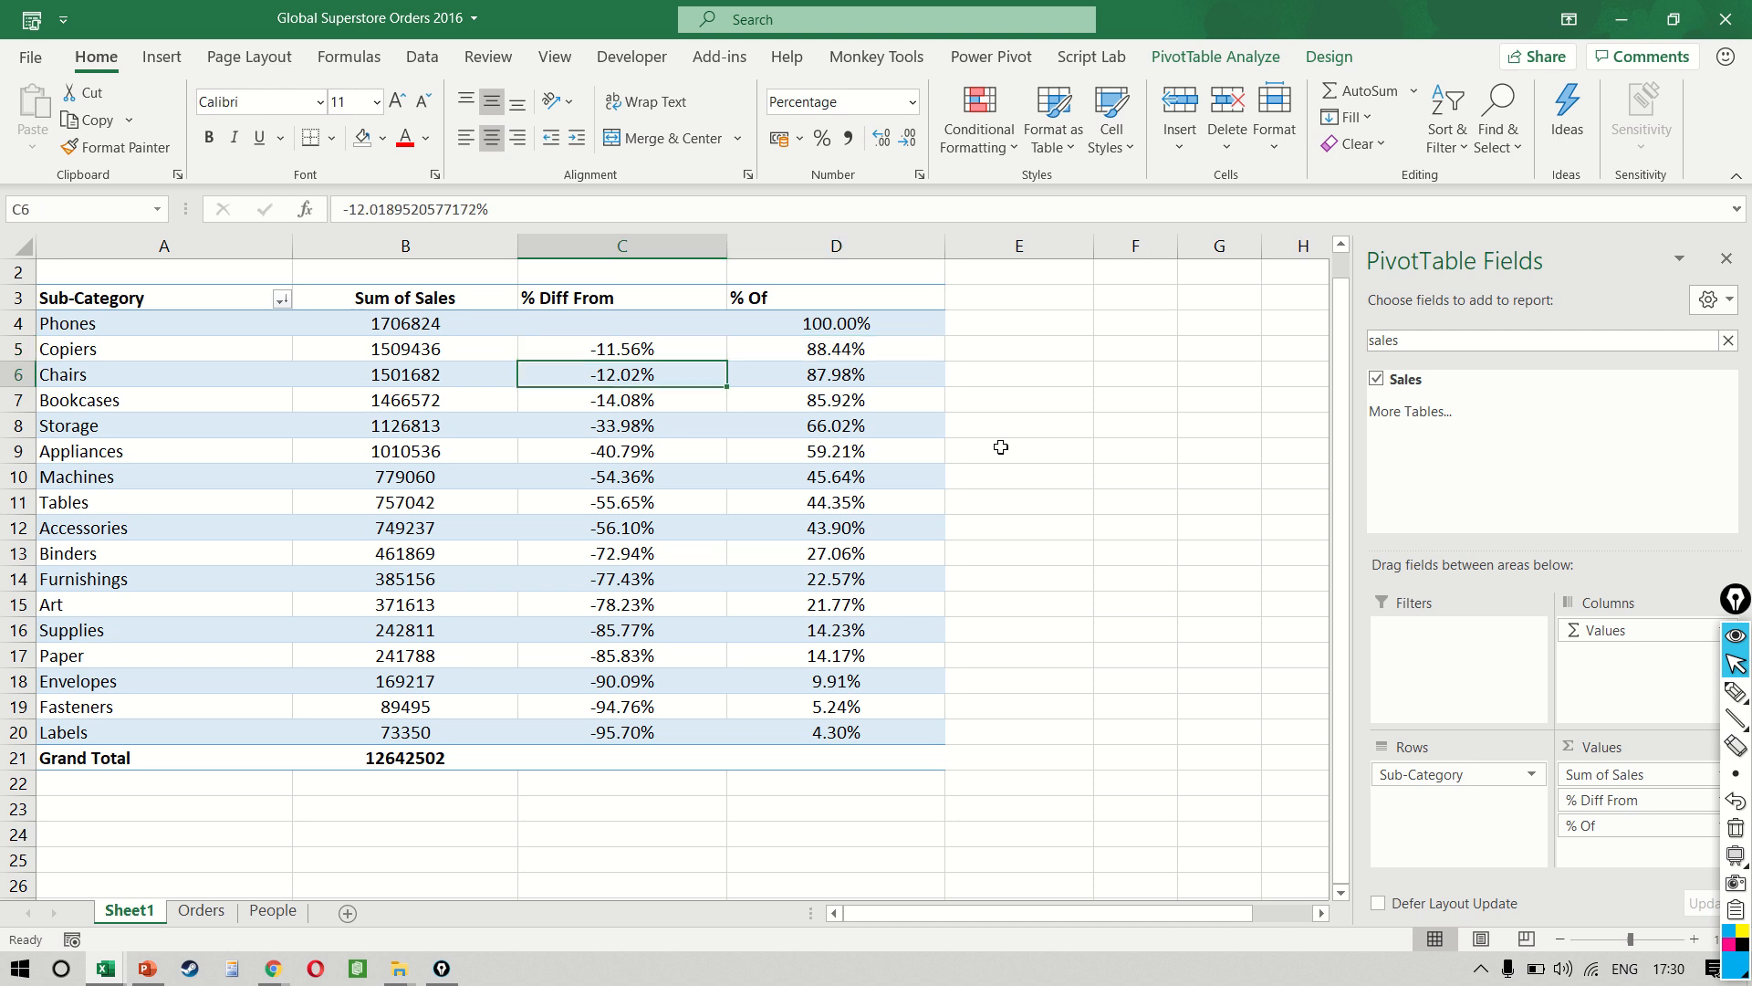
key(shift+Right)
key(Down)
key(shift+Right)
key(Up)
key(Up)
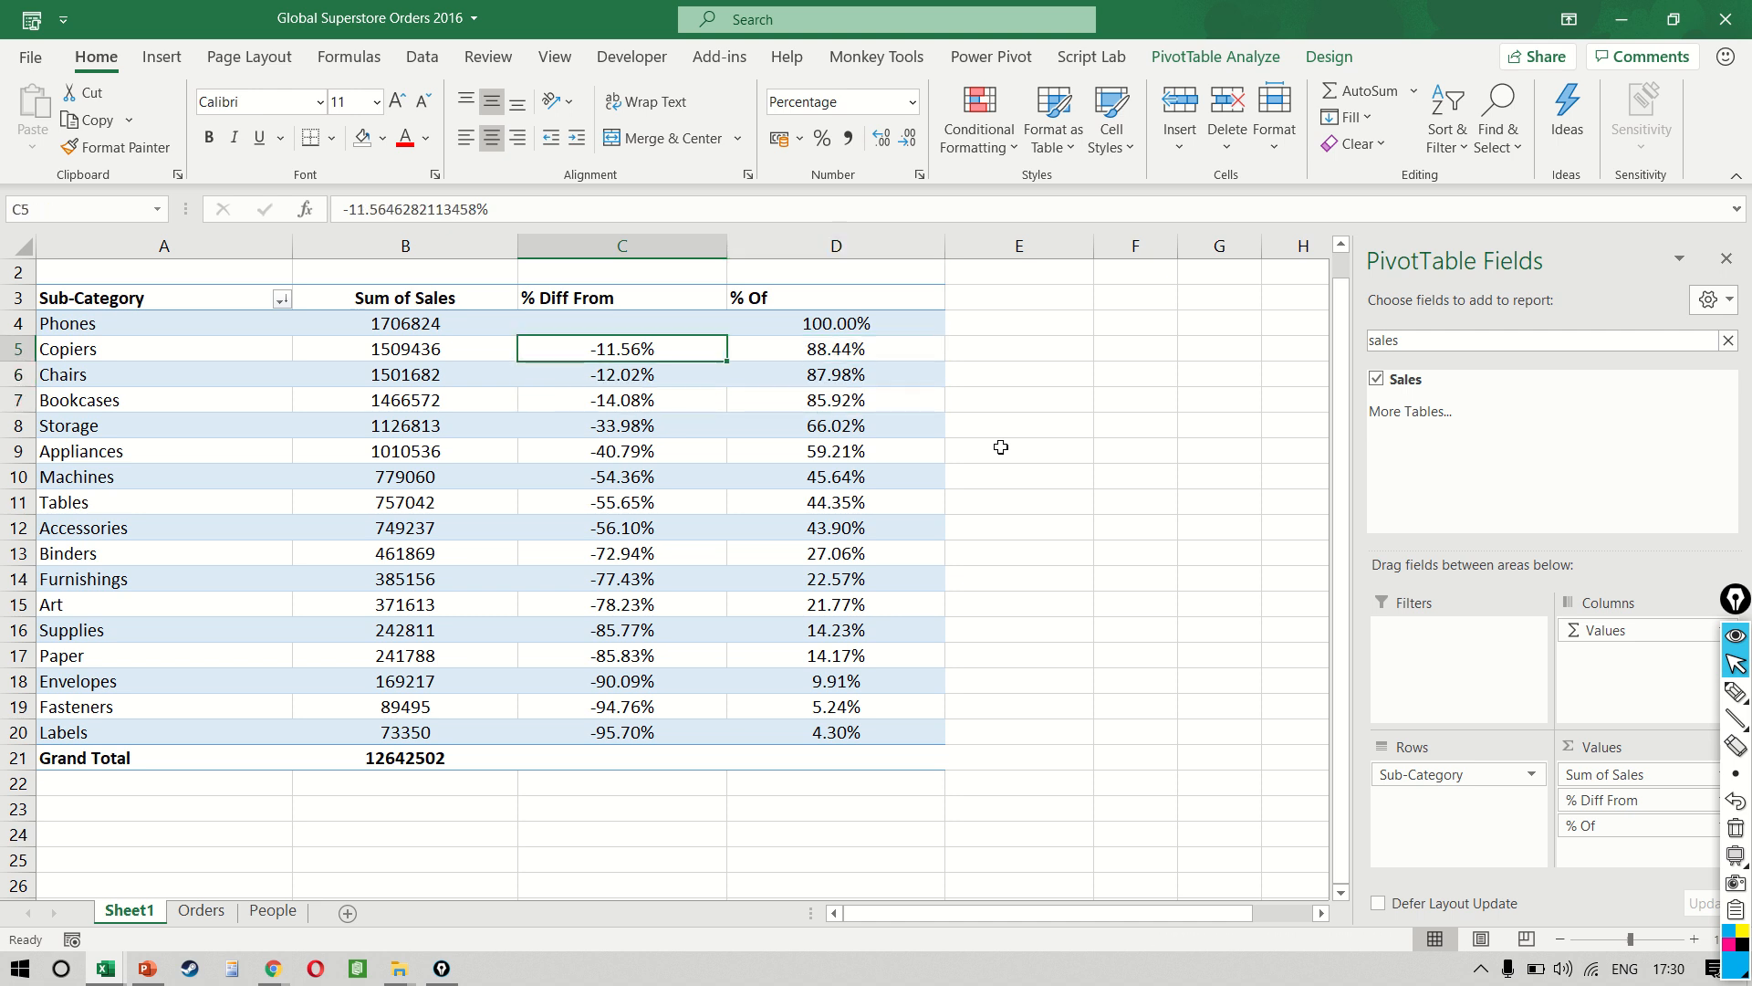
key(Right)
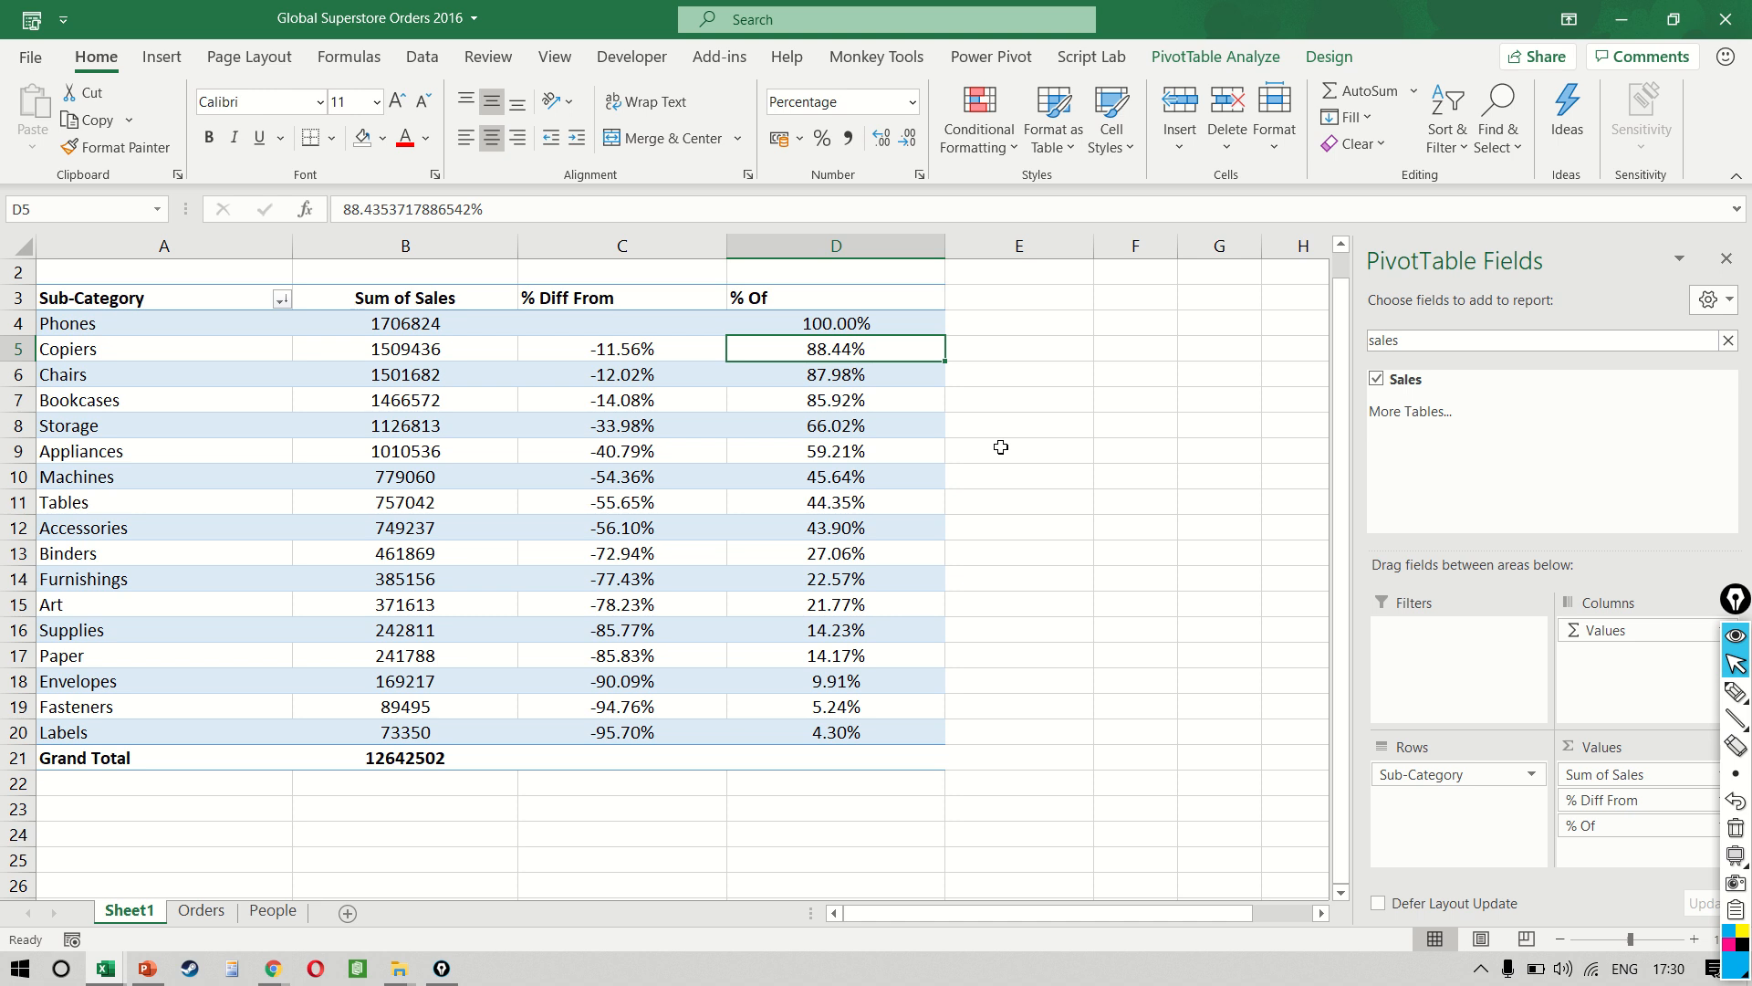
key(Left)
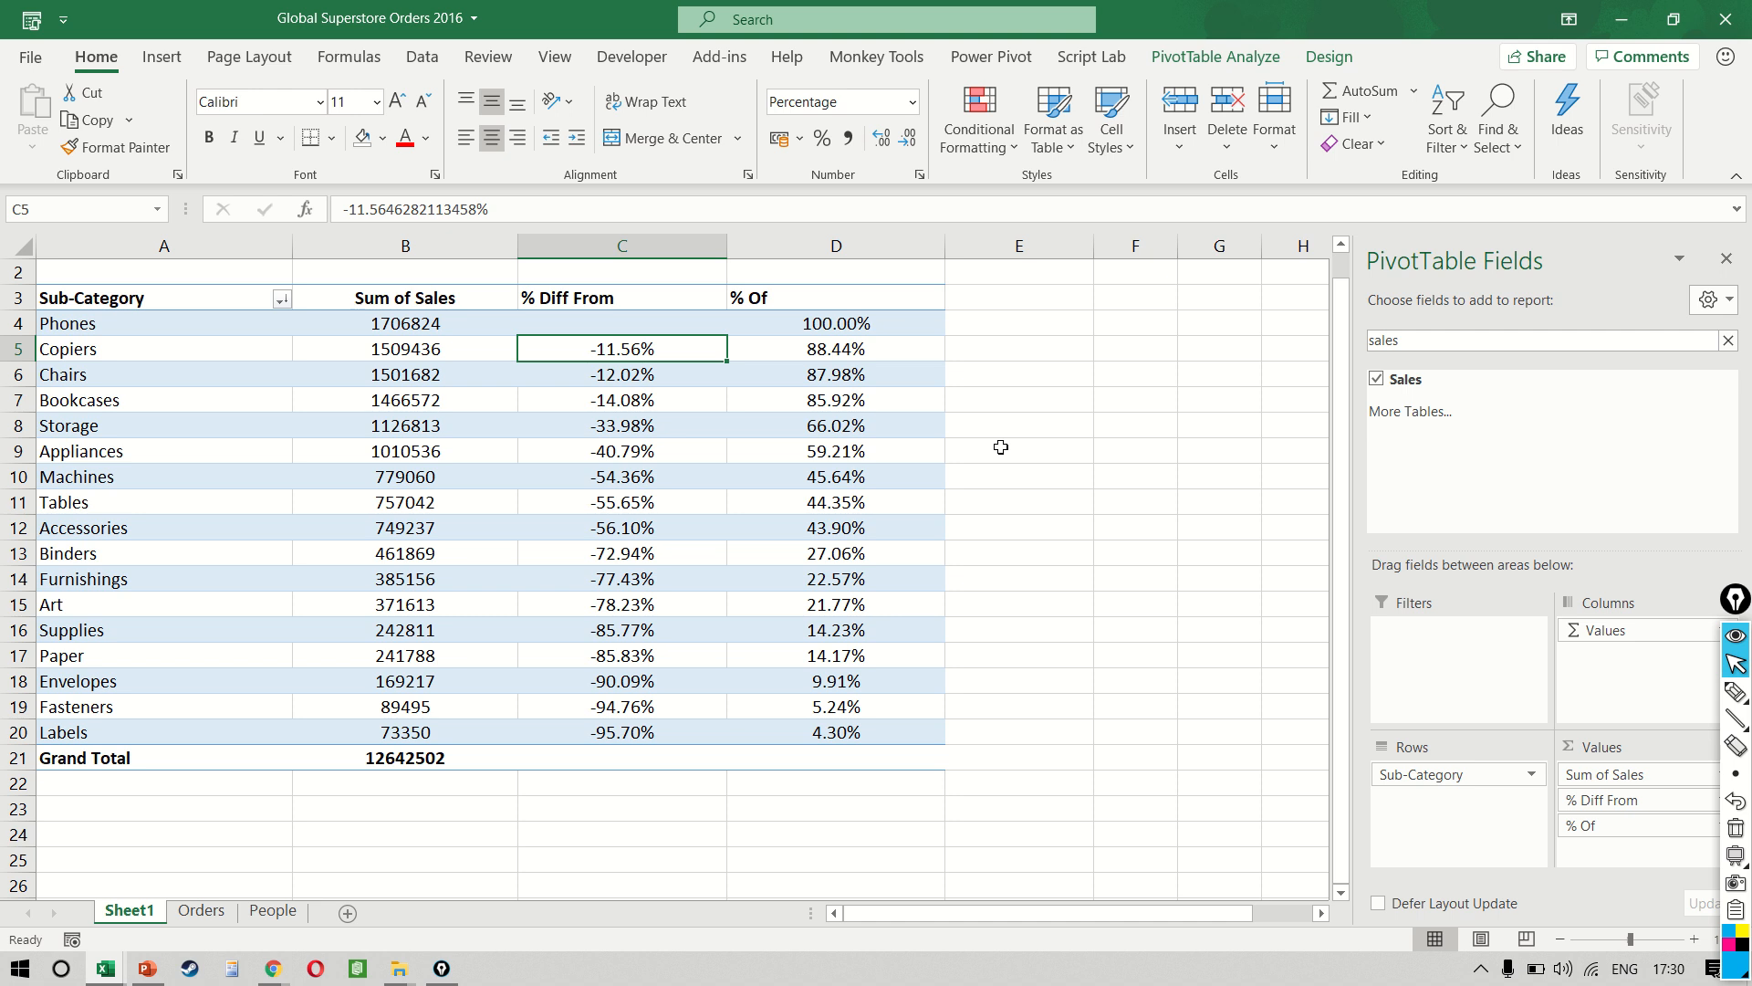
key(ctrl+space)
key(Right)
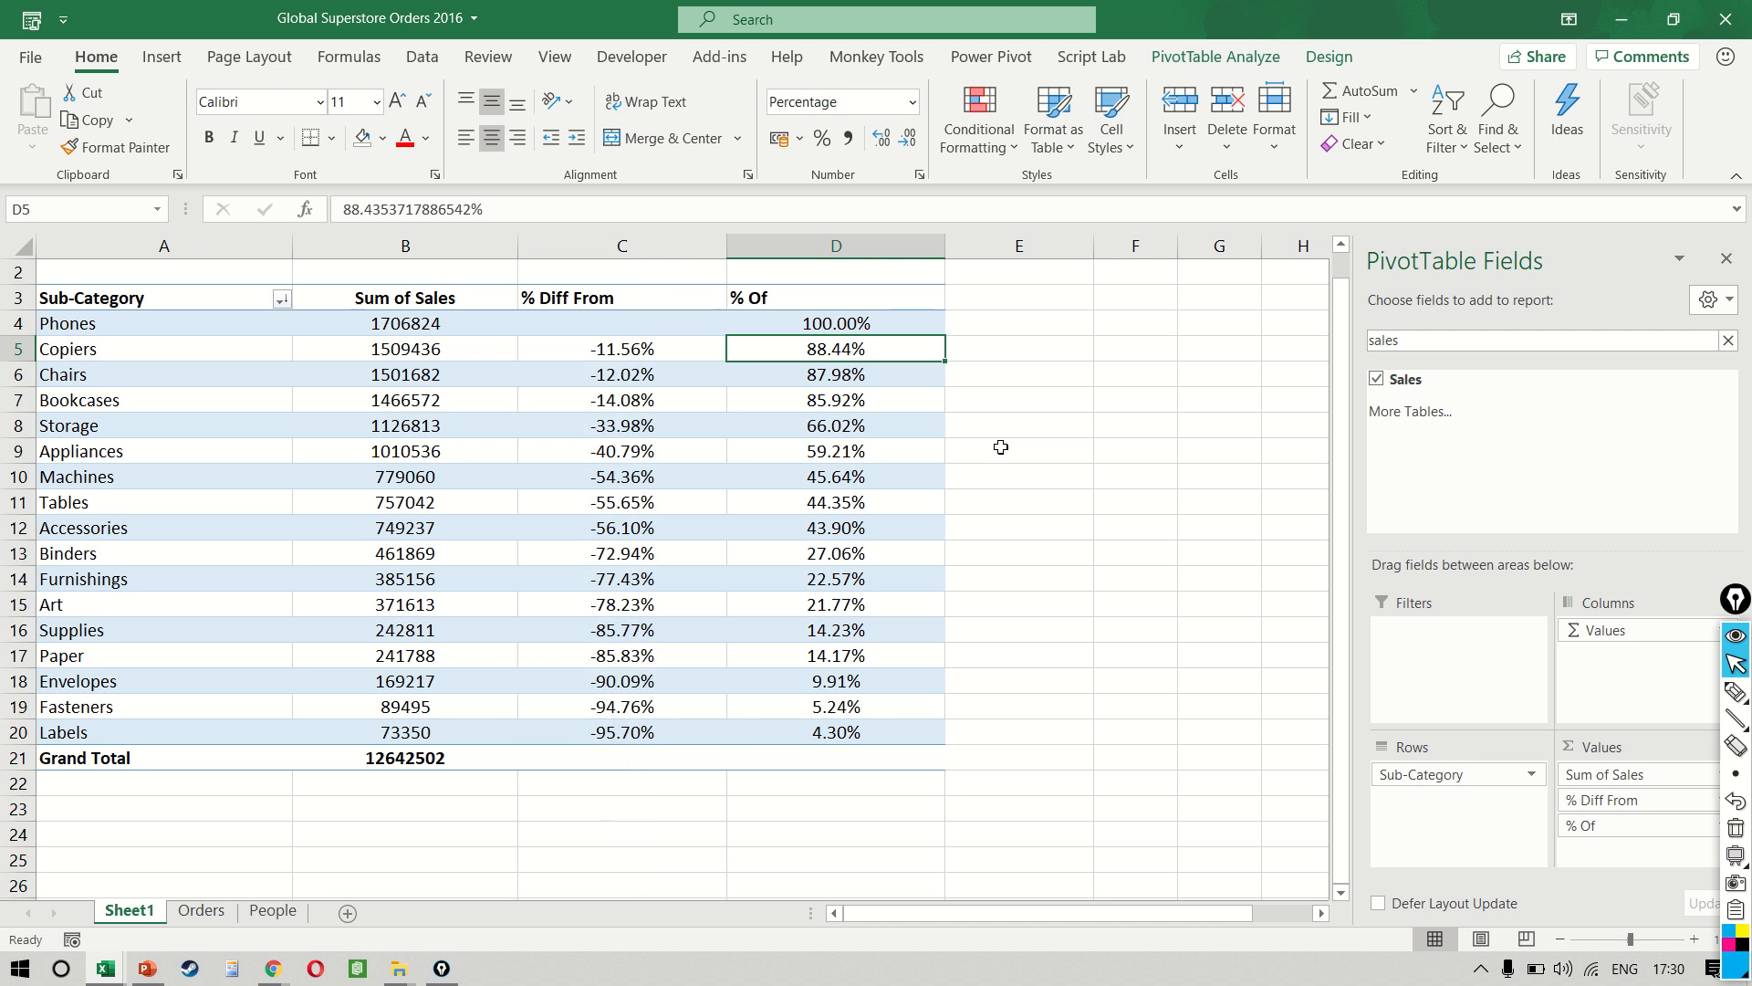
key(ctrl+space)
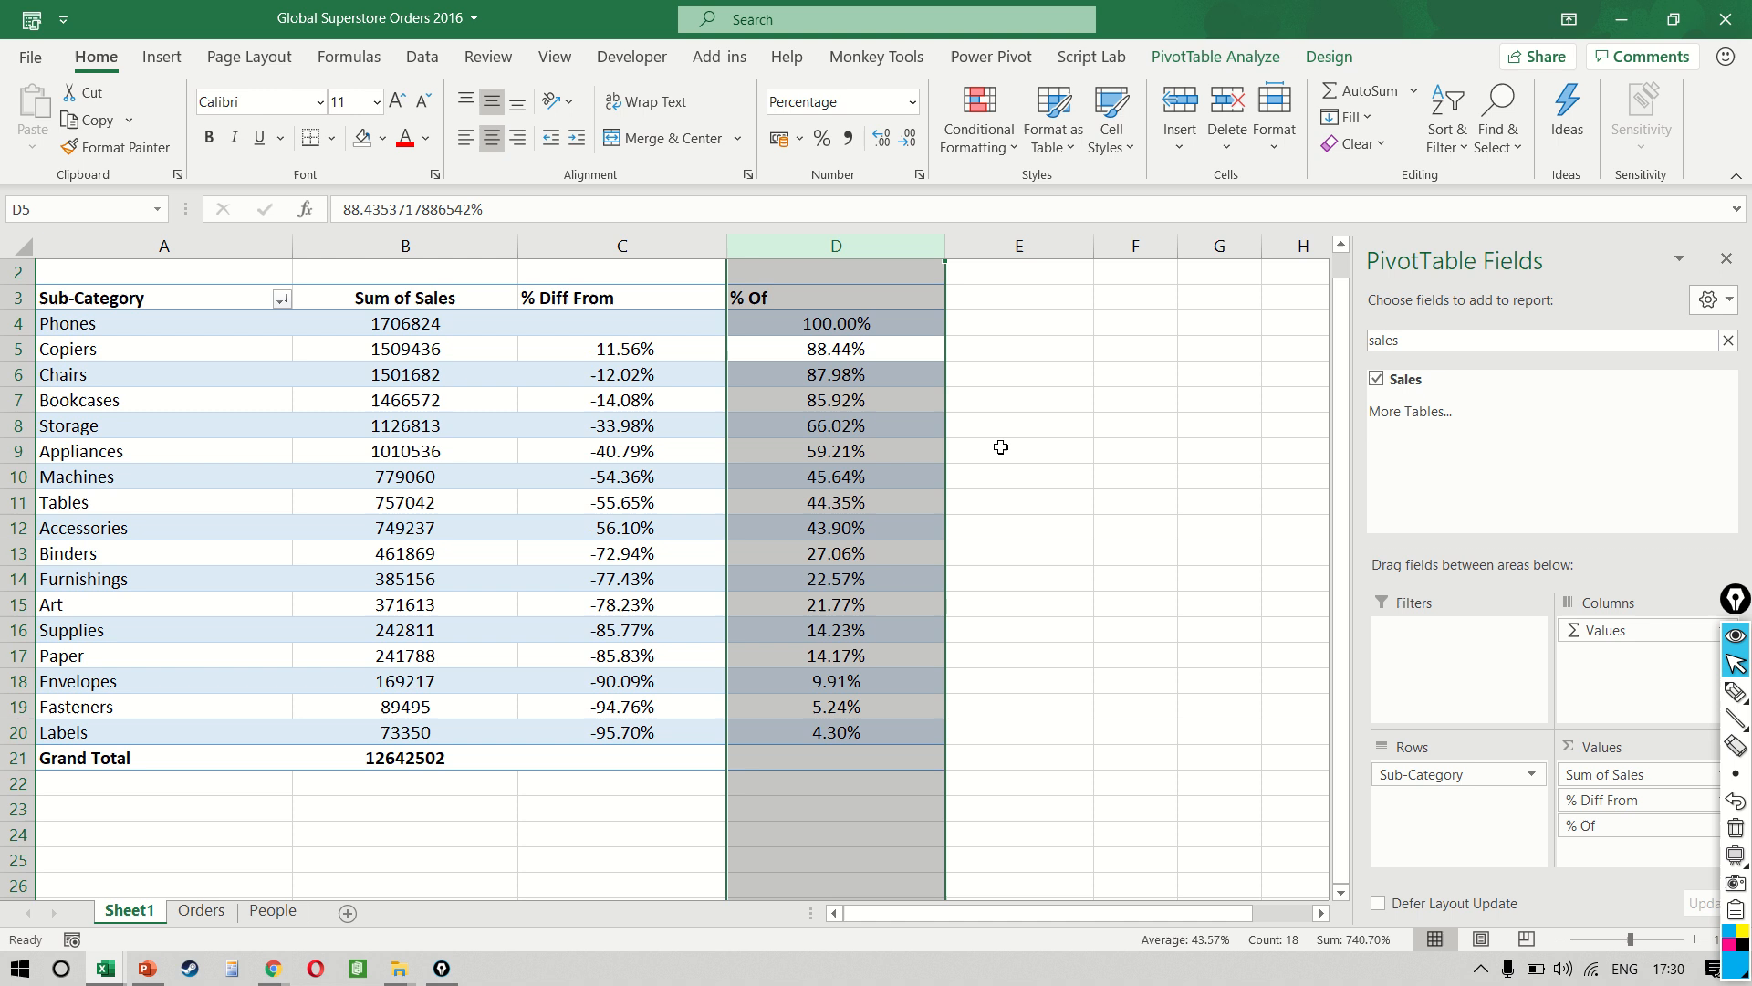
- Reset the % Of column to No Calculation and rename its header as "Diff"
click(919, 450)
right_click(919, 450)
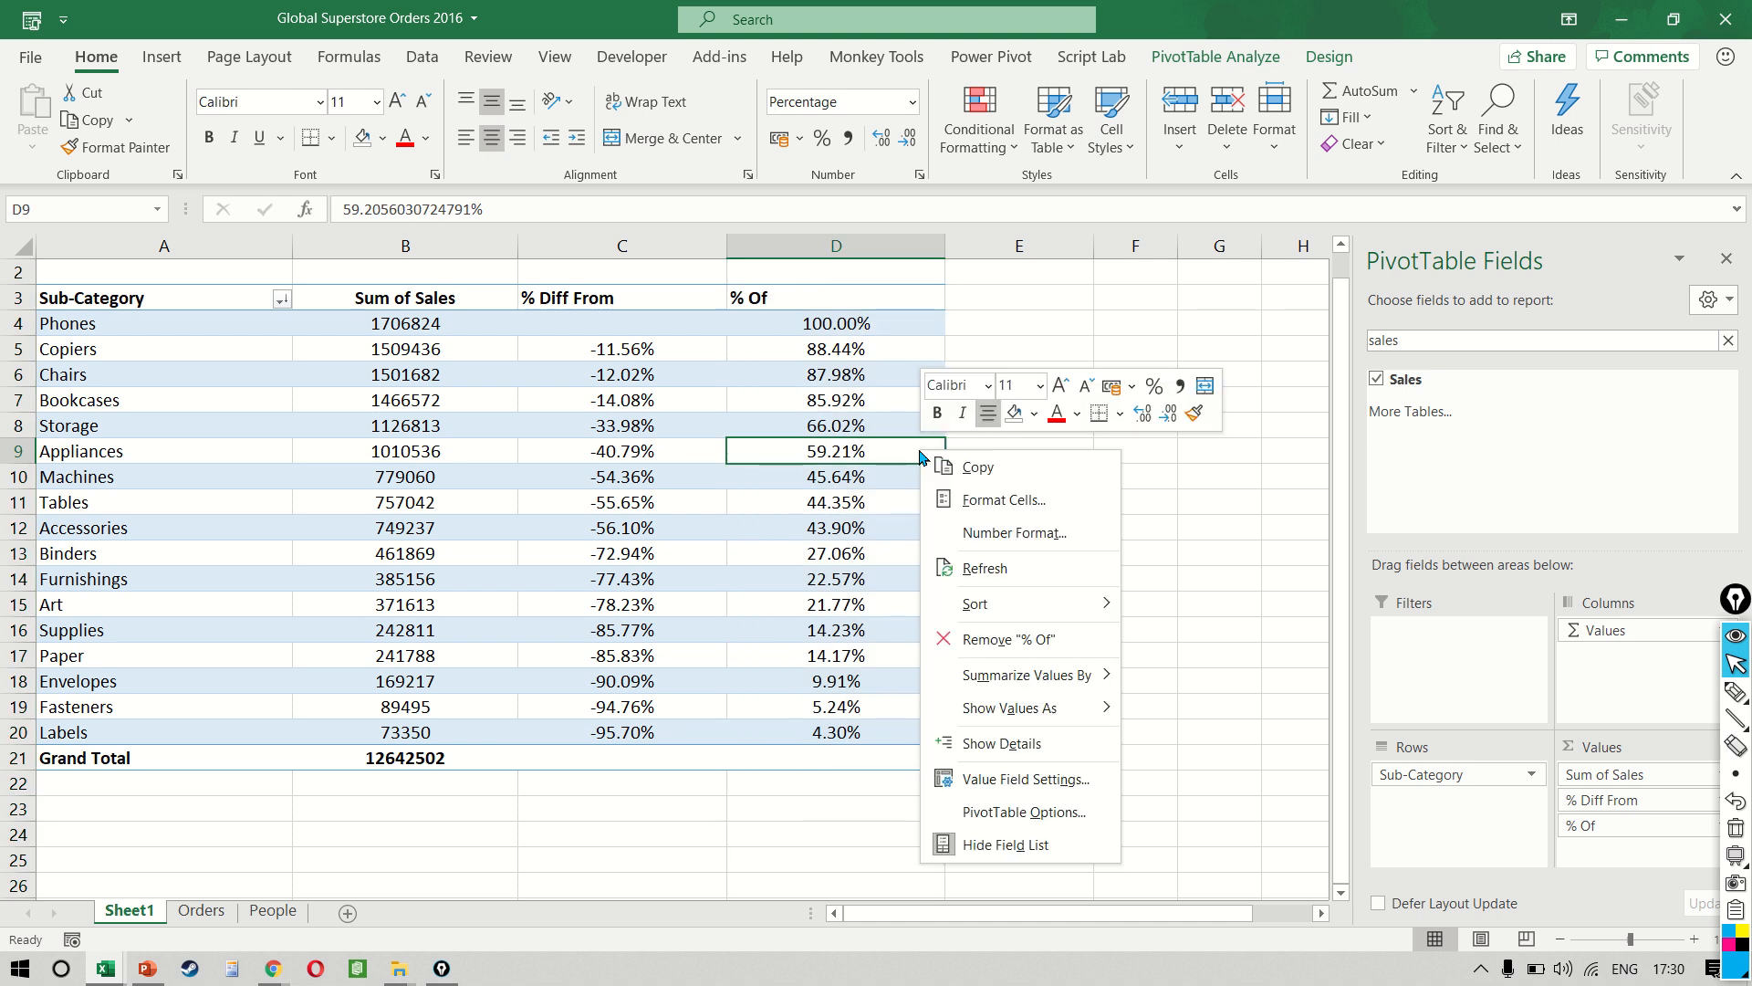
mouse_move(1095, 708)
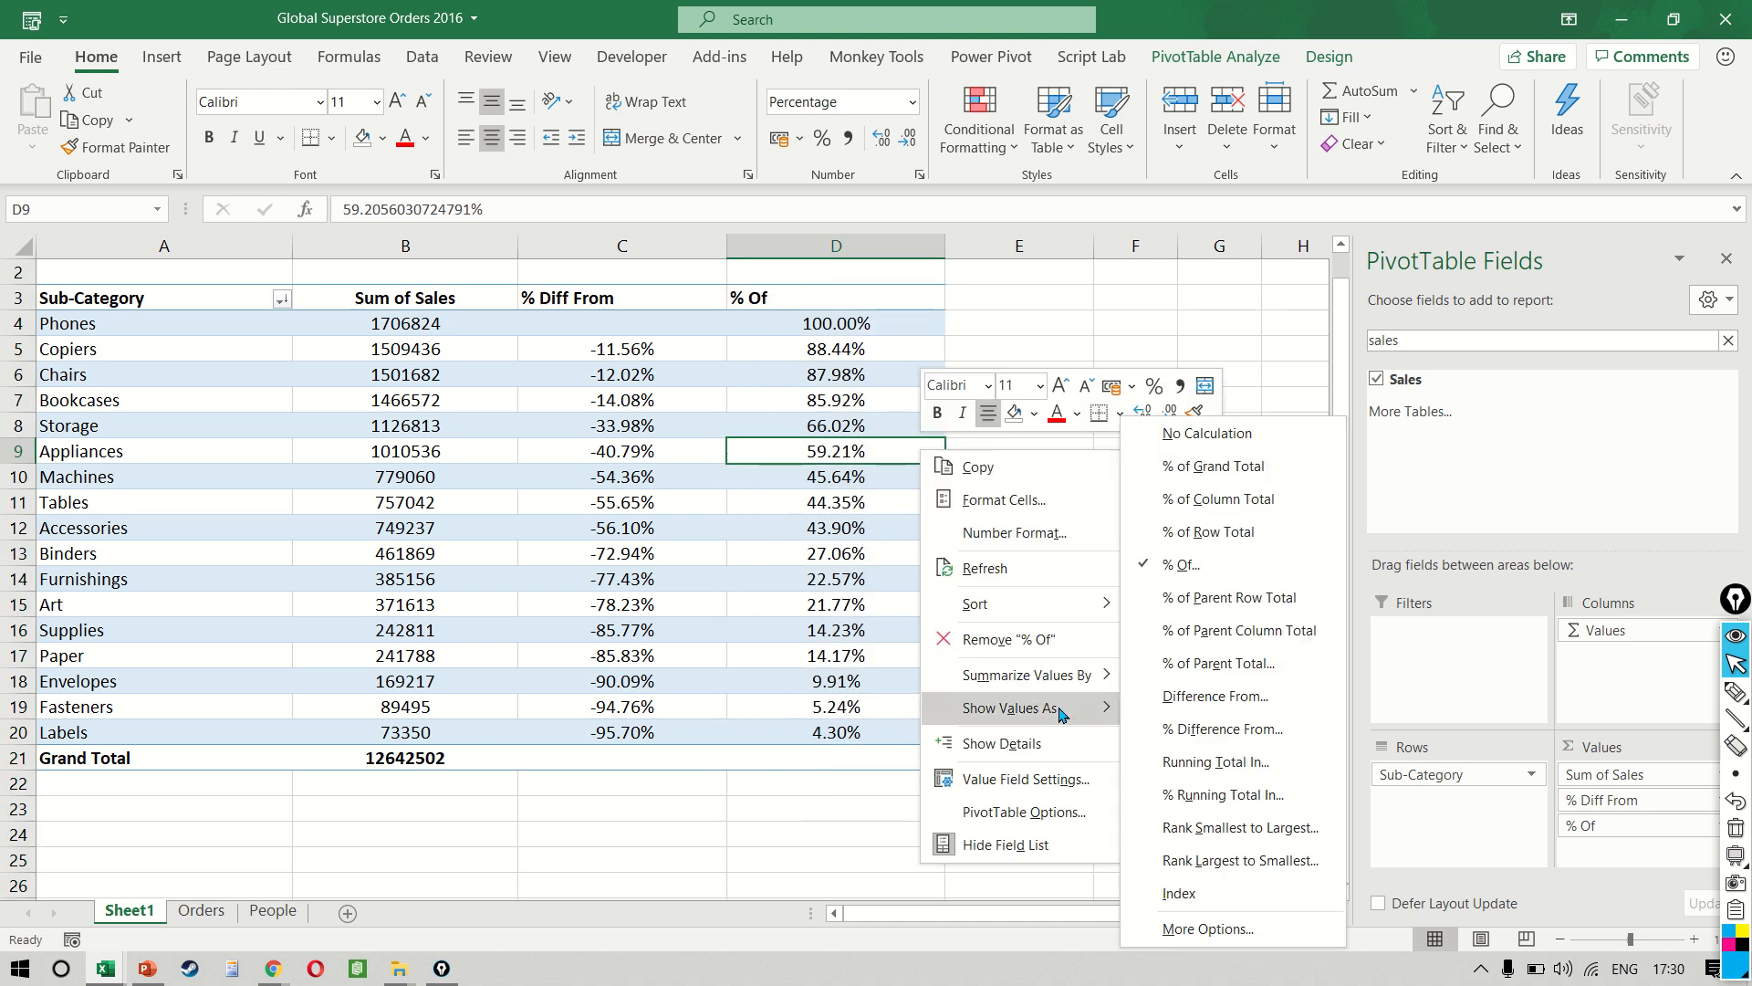
click(1209, 433)
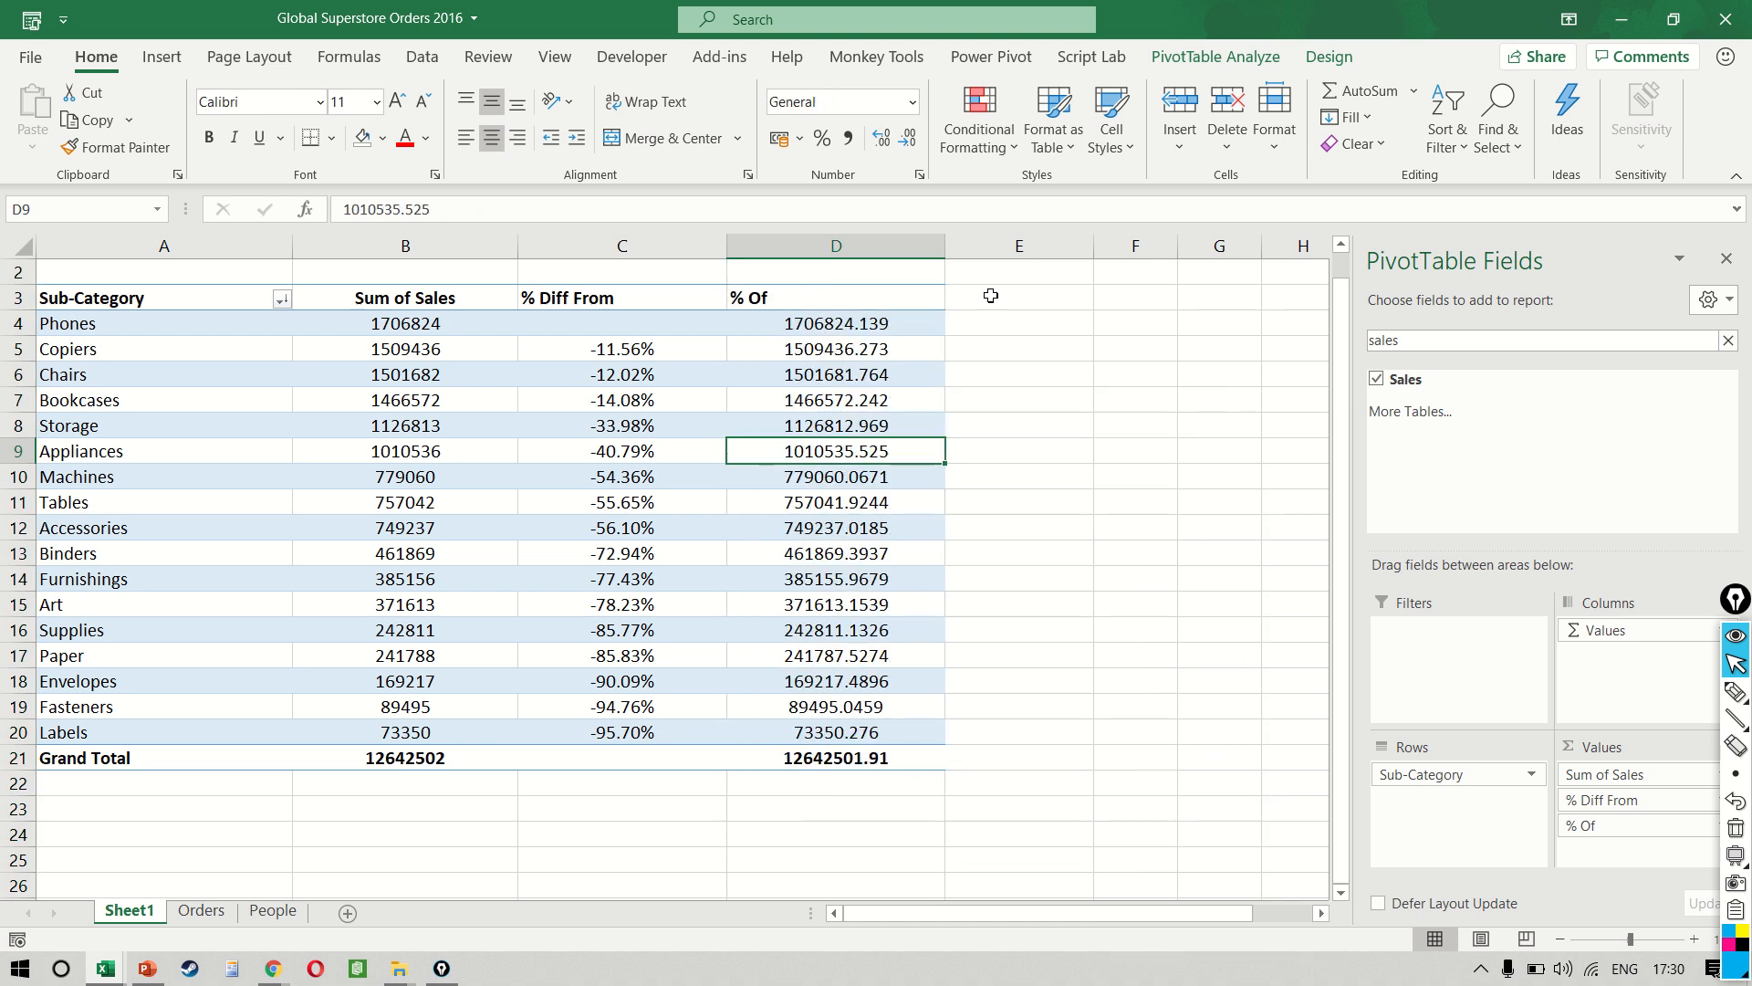
click(860, 296)
text(Diff)
key(Return)
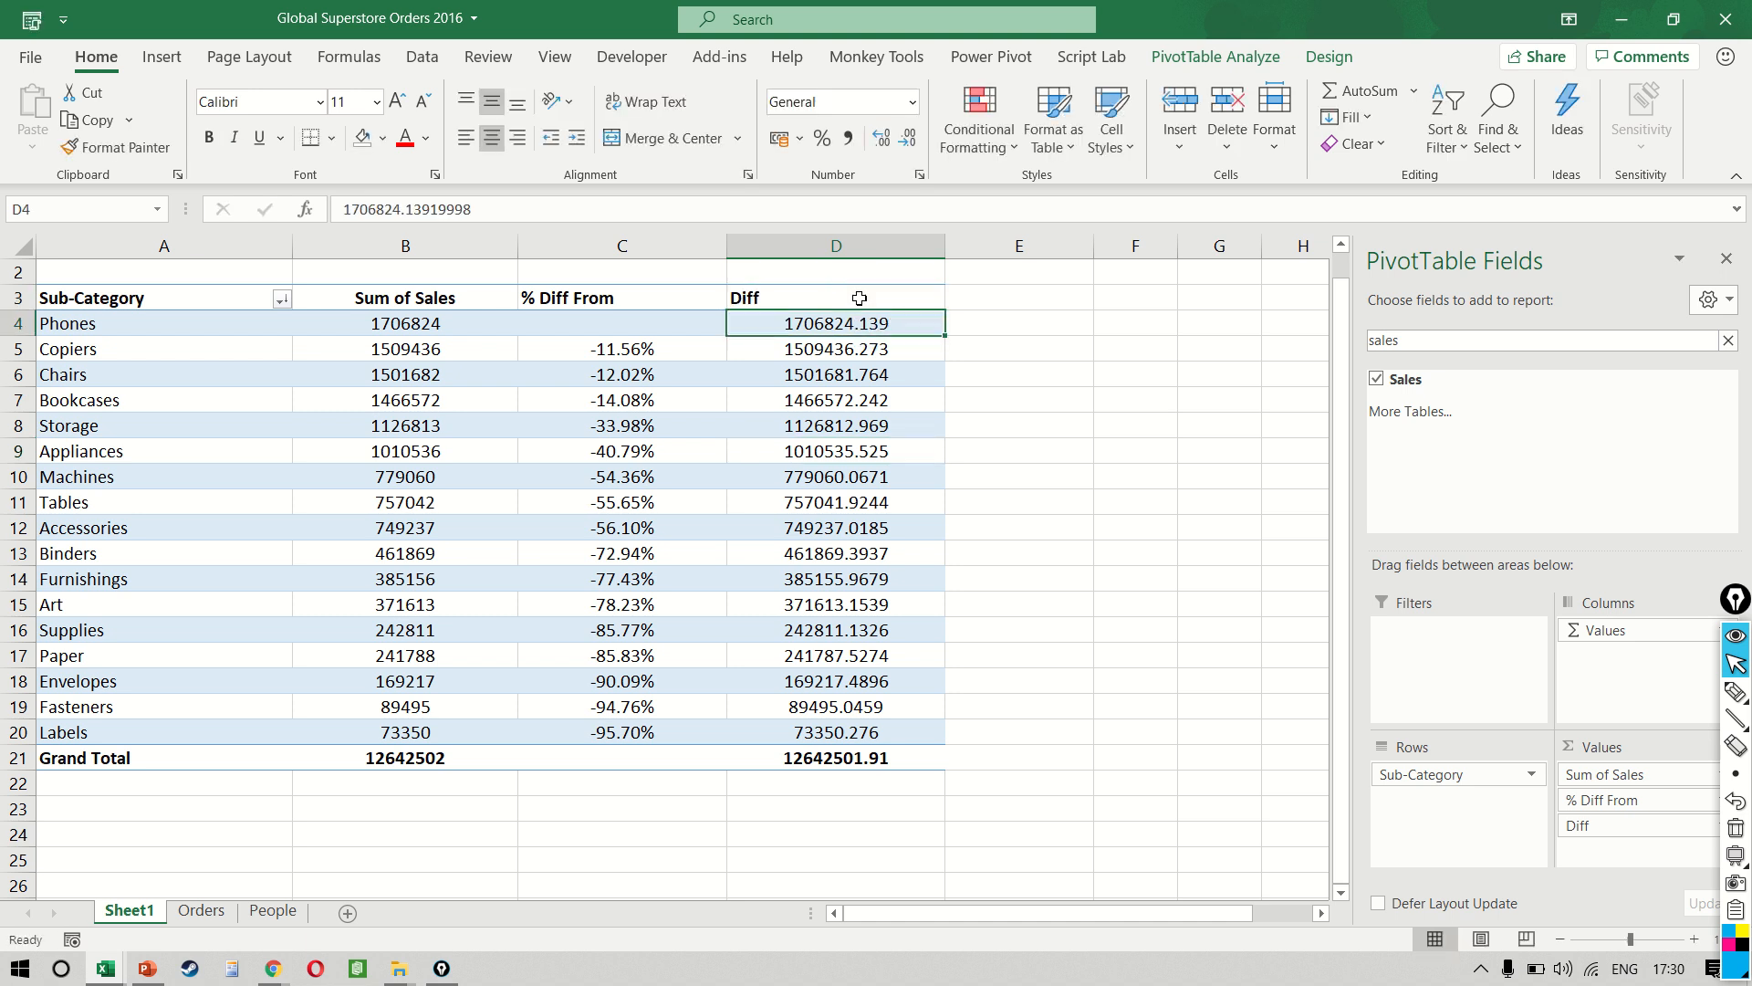
- Display all Diff values, from Phones through the grand total, without decimal places
key(ctrl+shift+Down)
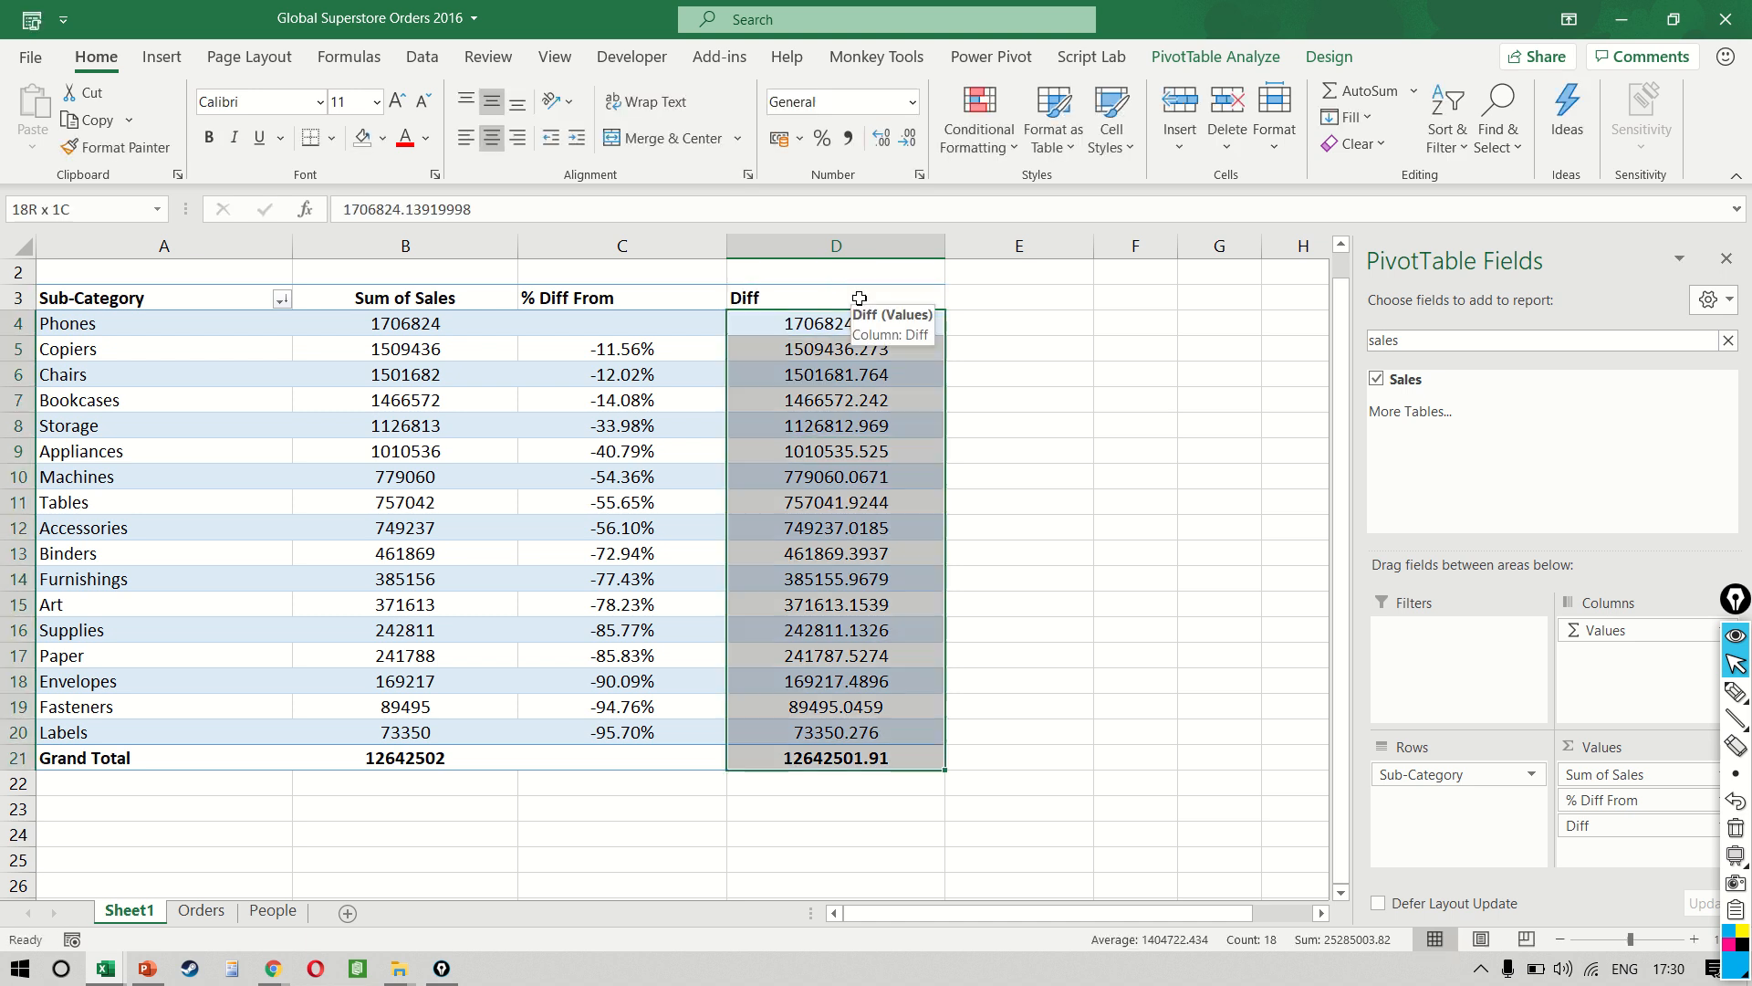
click(907, 138)
click(908, 138)
click(907, 137)
- Show the Diff values as Difference From, with Sub-Category as base field and Phones as base item
click(837, 356)
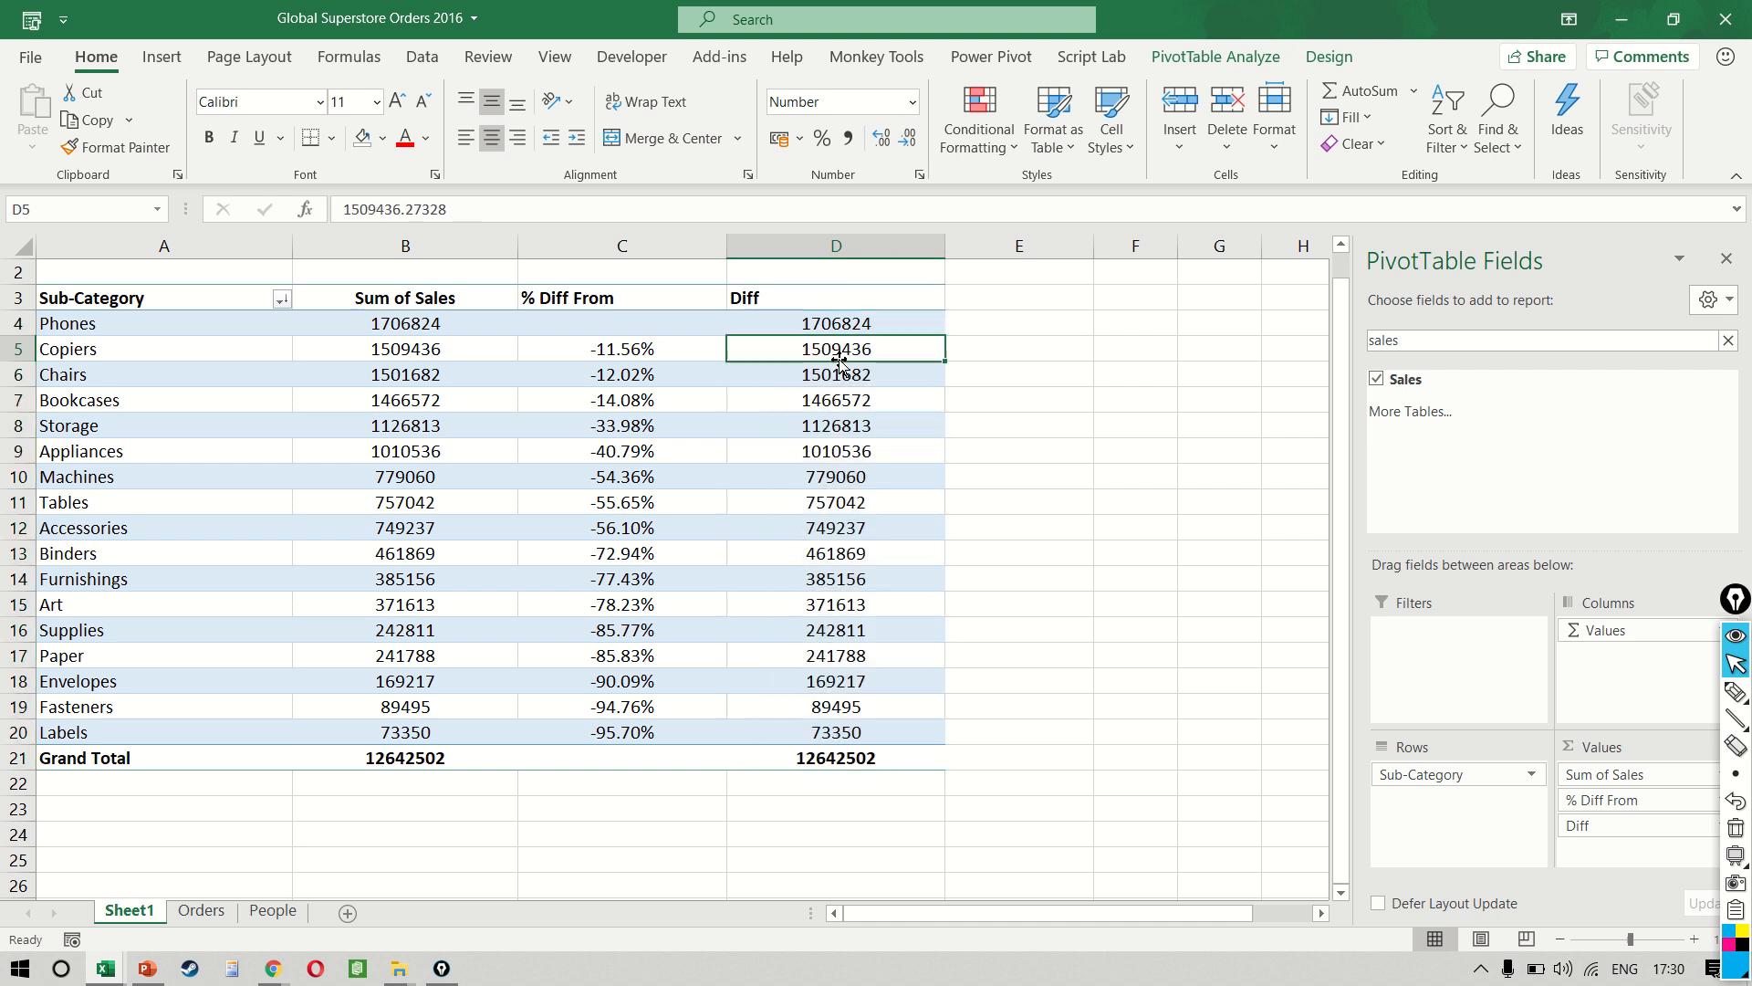
right_click(831, 351)
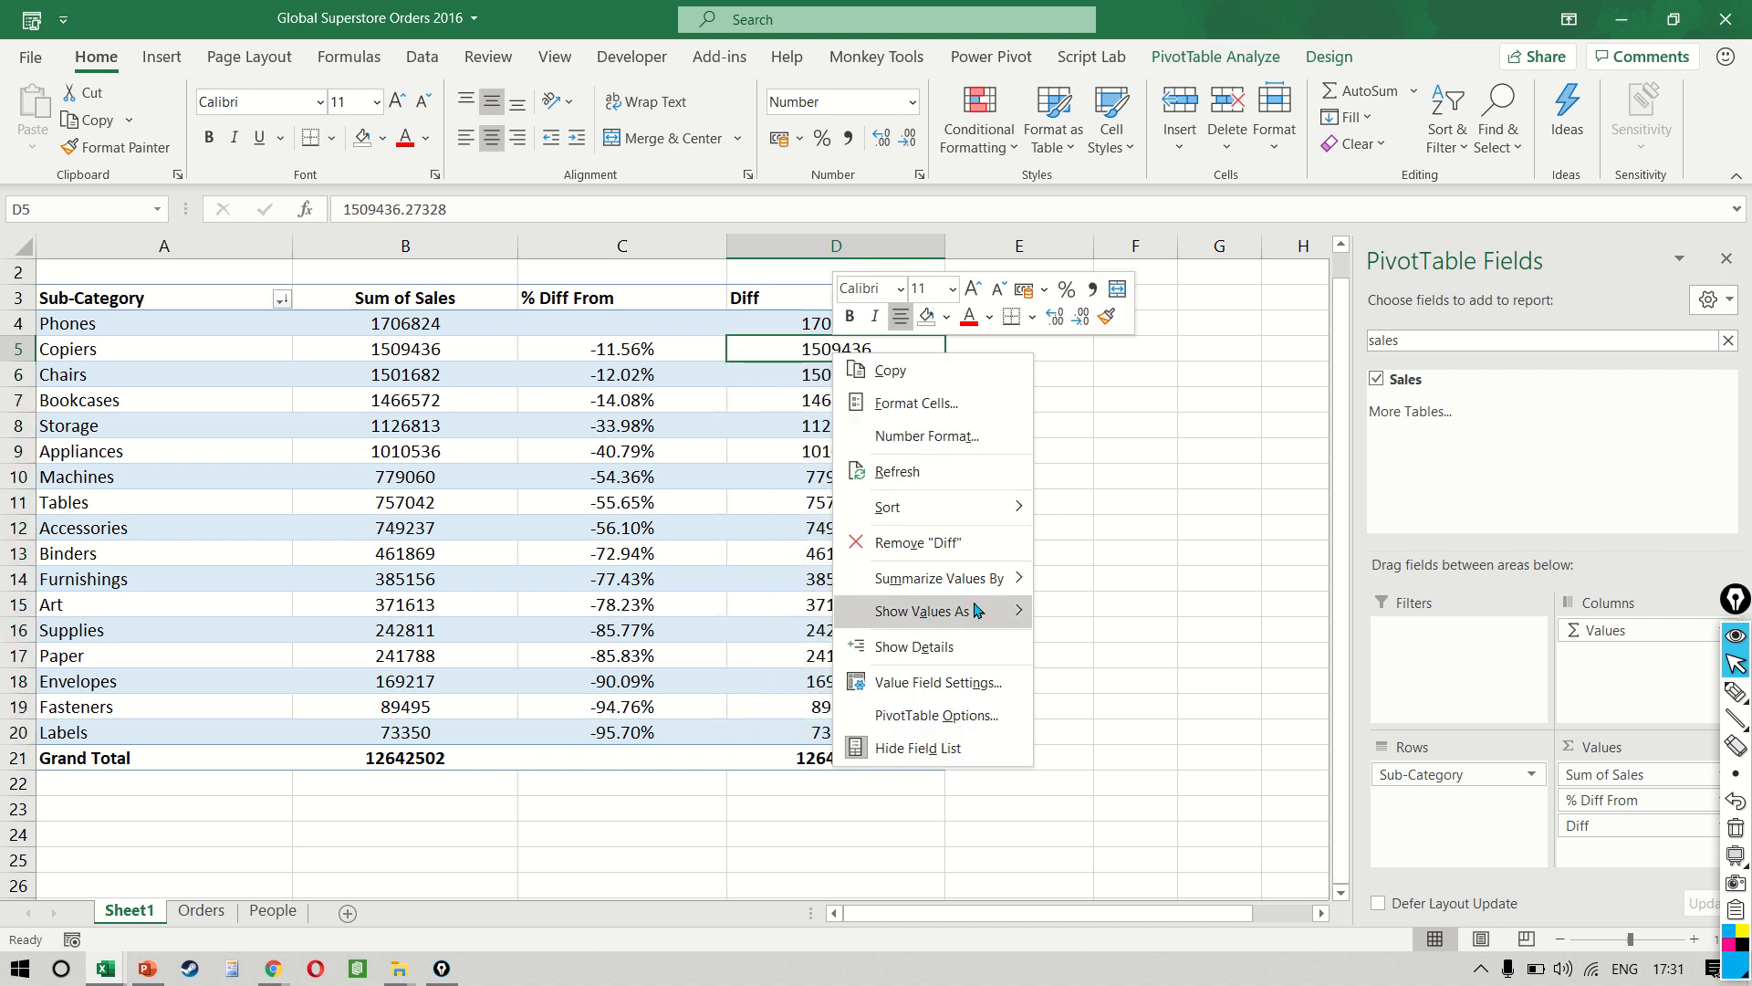
mouse_move(976, 610)
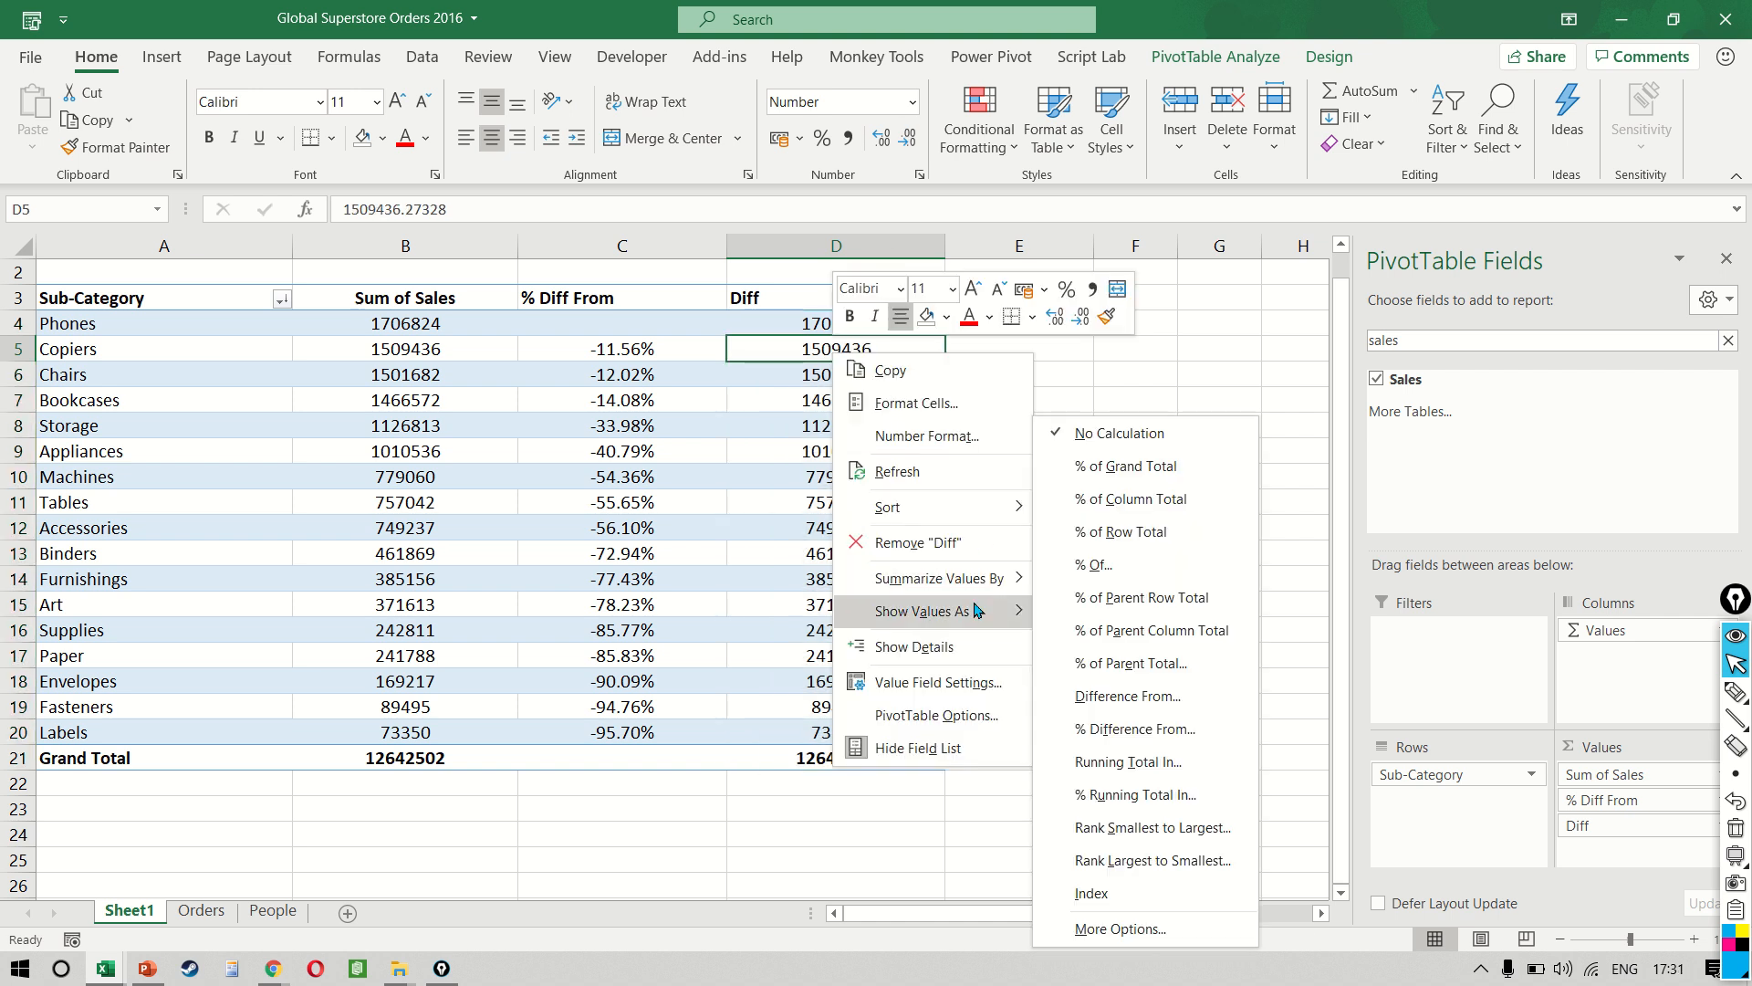
click(1163, 698)
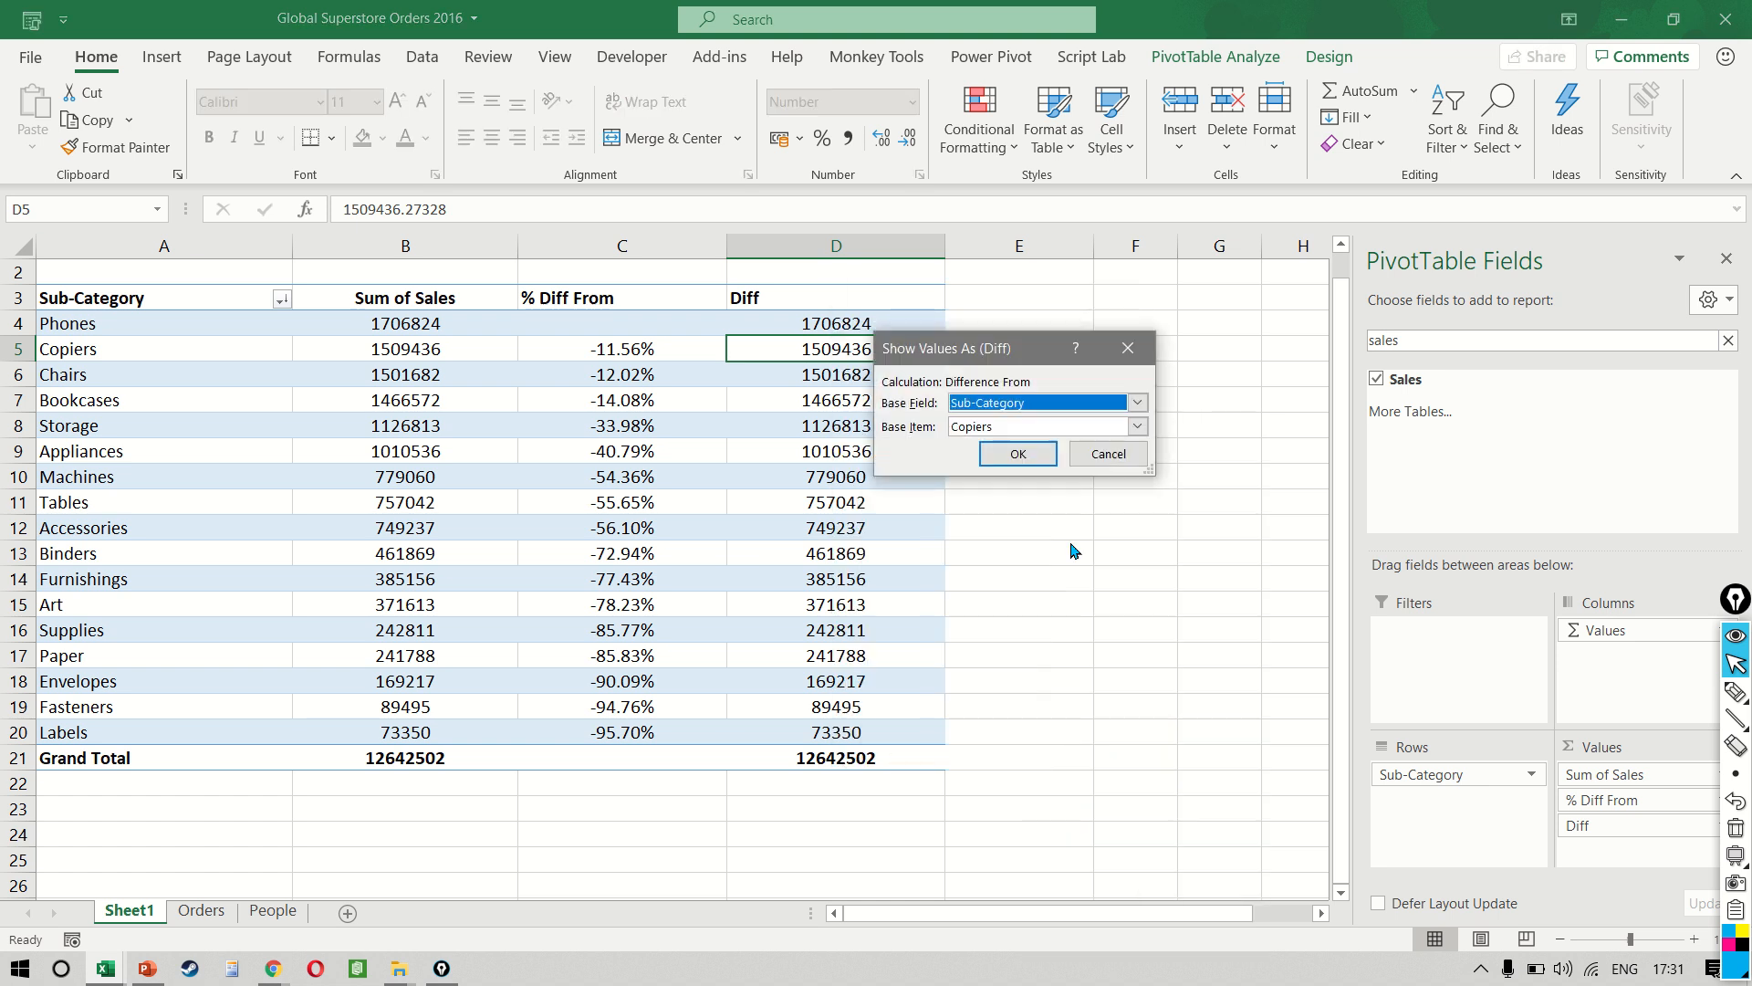
click(1028, 427)
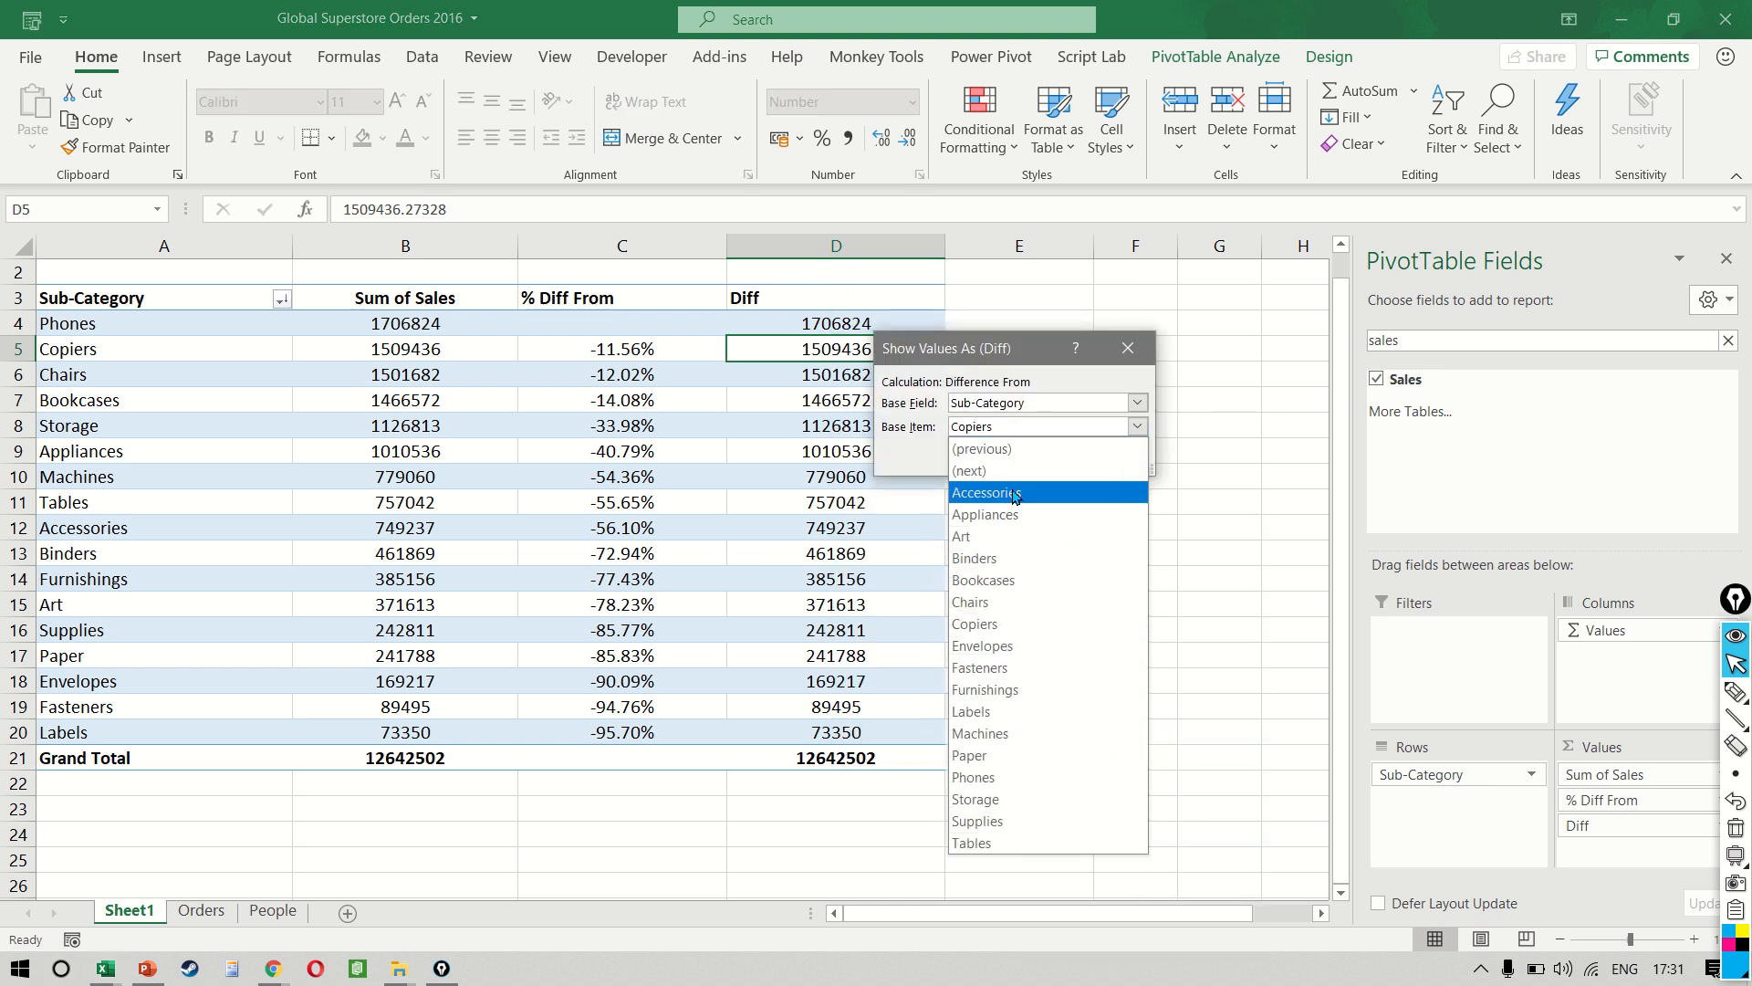
click(1017, 777)
click(1019, 454)
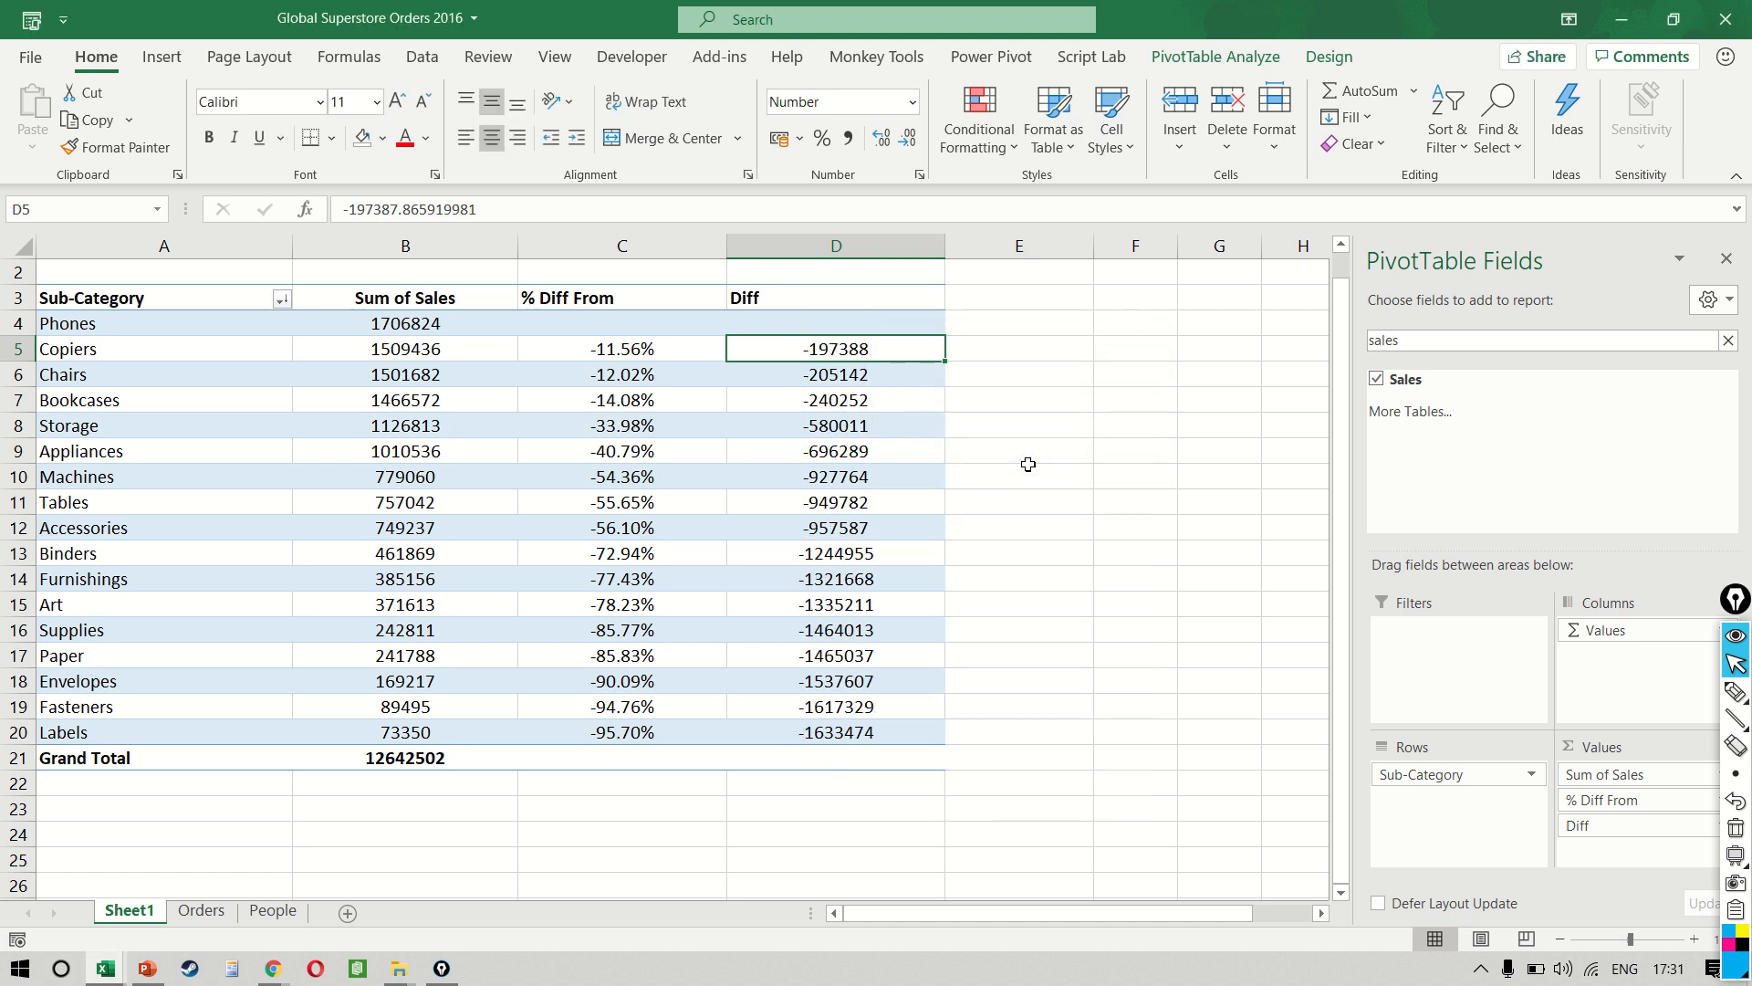
- Compare the % Diff From and Diff values, first for Copiers and then down both columns to Labels
key(Left)
key(shift+Right)
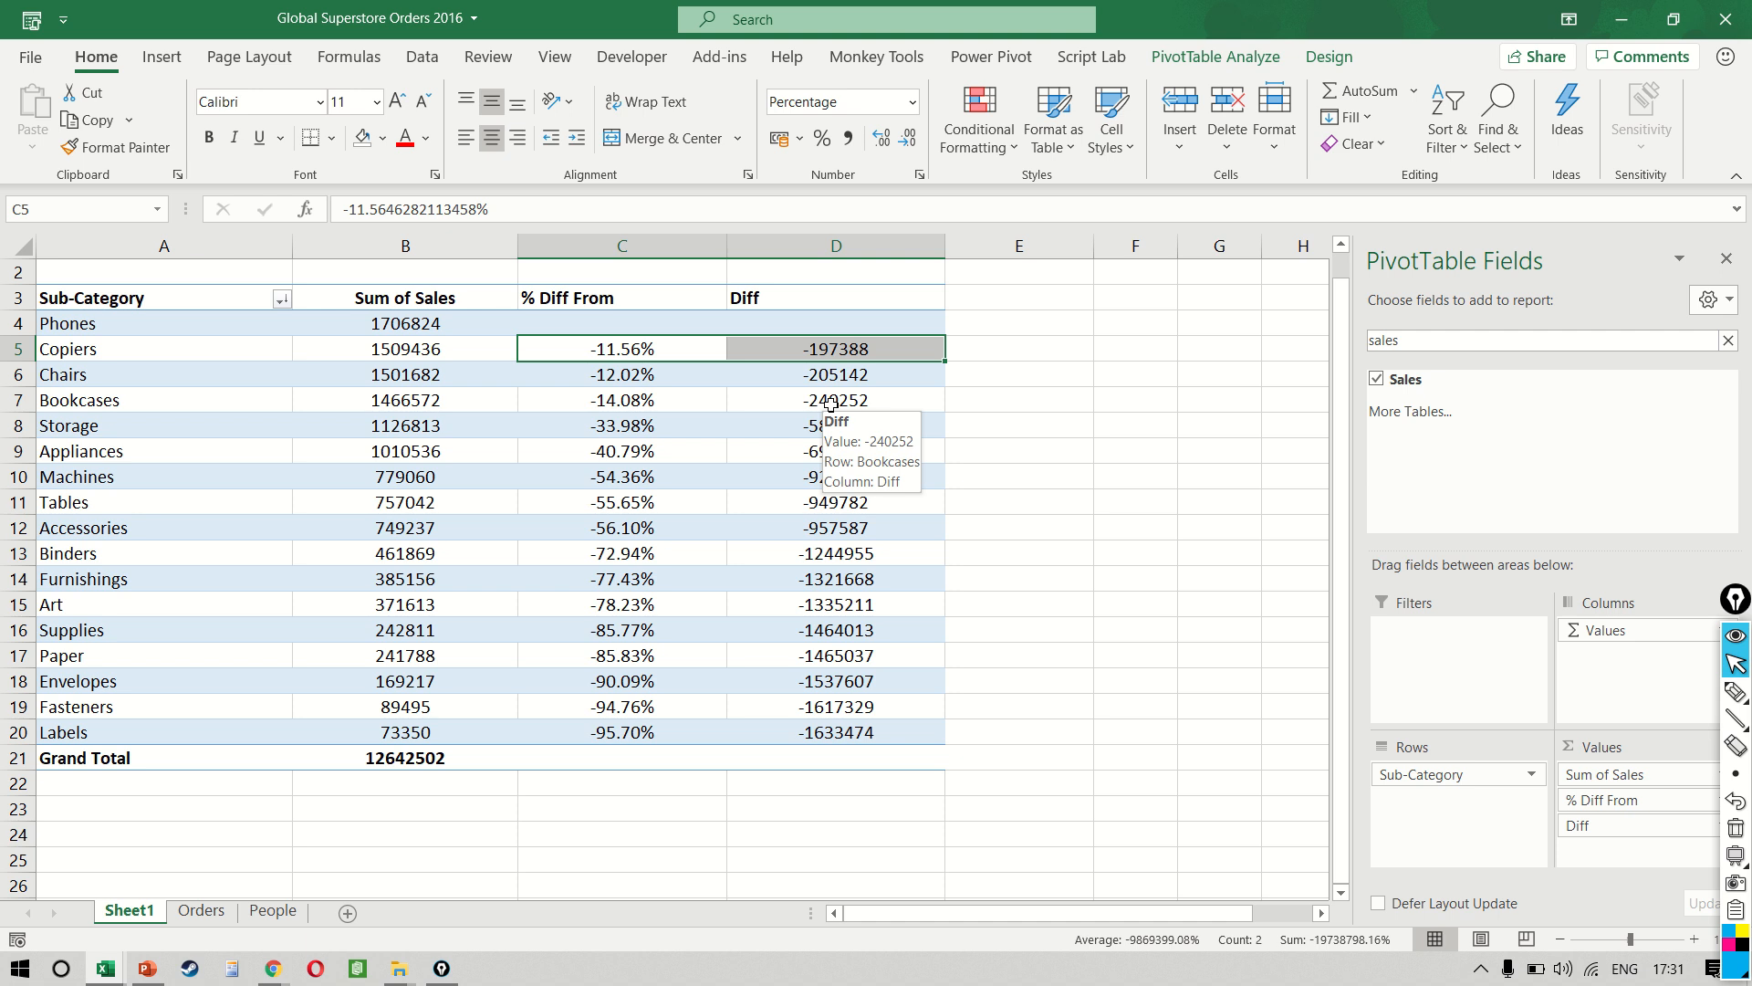
key(Right)
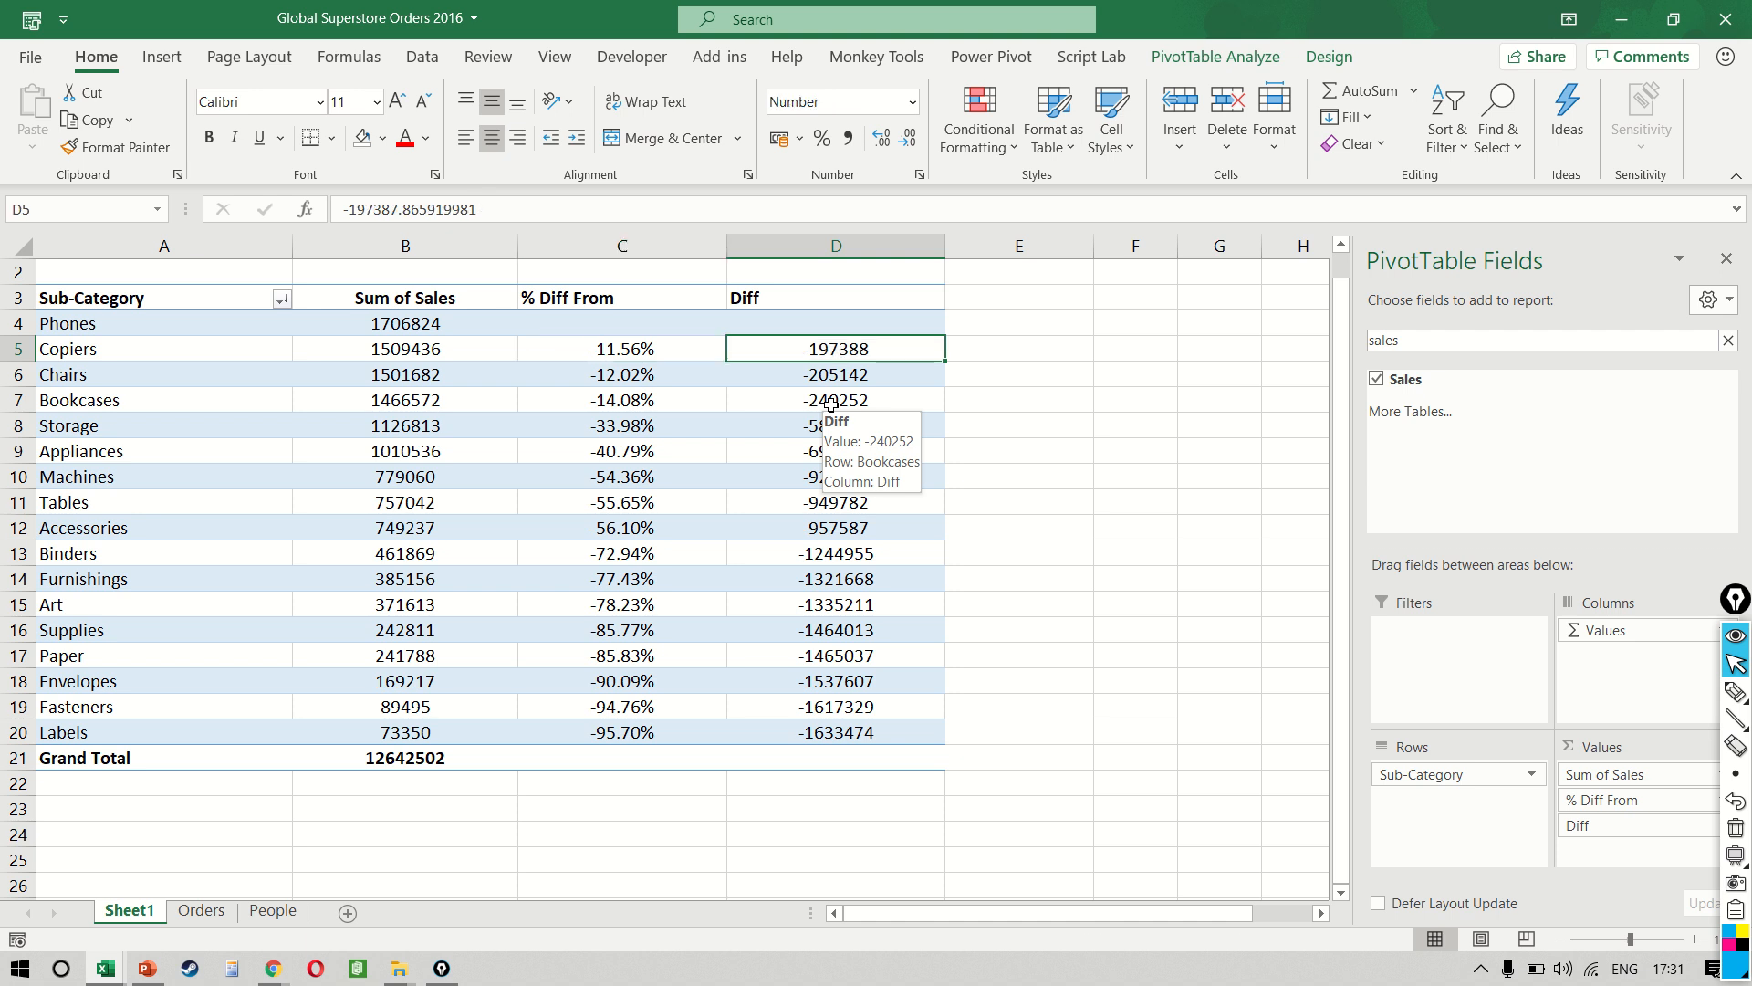
key(ctrl+Down)
key(ctrl+shift+Up)
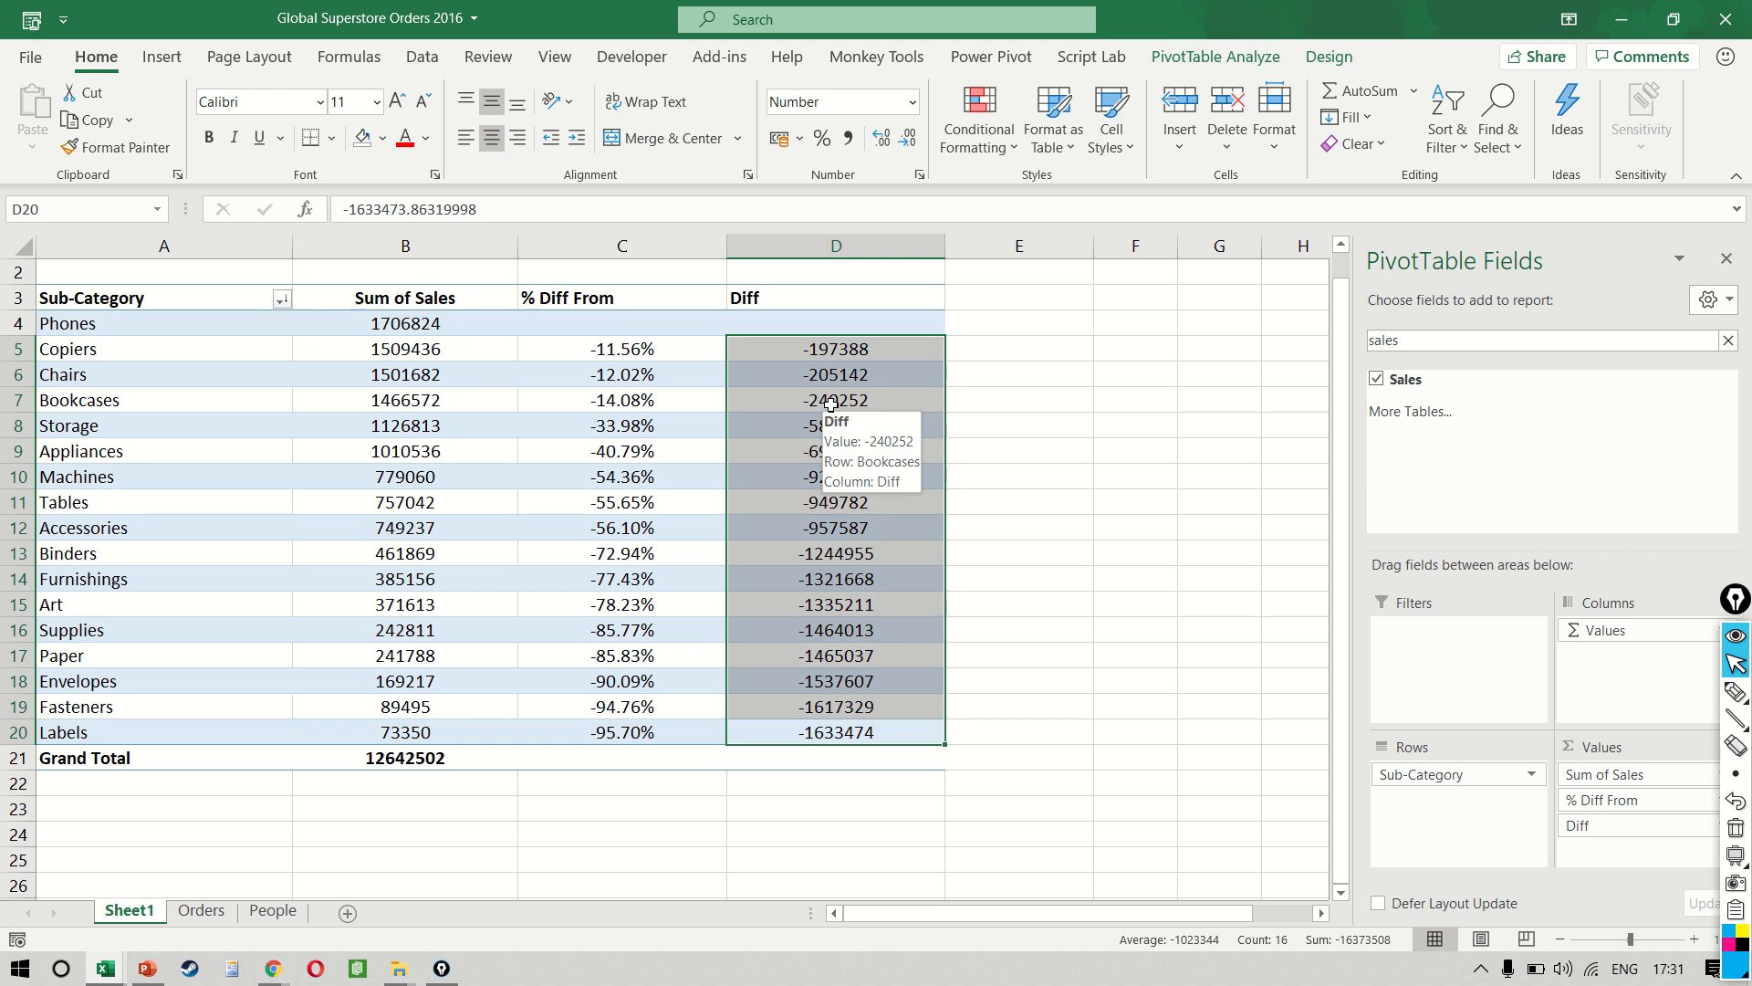
key(Left)
key(ctrl+shift+Up)
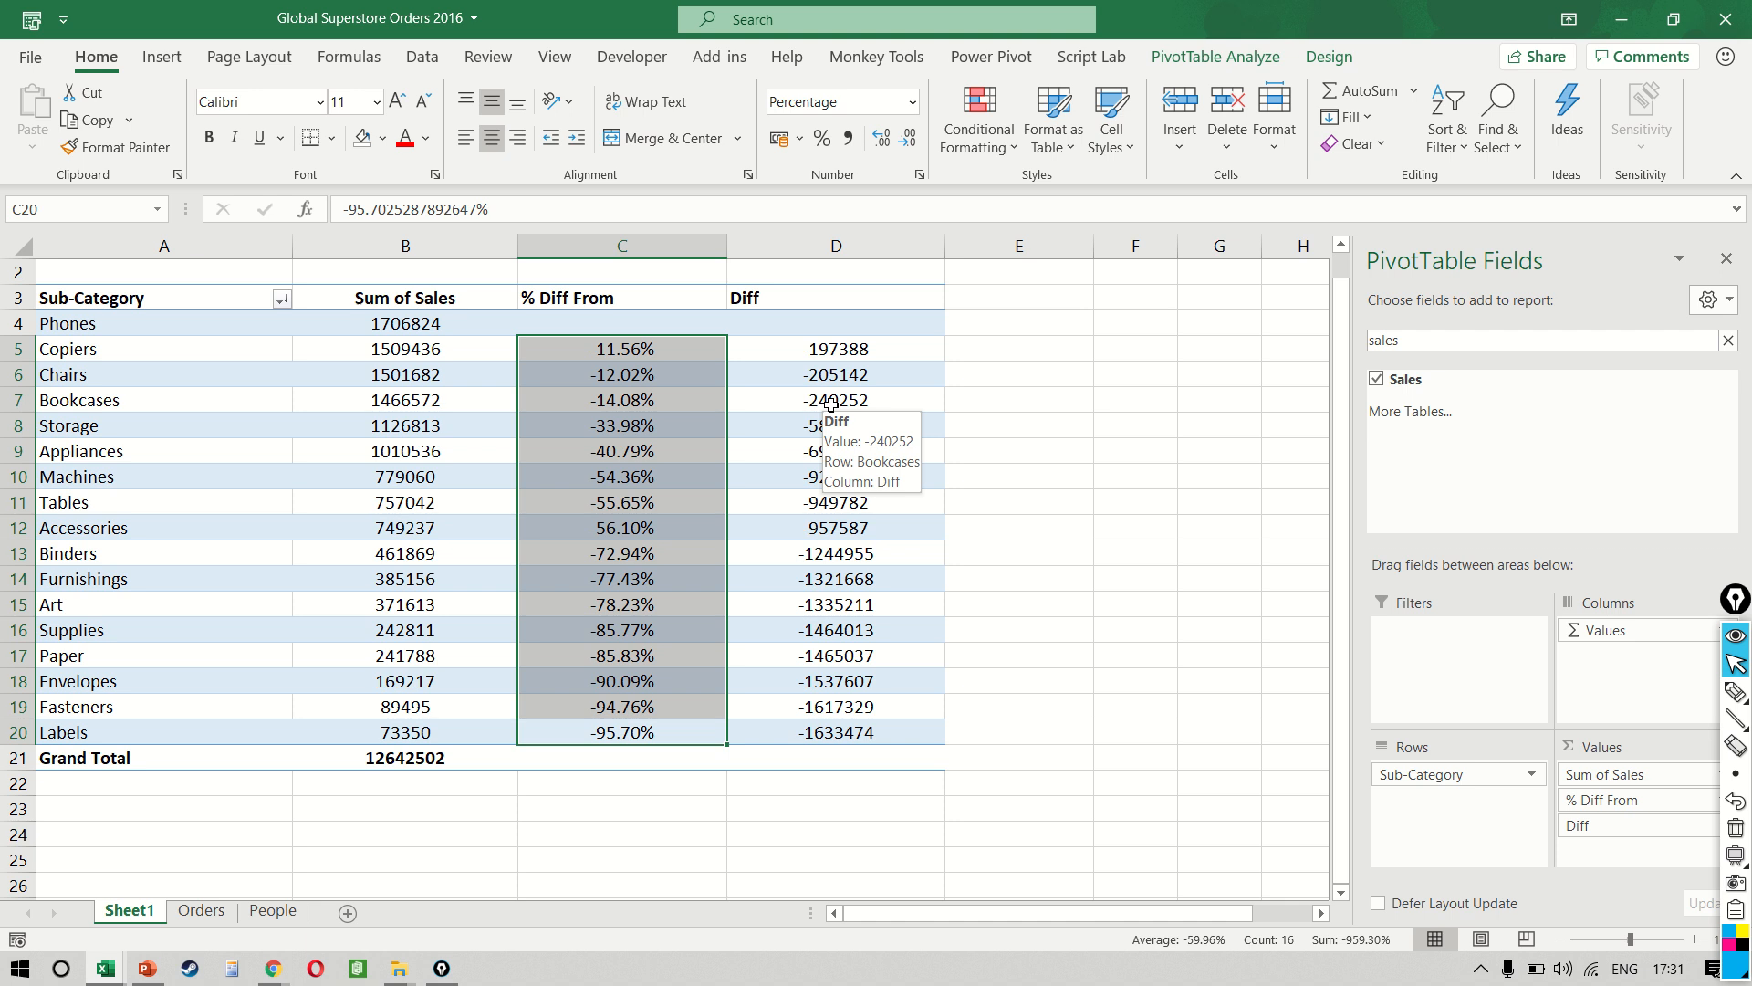
- Try to clear the entire worksheet columns holding % Diff From and Diff
key(shift+Right)
key(ctrl+space)
key(Delete)
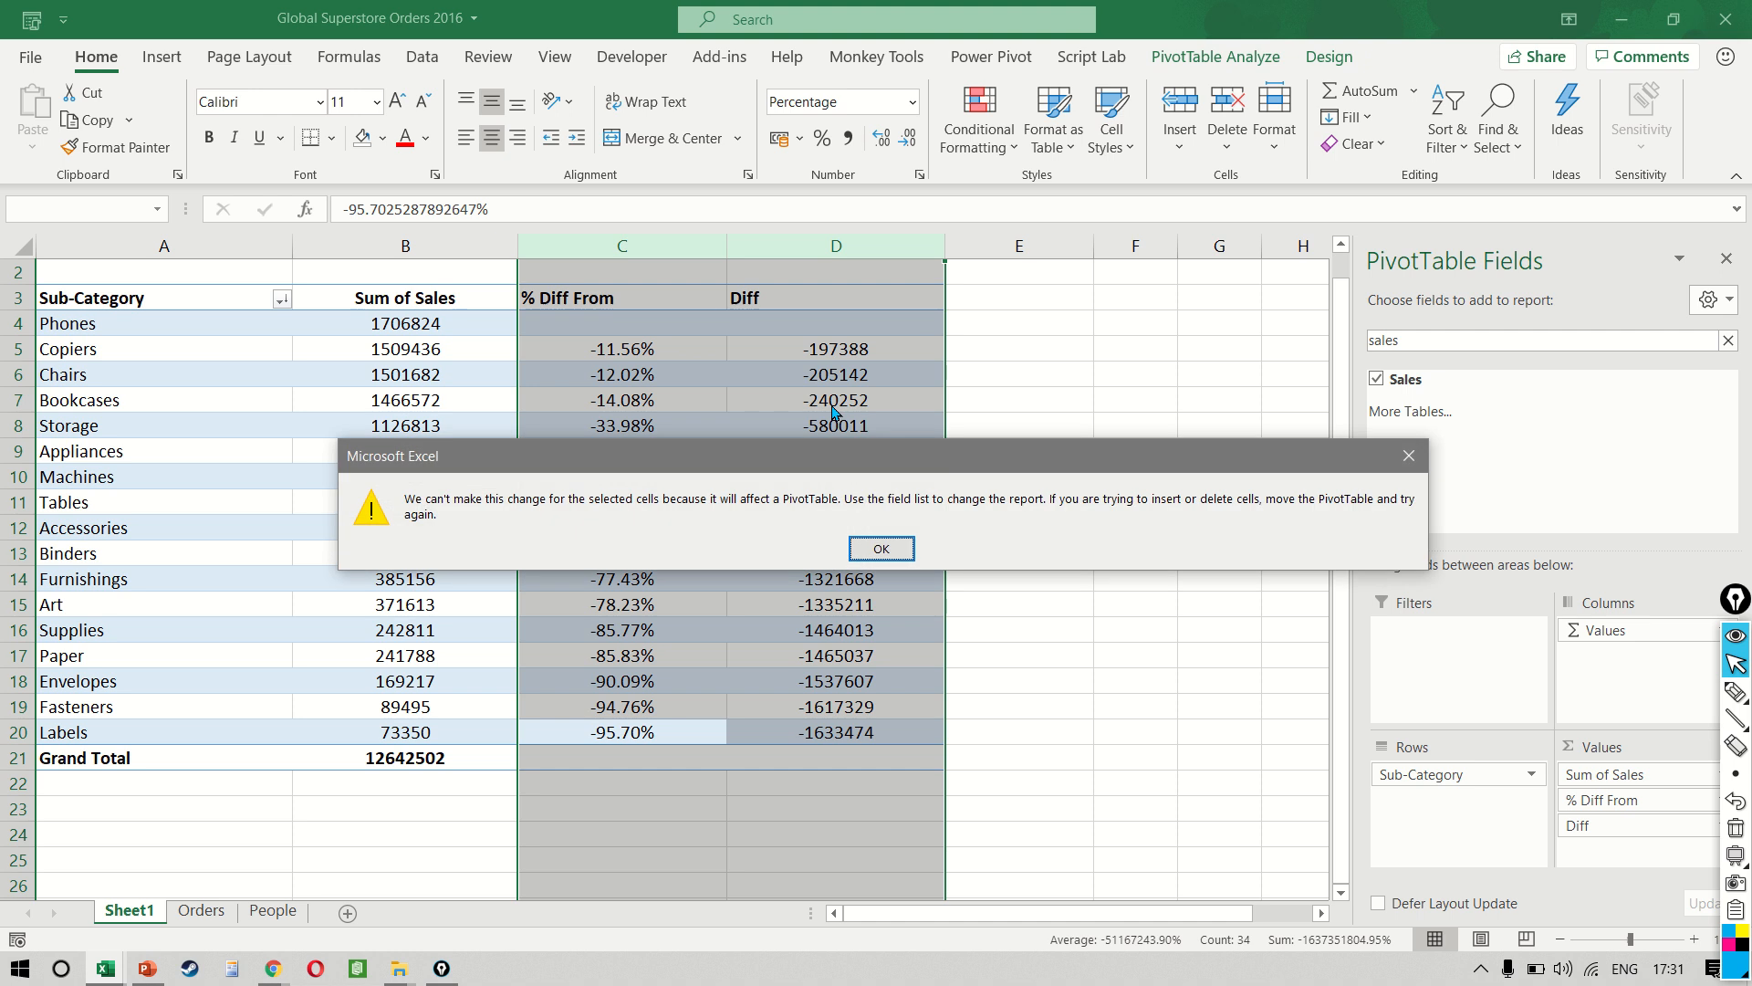
key(Return)
right_click(664, 356)
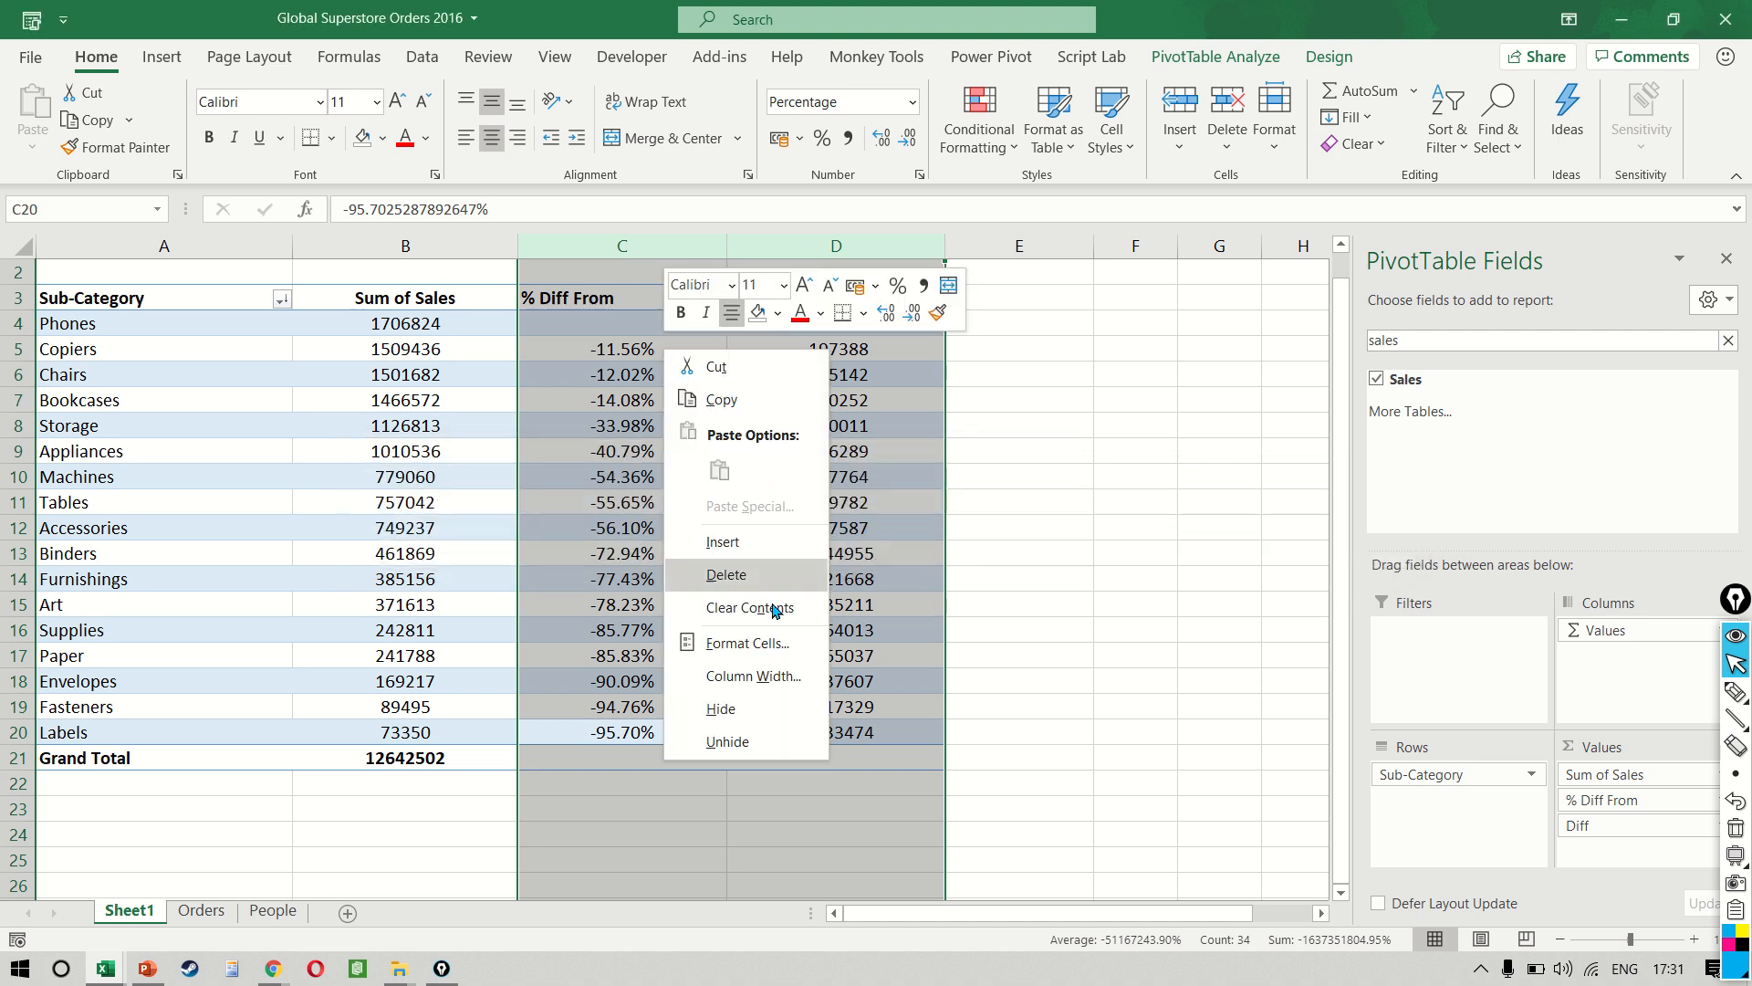
click(502, 462)
- Remove the % Diff From and Diff fields from the PivotTable
click(529, 451)
right_click(585, 449)
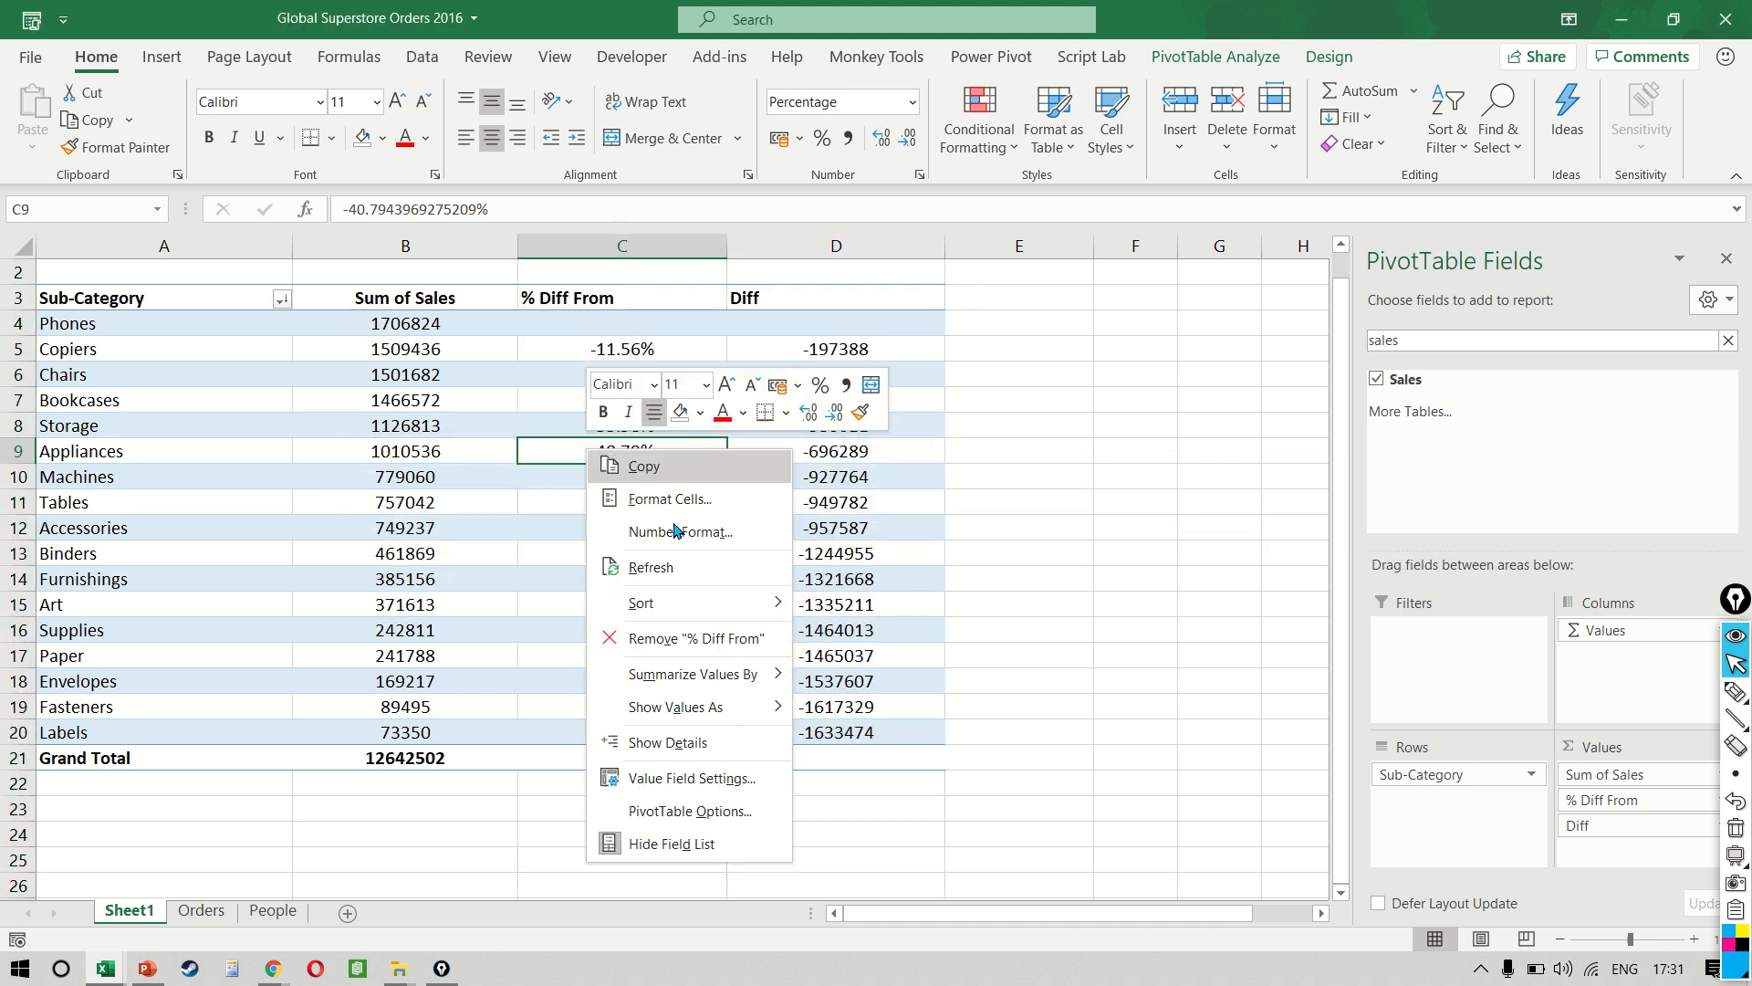
click(663, 638)
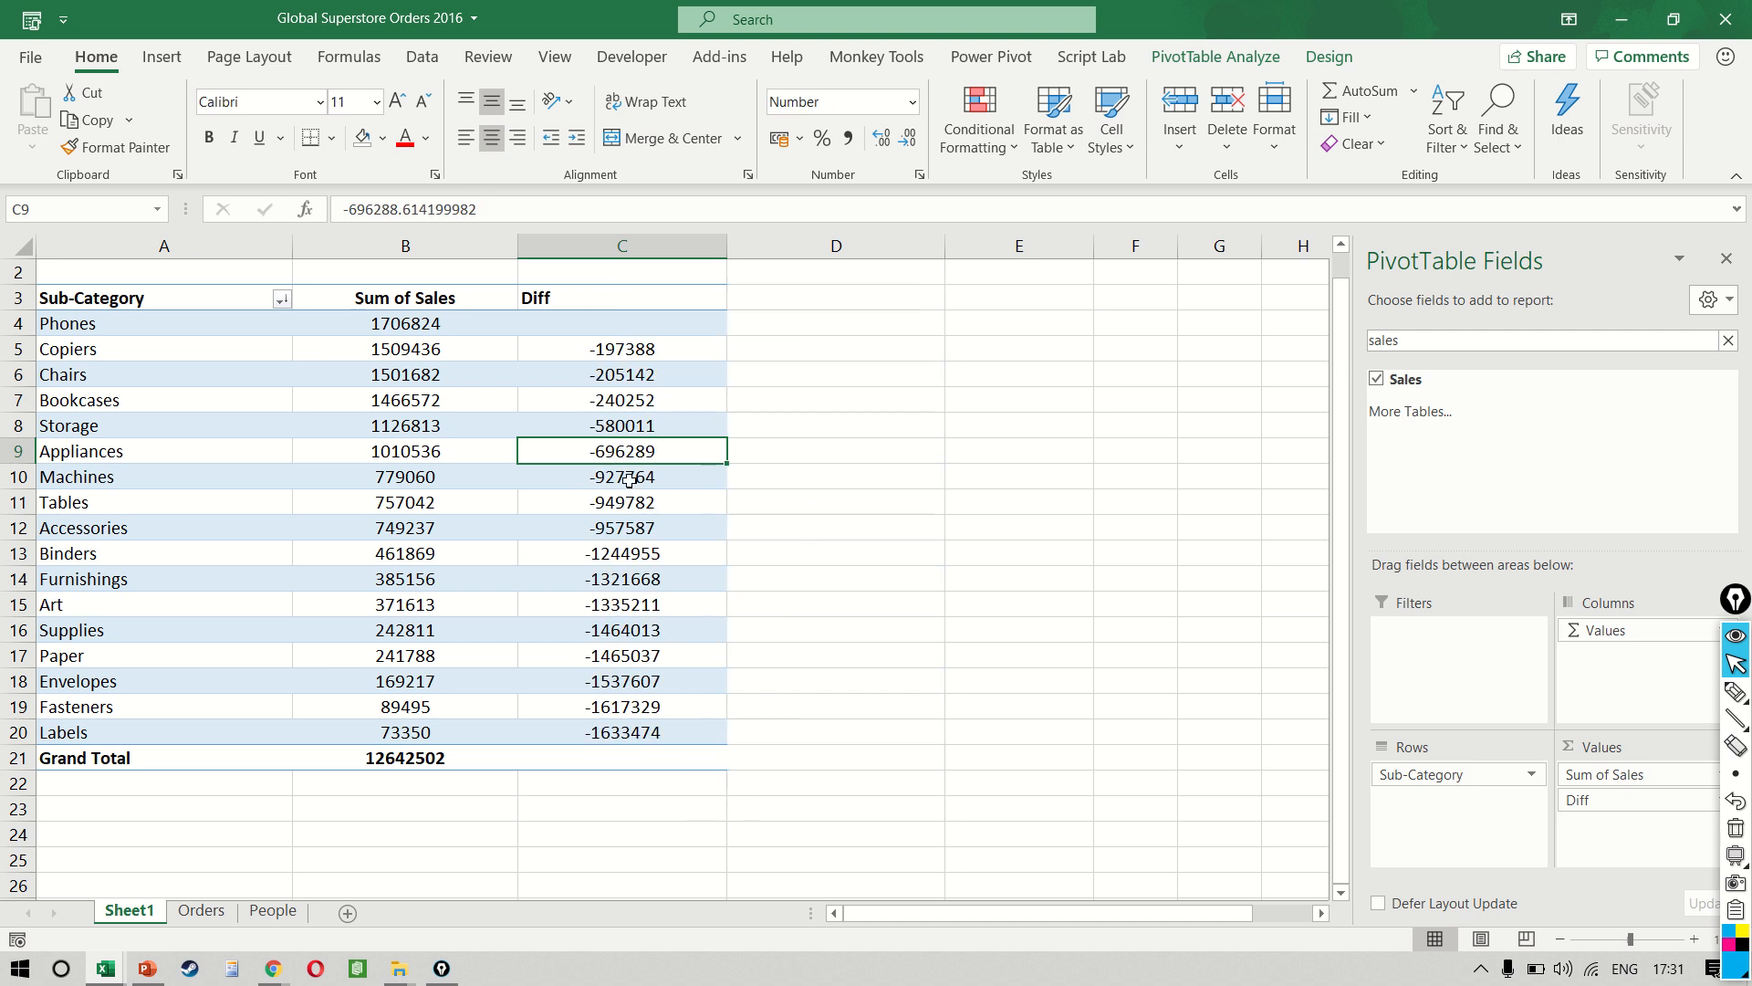
right_click(617, 450)
click(719, 637)
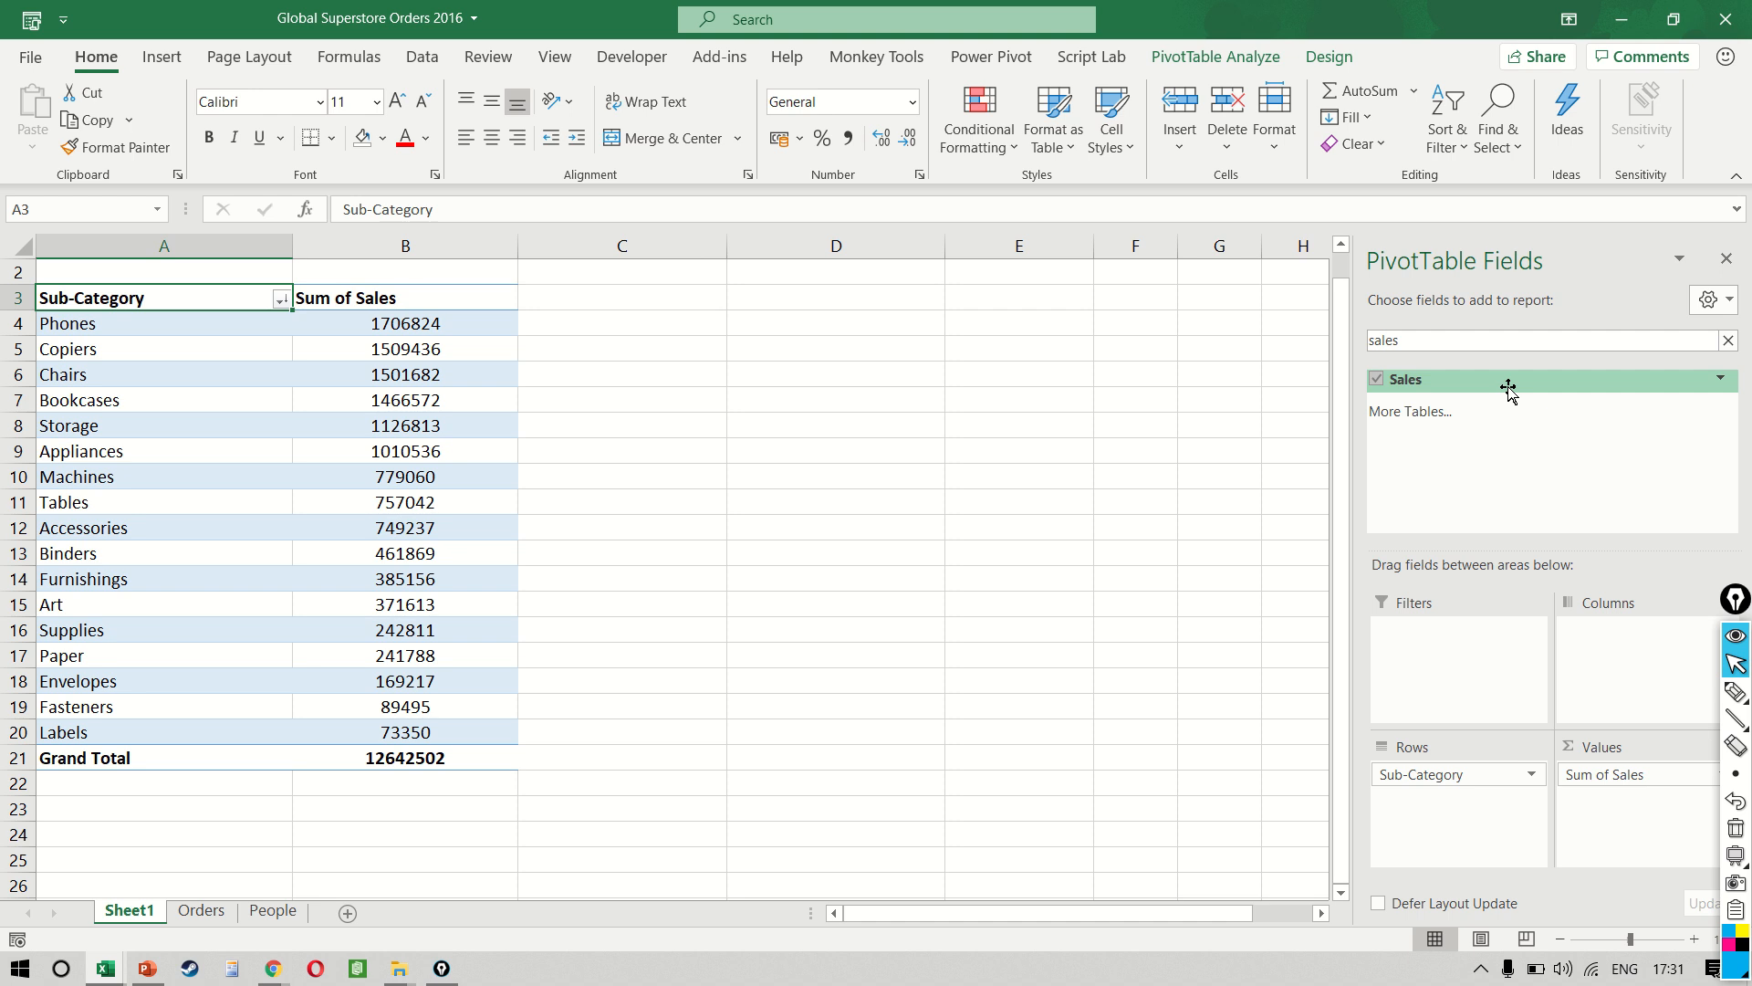
- Add Sales to the values again and show it as % Difference From the (previous) Sub-Category item, agreeing to turn off AutoSort/AutoShow
drag(1508, 390, 1634, 835)
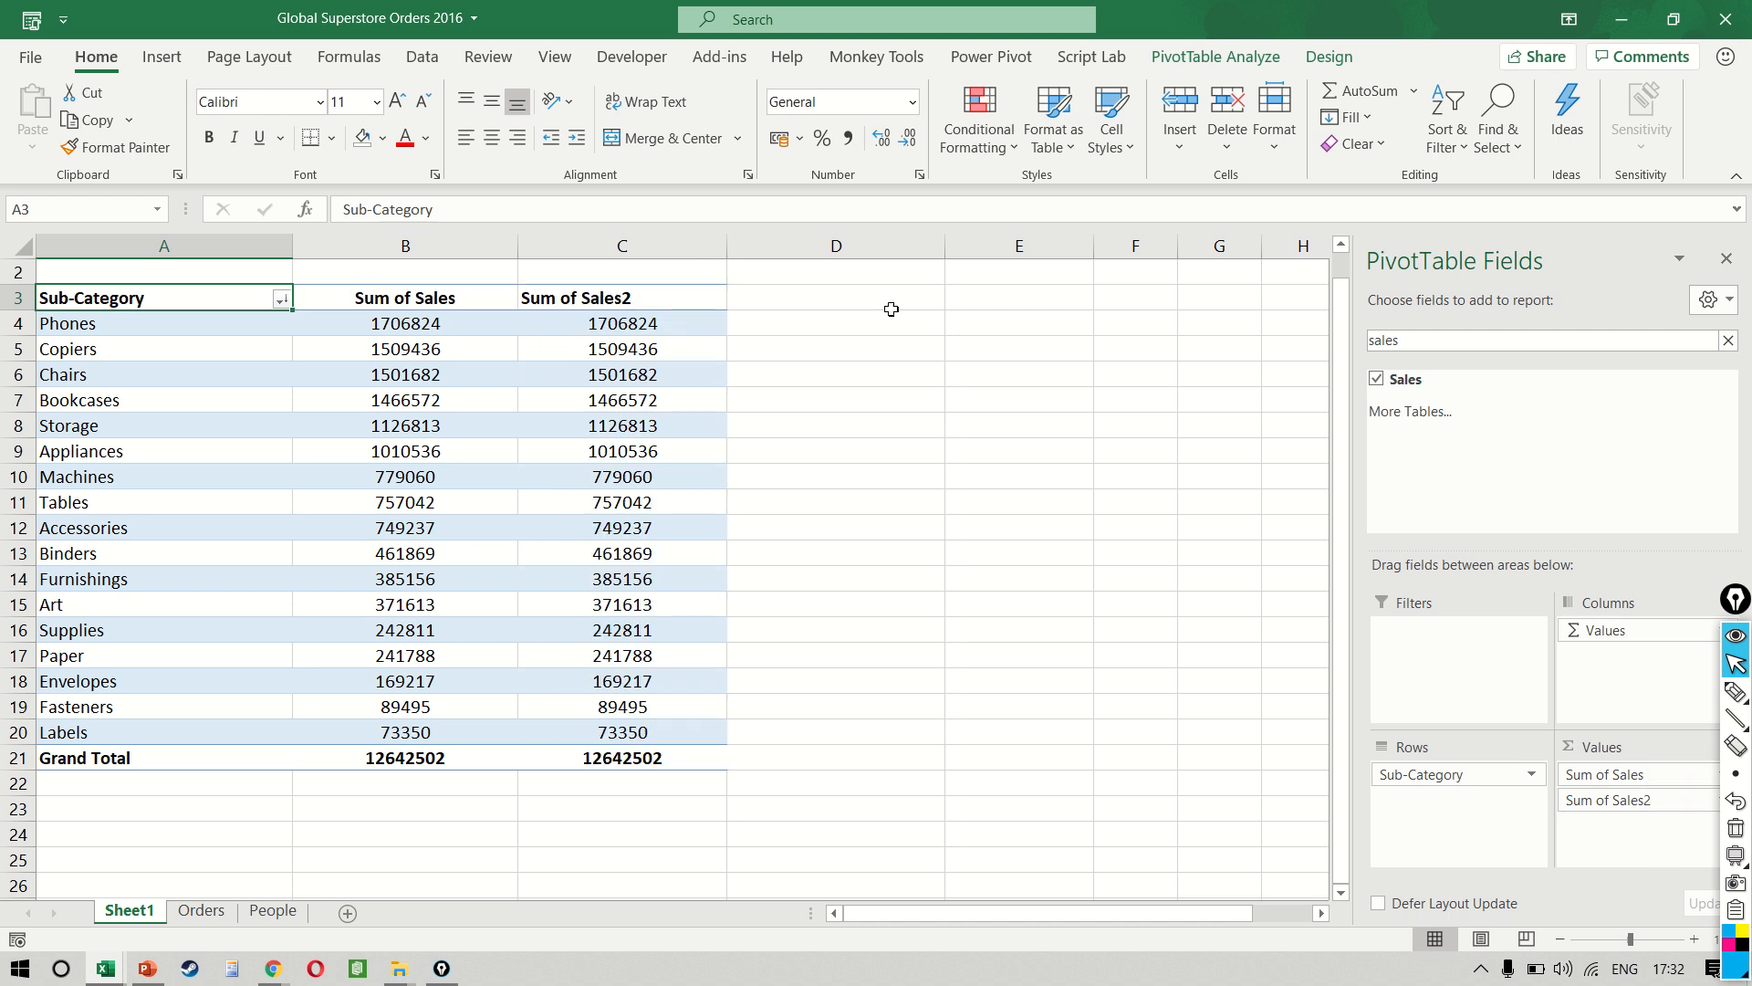
click(684, 327)
right_click(690, 328)
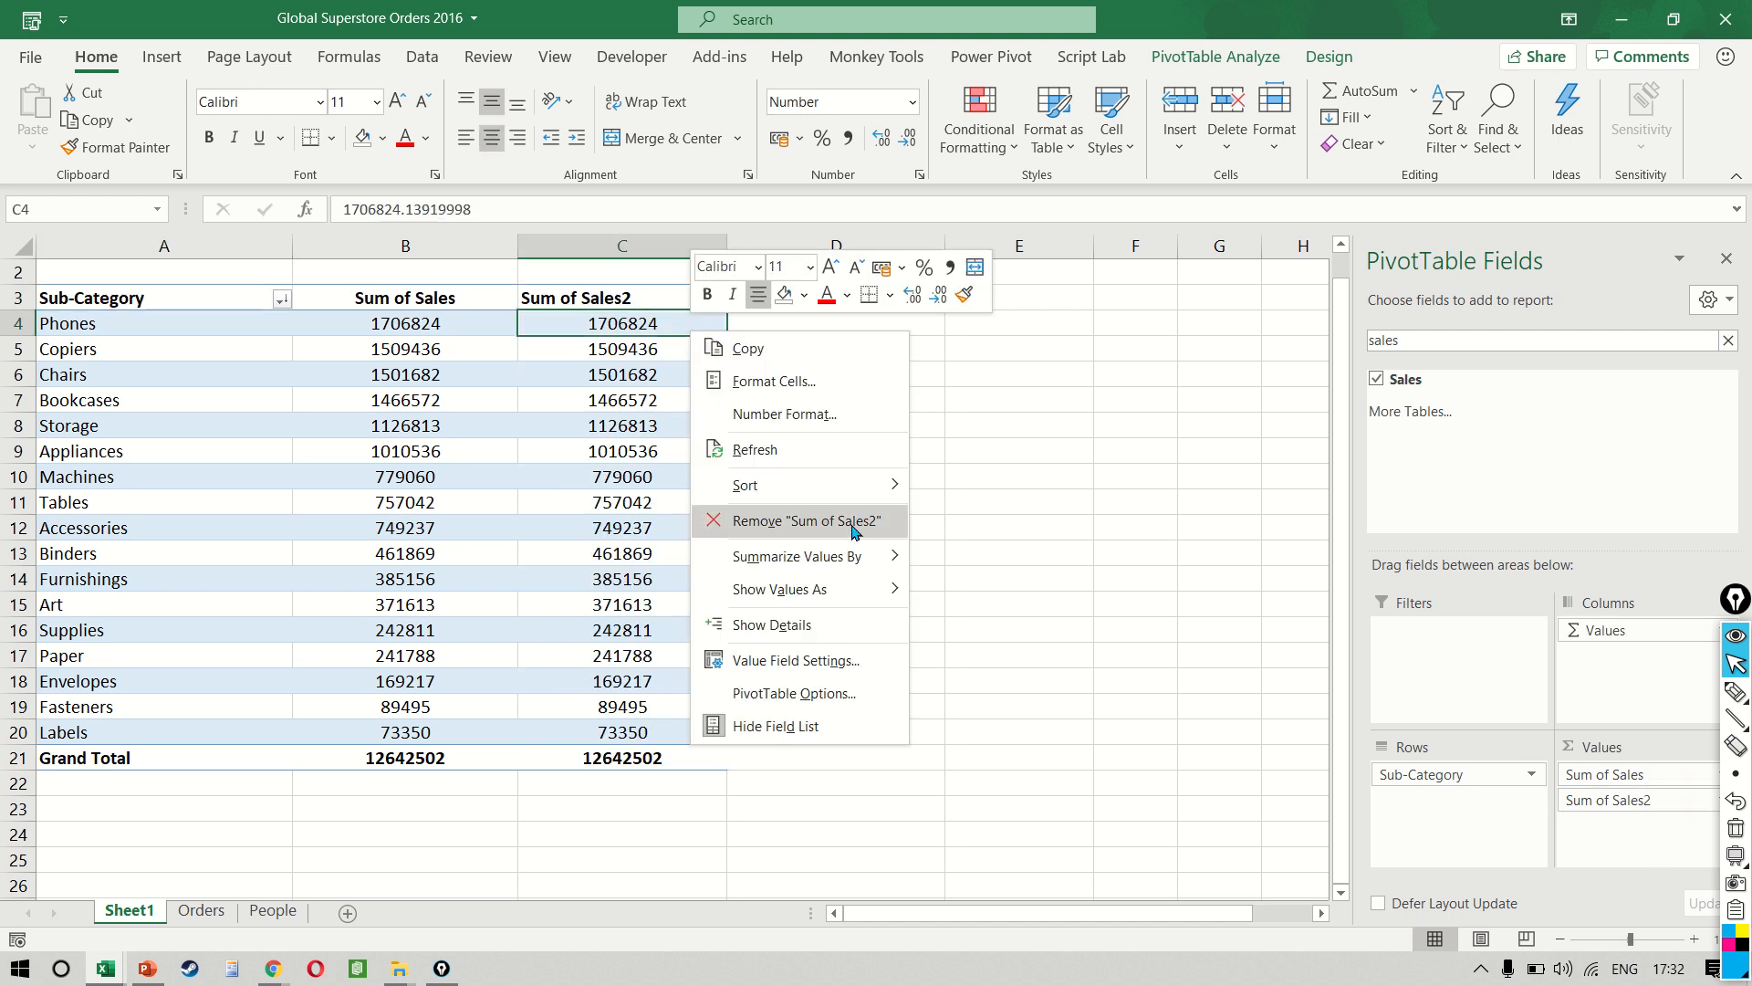
mouse_move(821, 589)
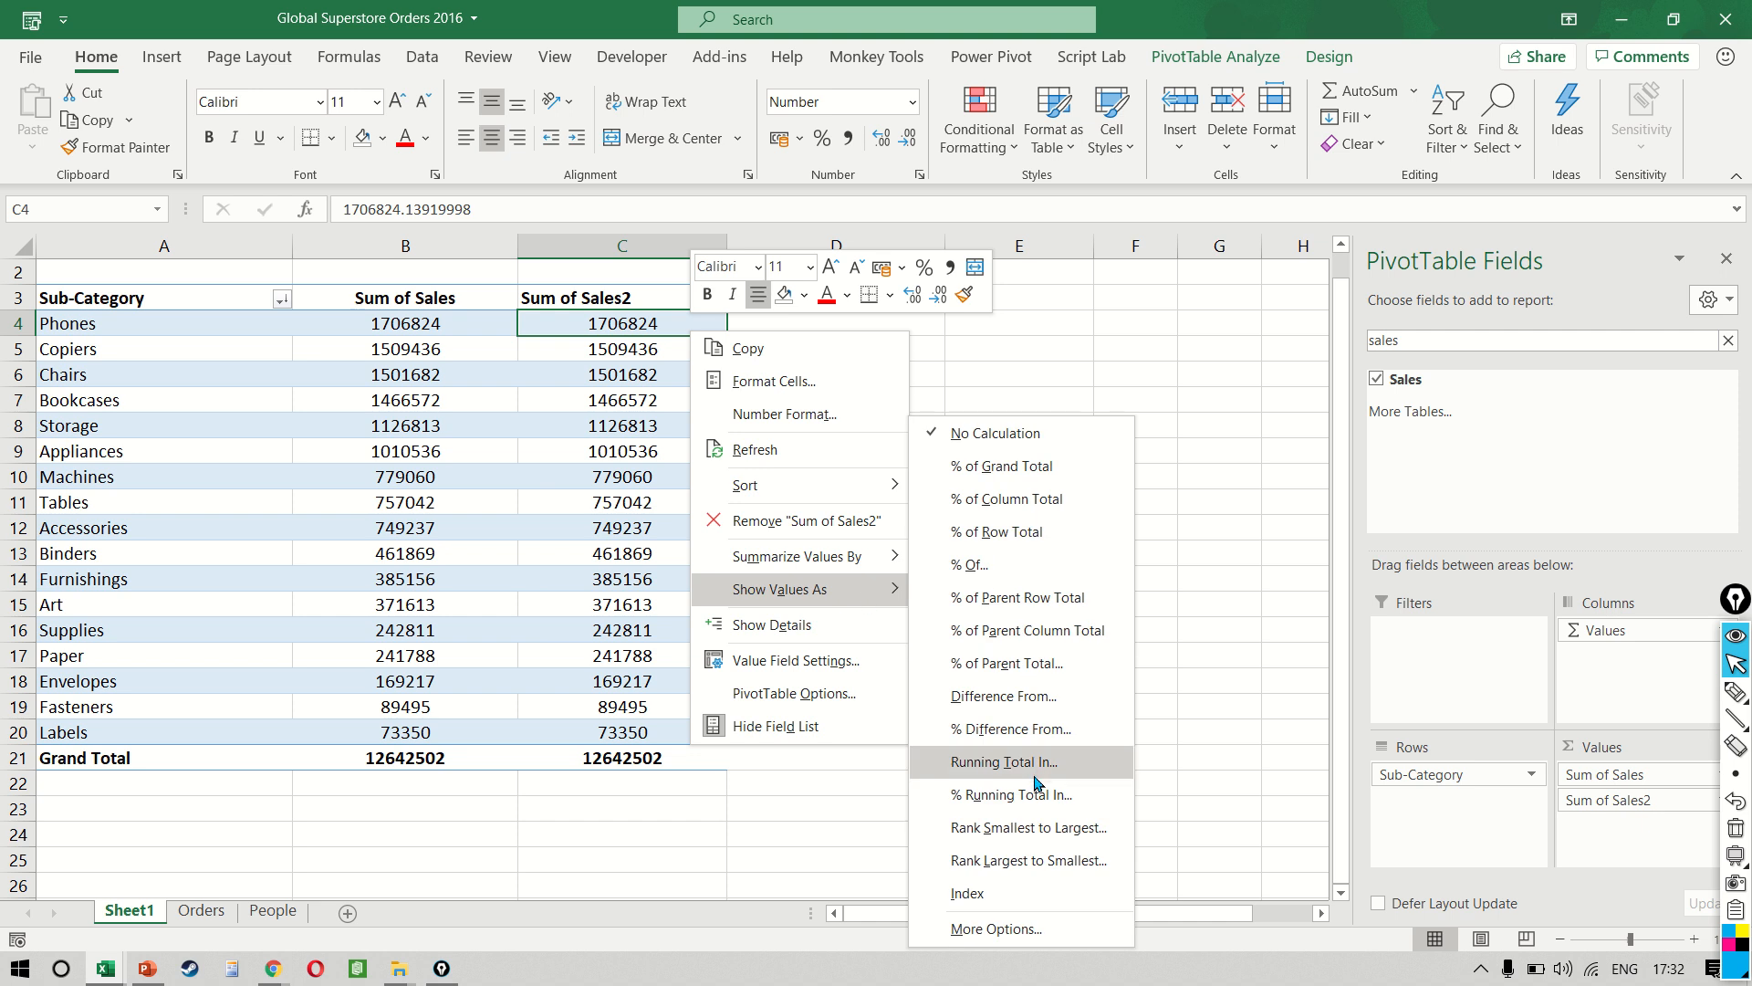
click(1054, 730)
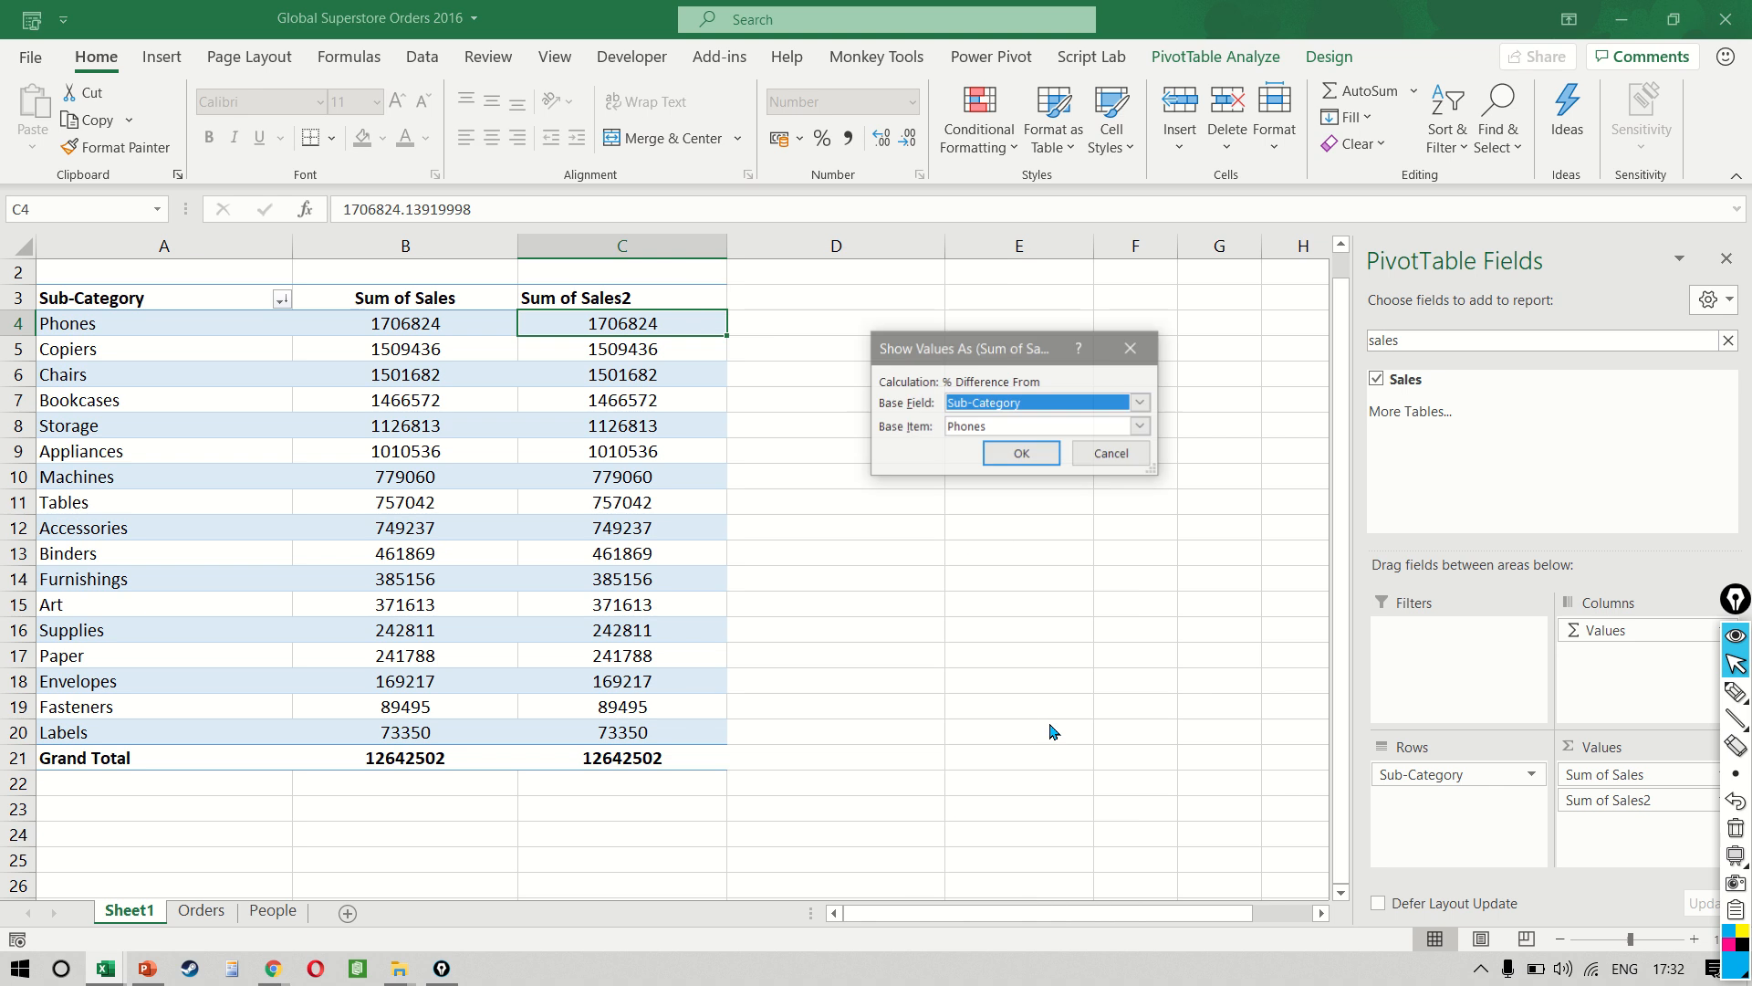
click(984, 430)
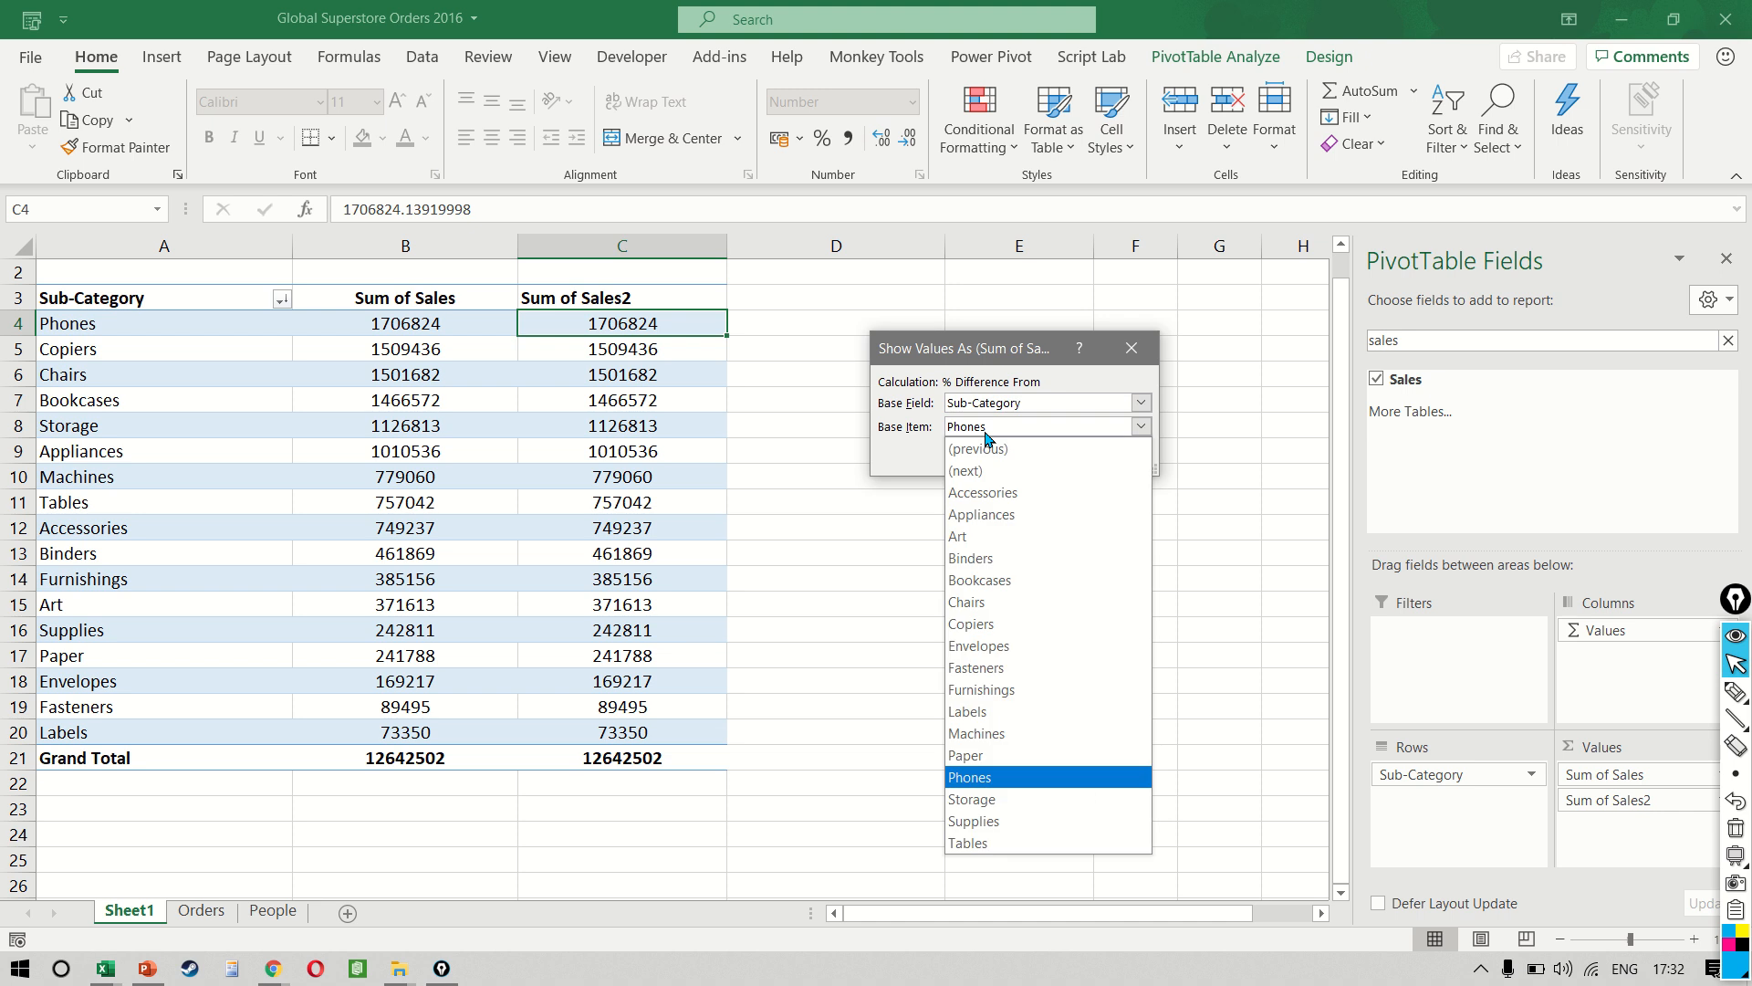
click(1043, 452)
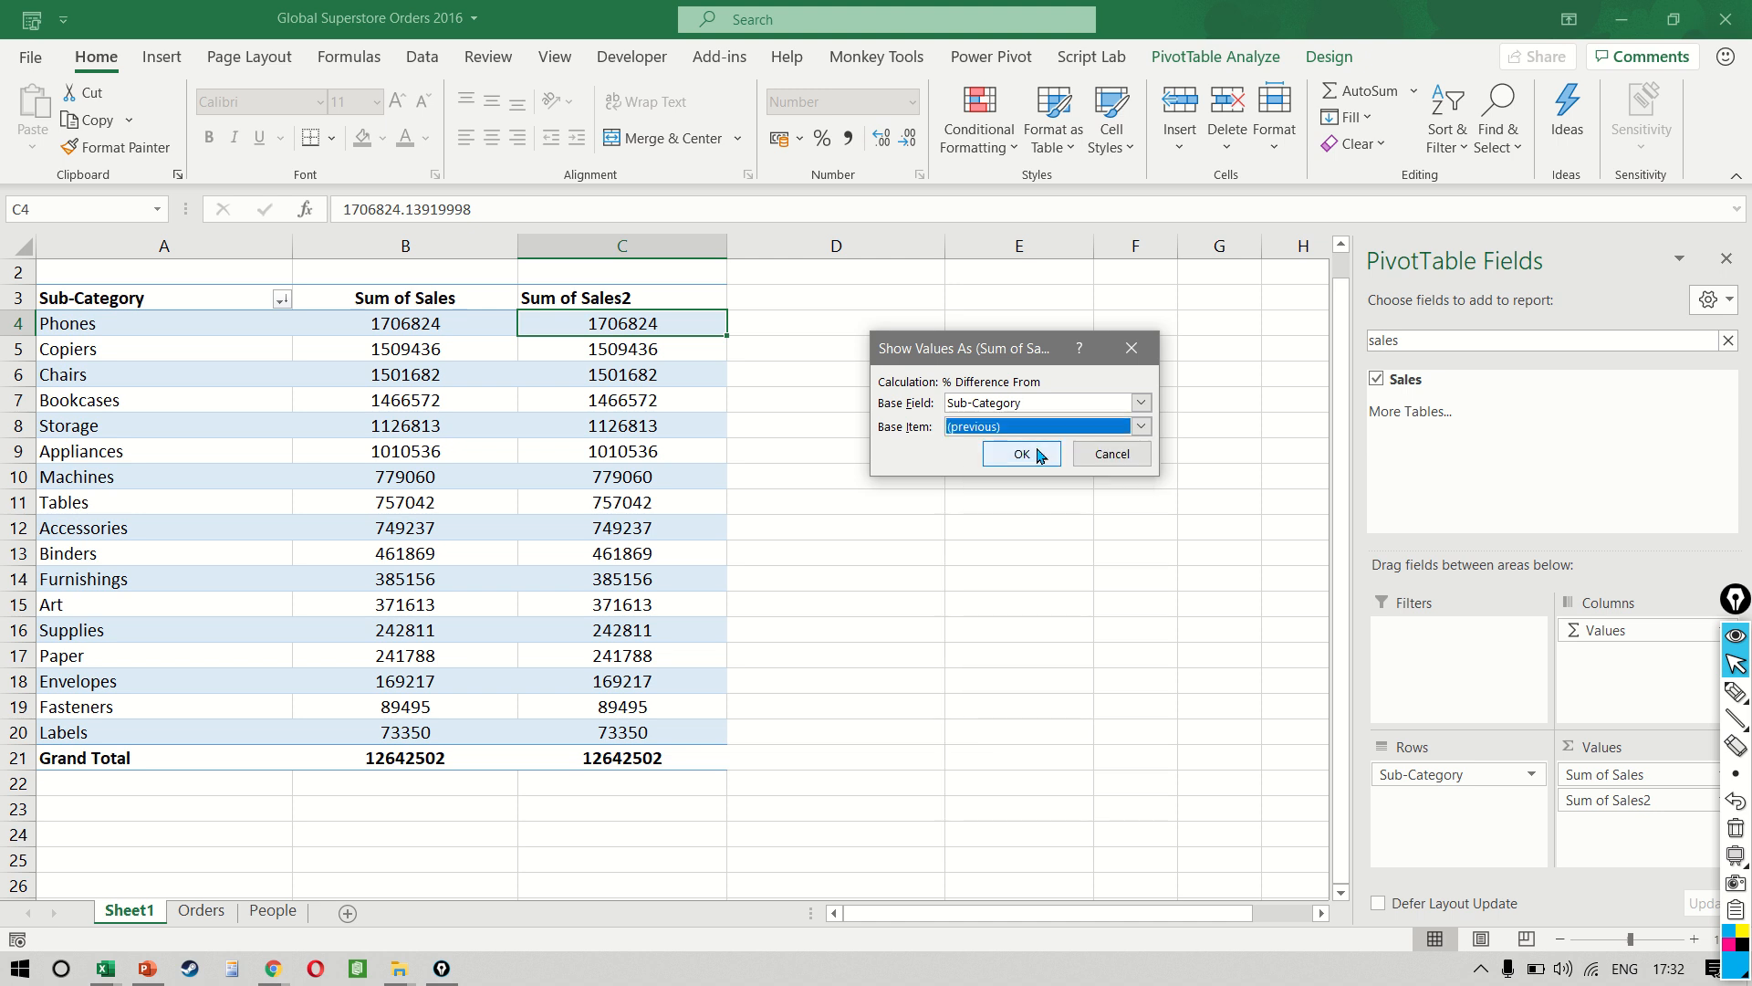
click(1026, 449)
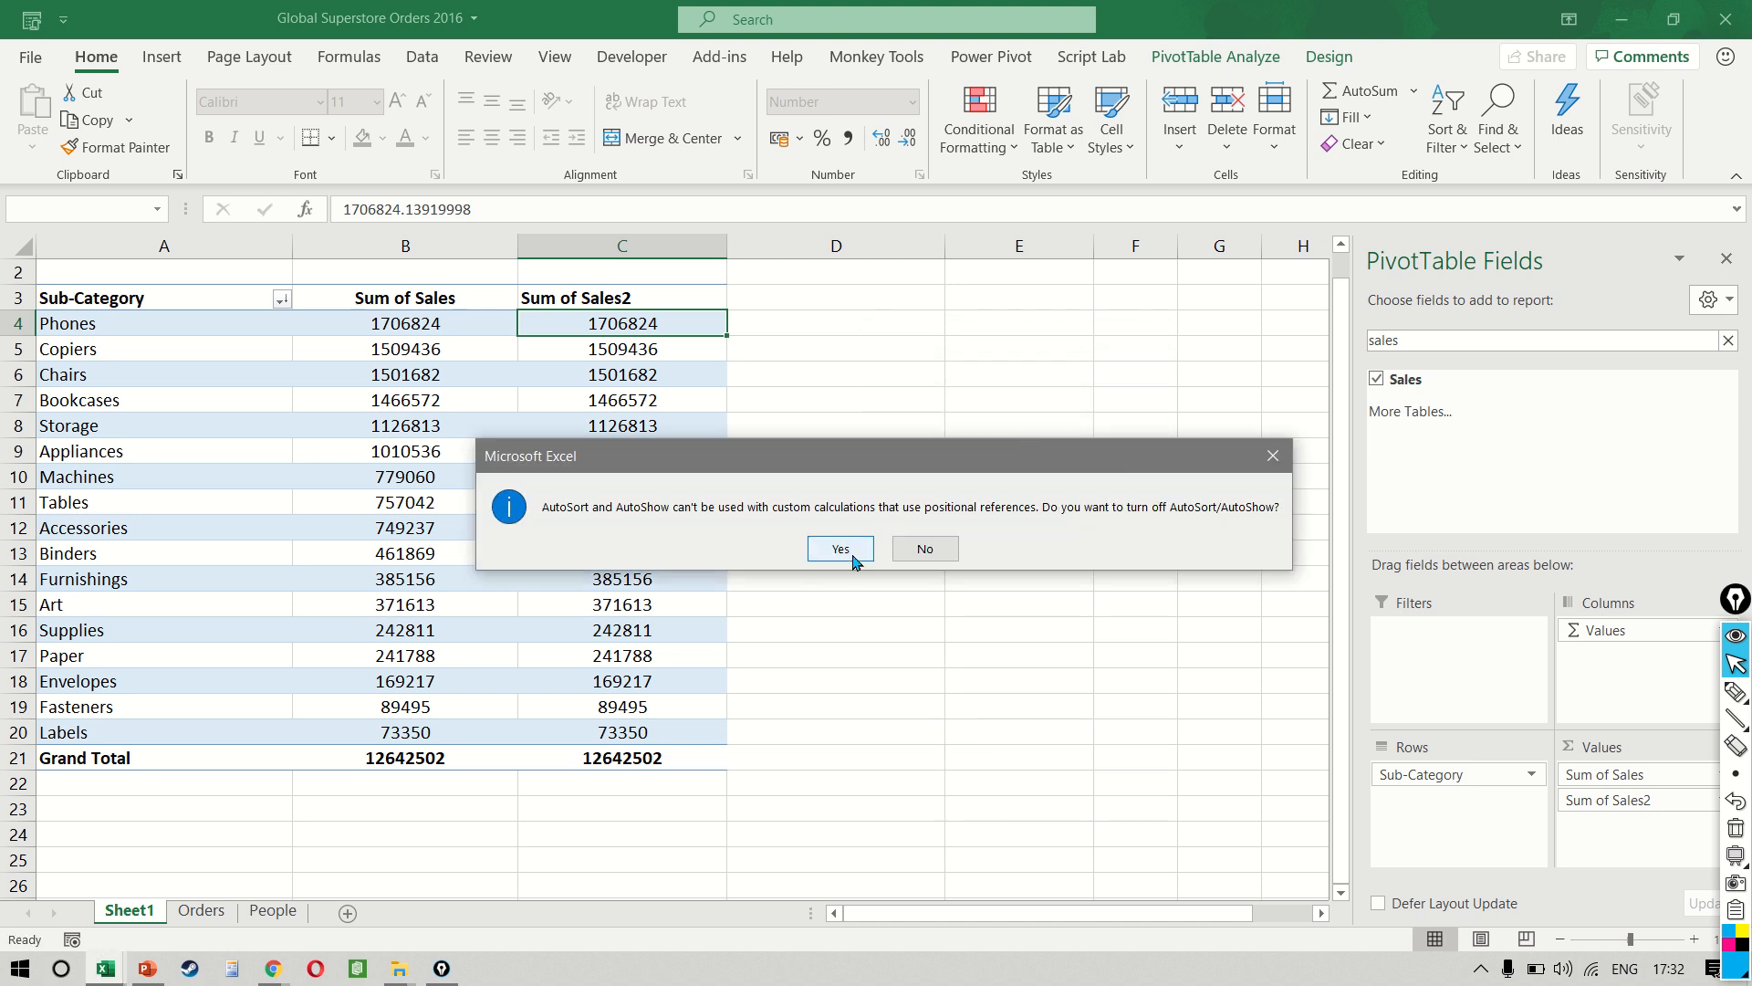
click(841, 549)
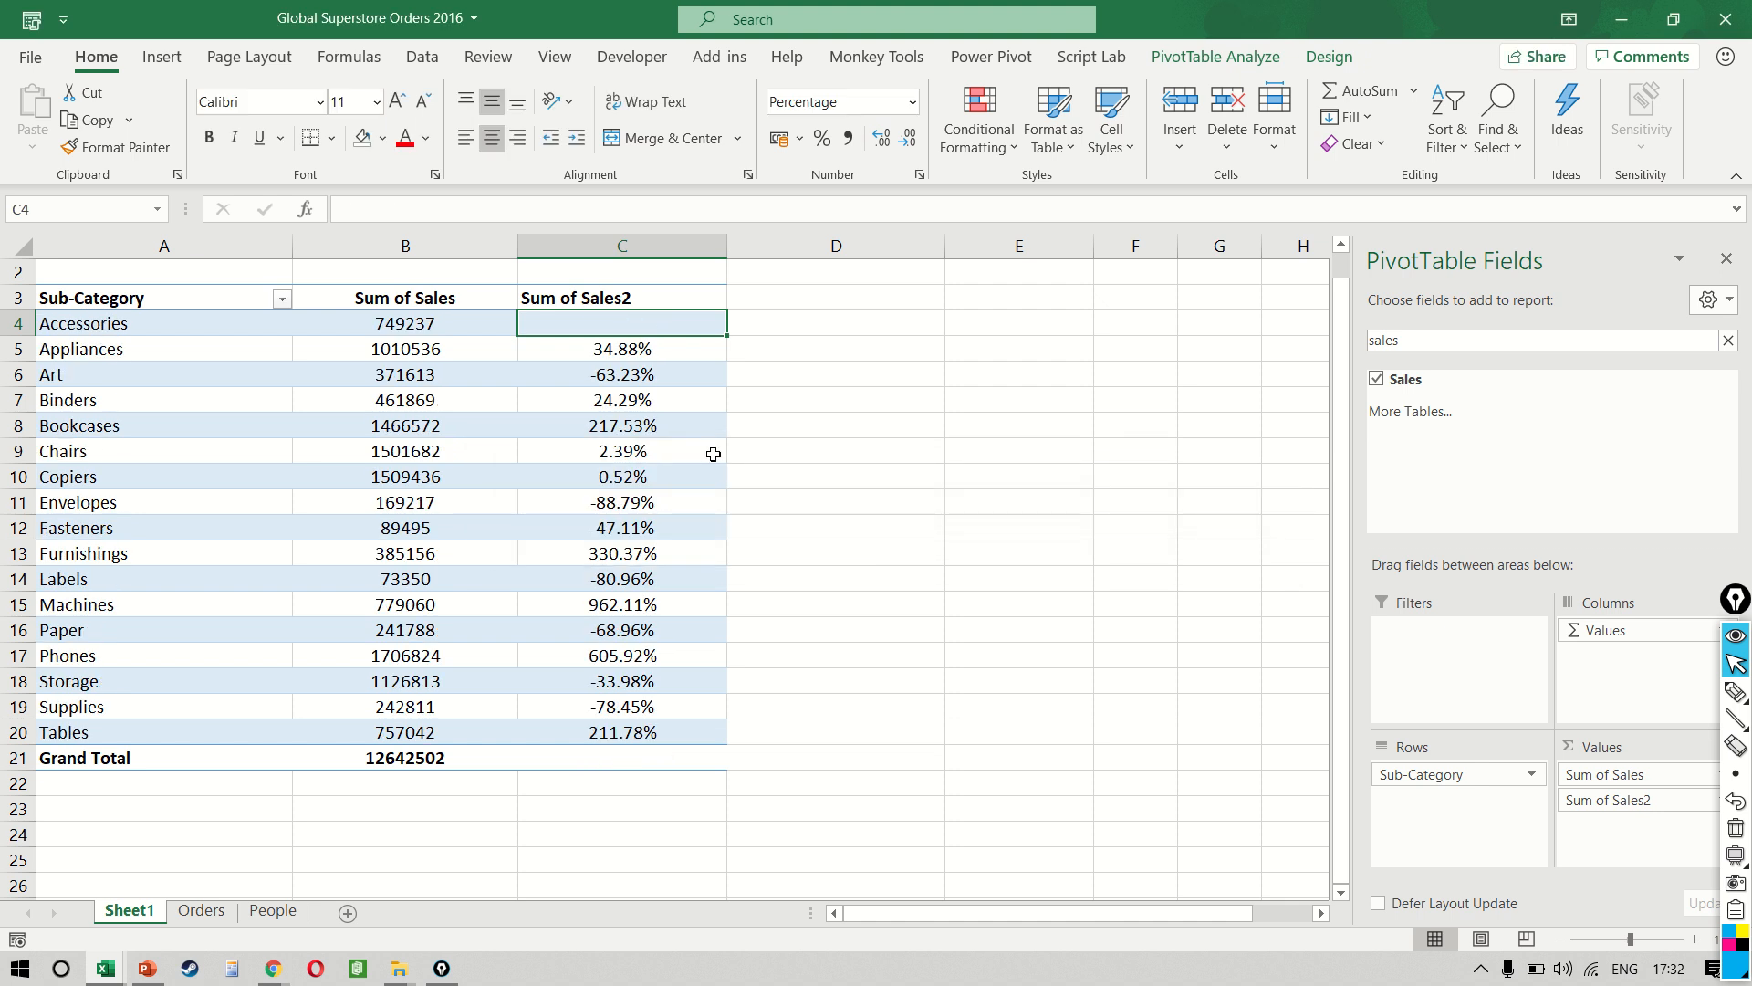
- Examine the percentage differences from the previous sub-category row by row for Appliances, Art and Binders
key(Down)
key(Left)
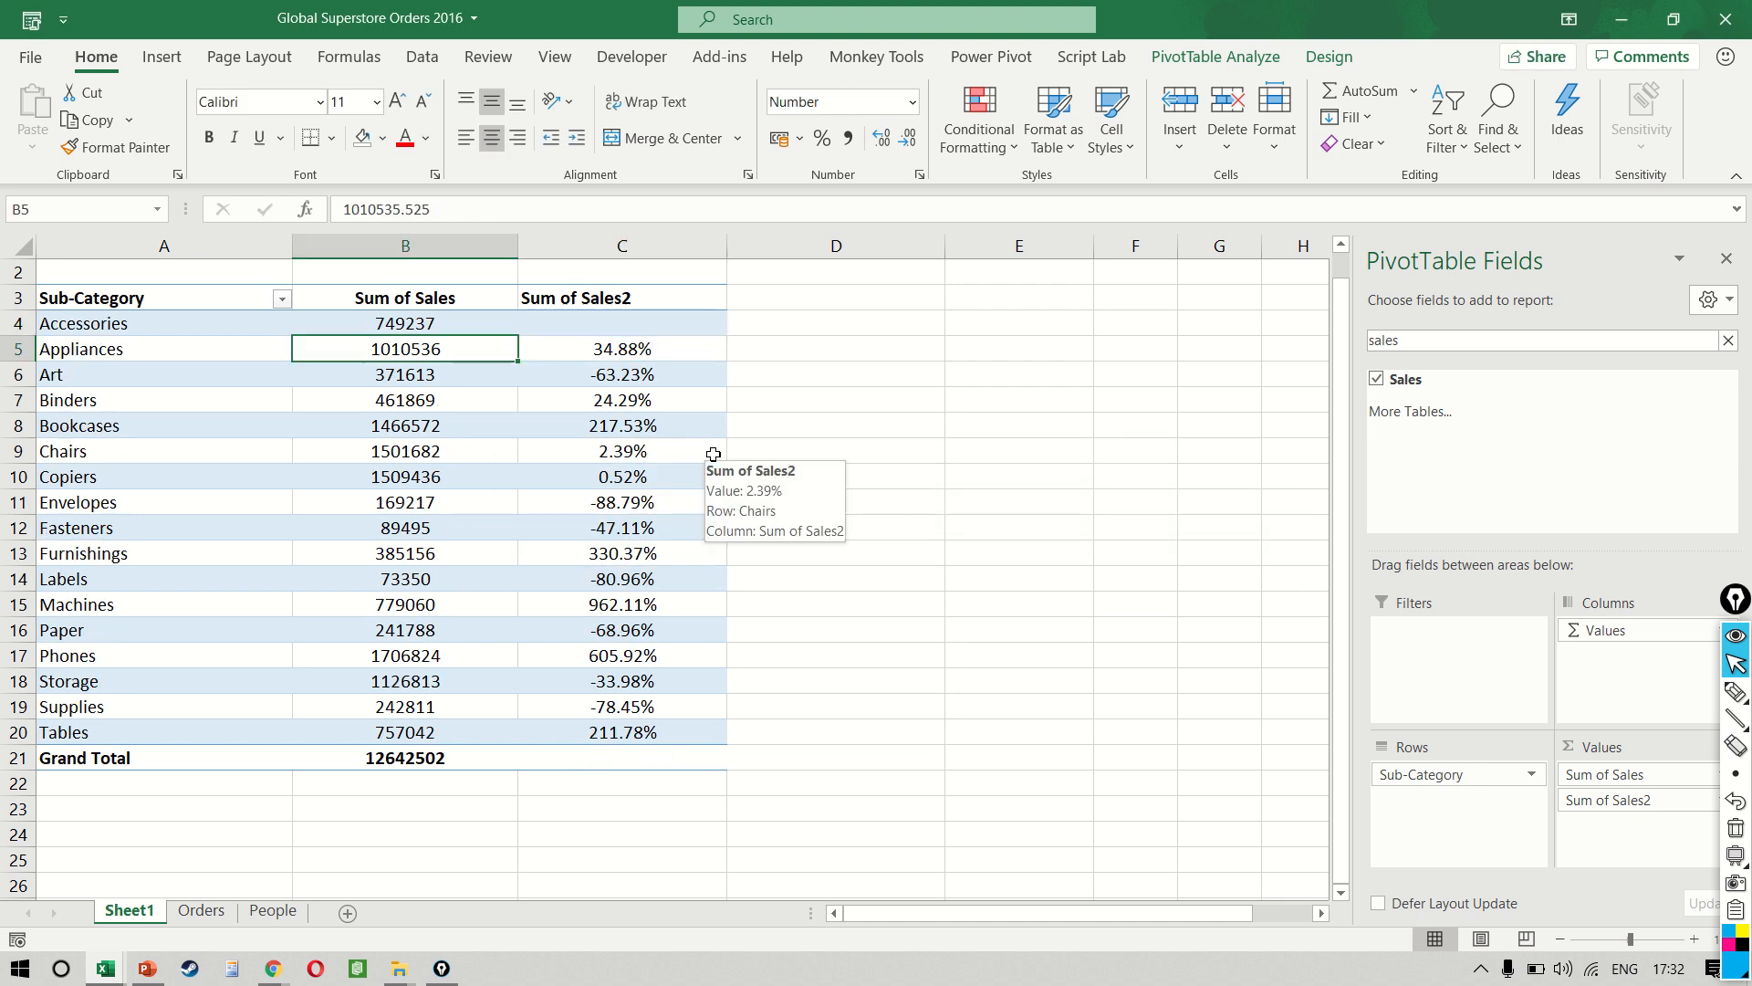
key(Right)
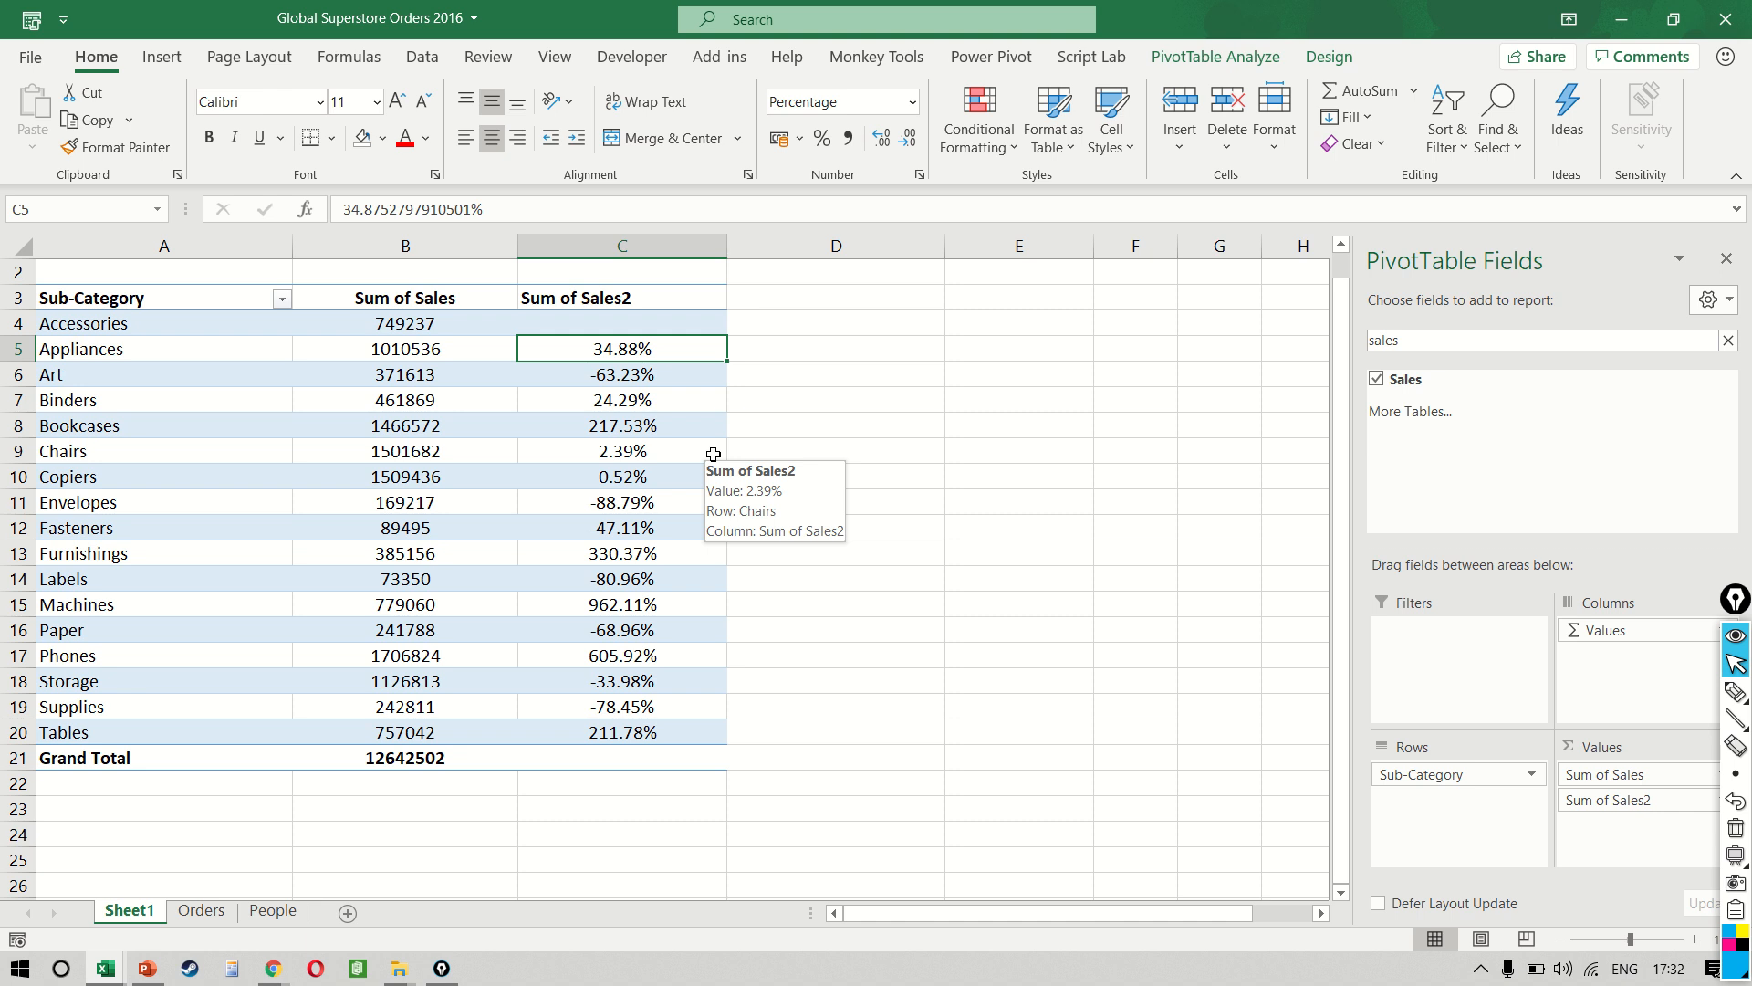
key(Down)
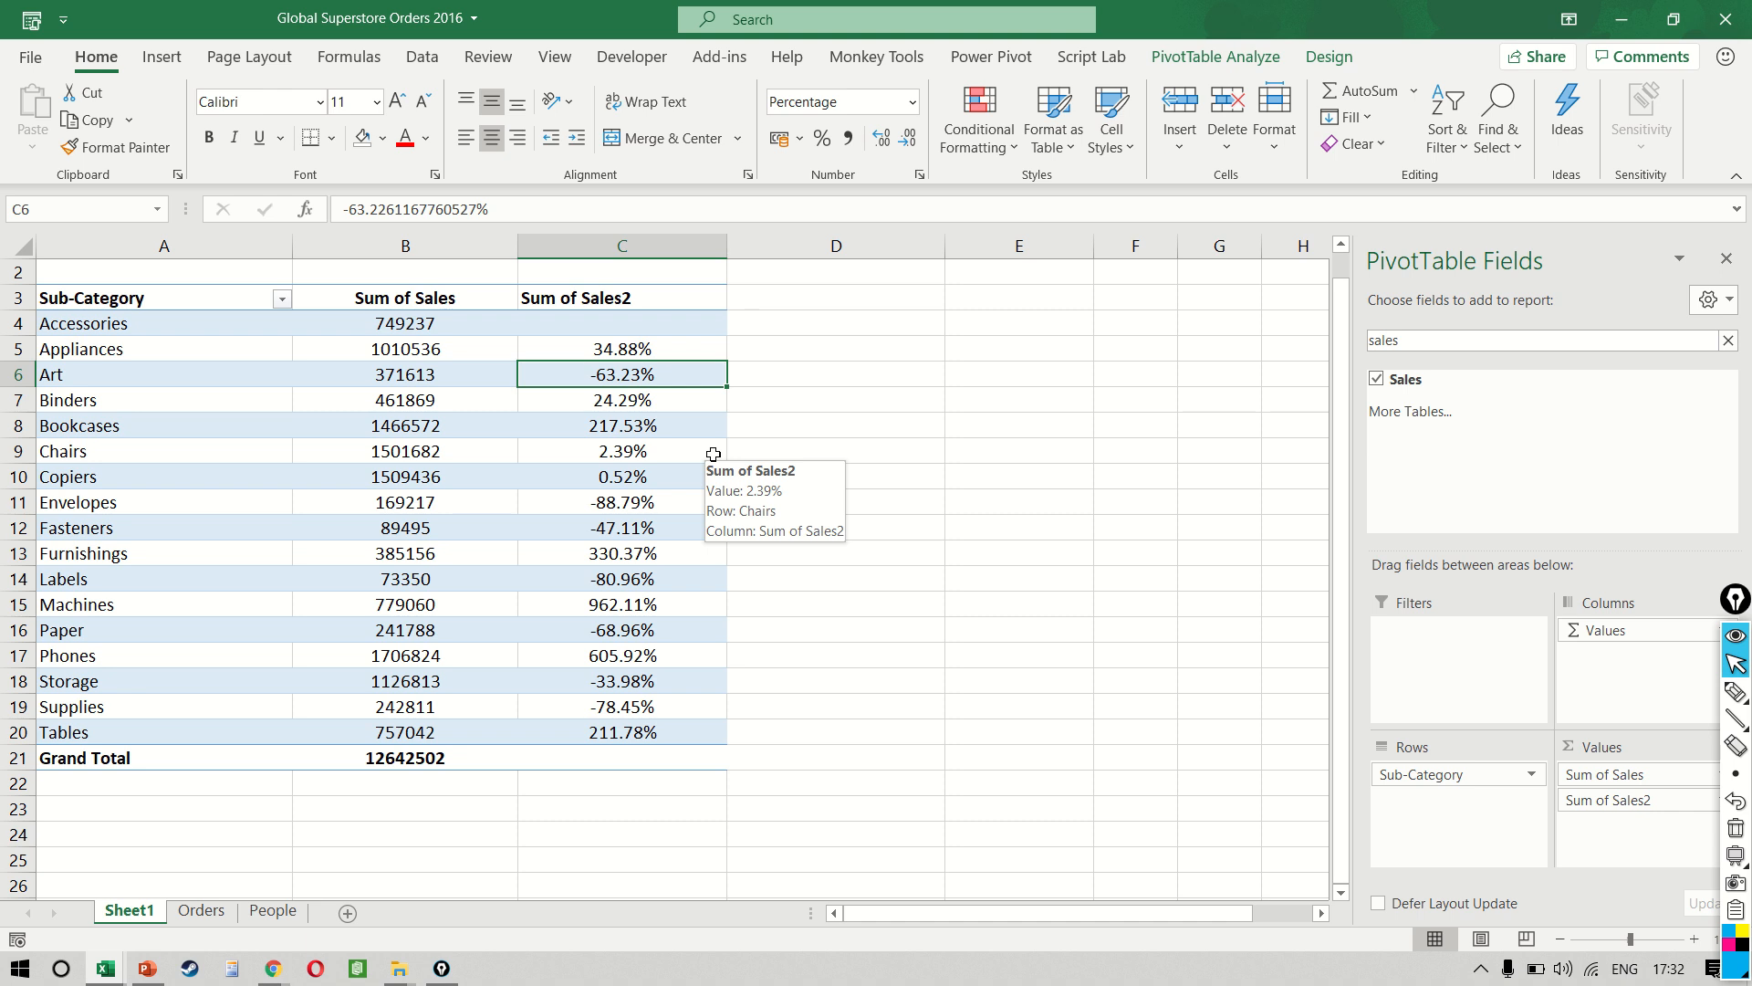
key(Down)
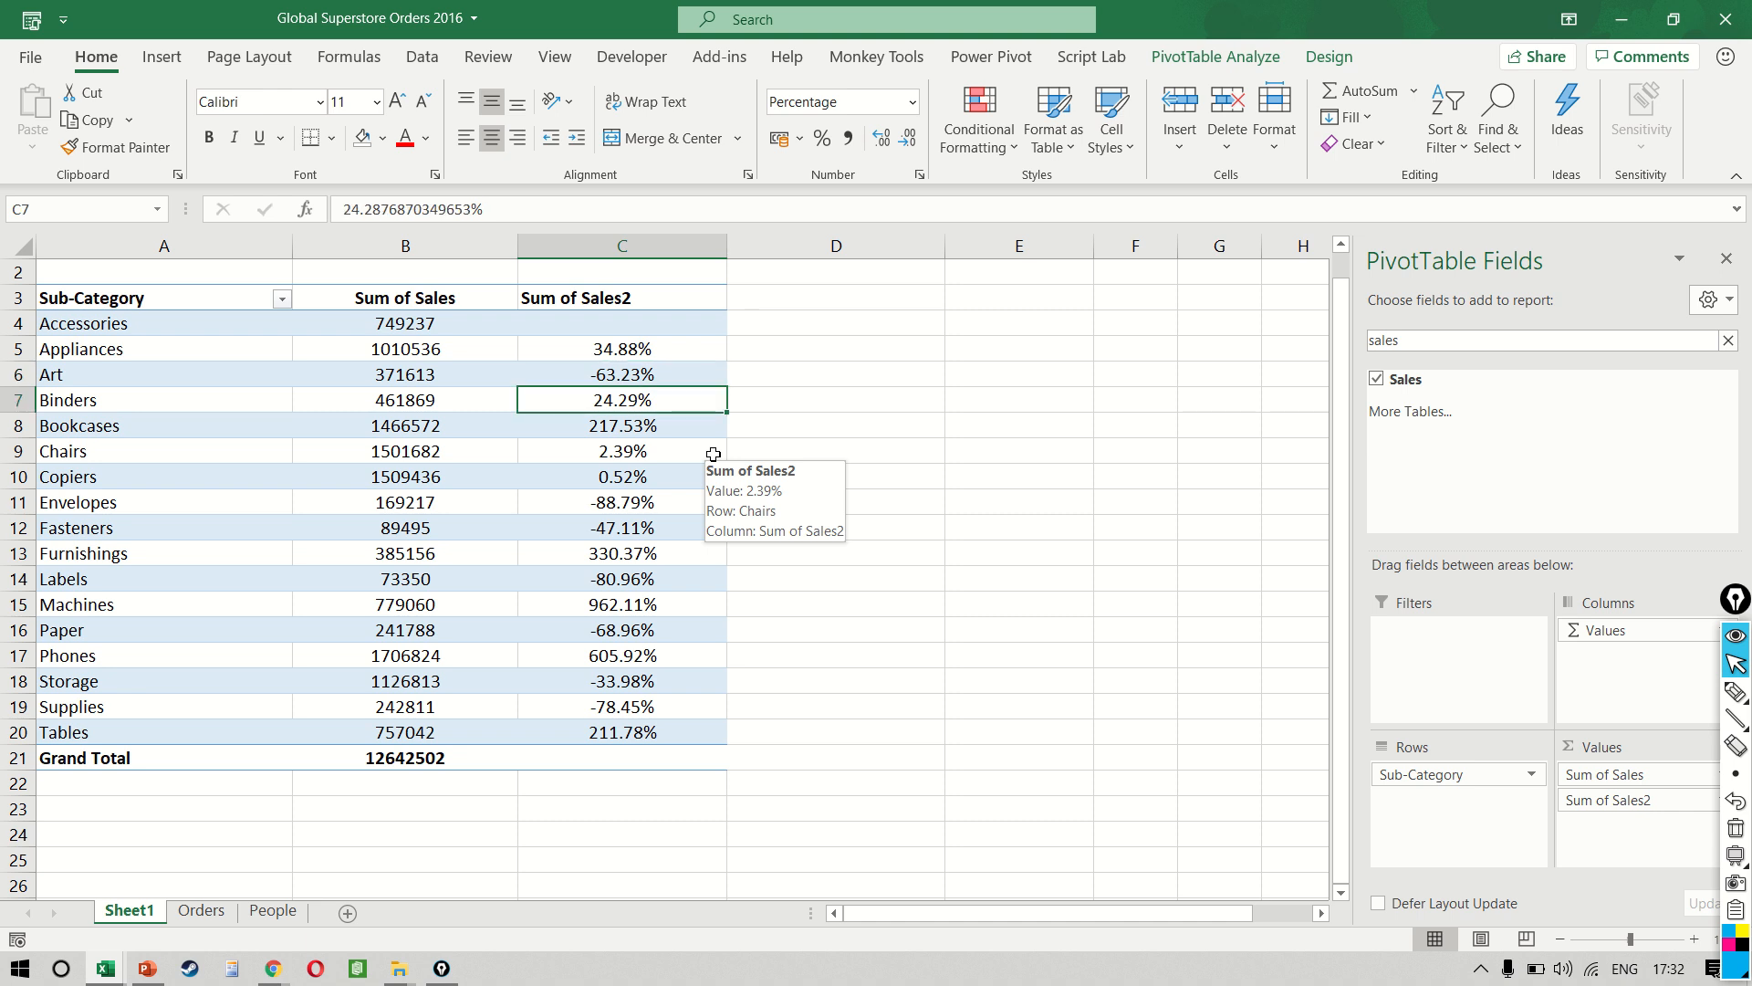